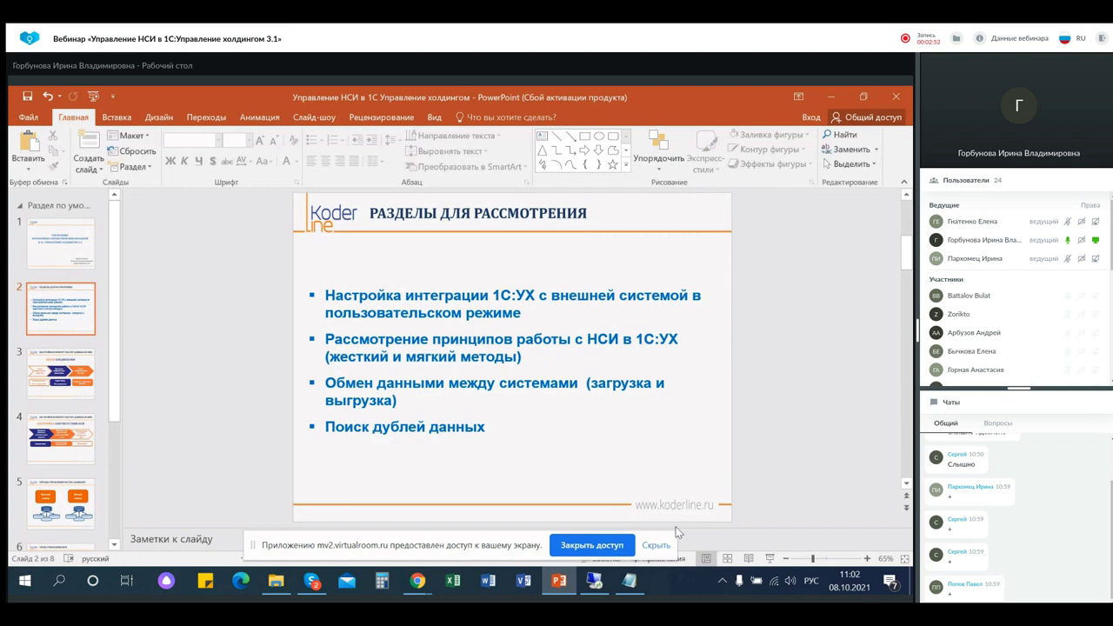
Switch to the 1C:Управление холдингом remote session and open the Организационные единицы directory
click(594, 580)
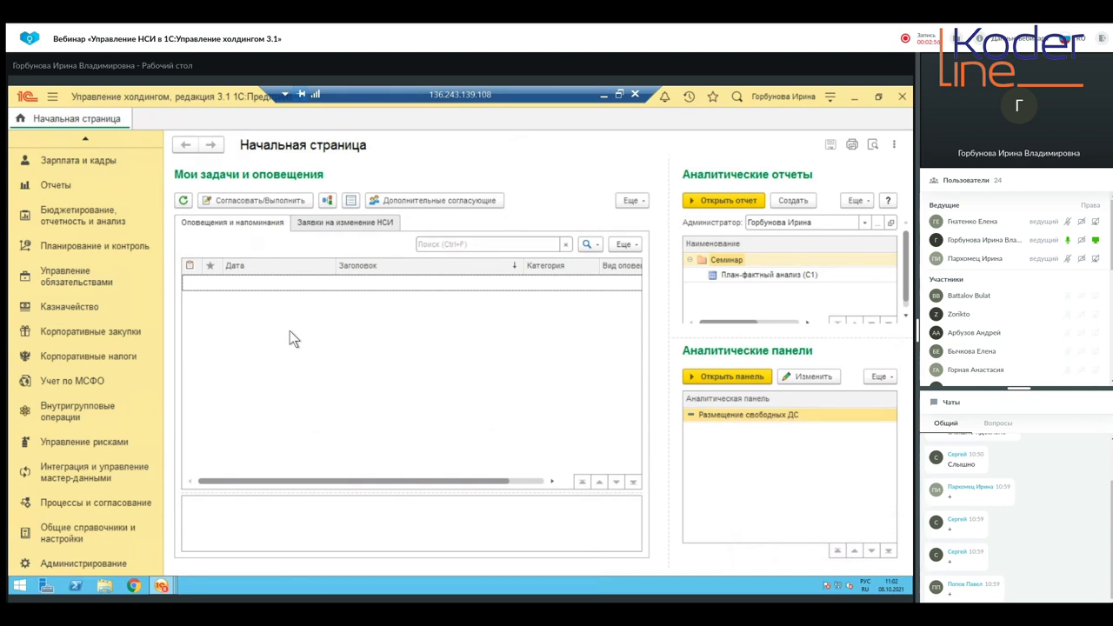
click(77, 535)
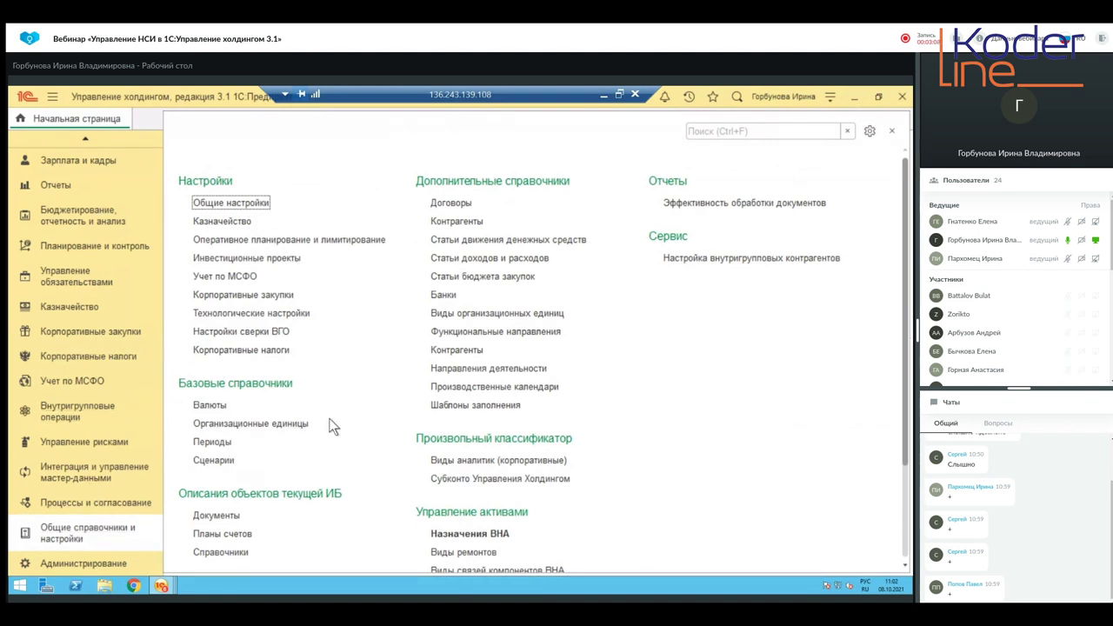
click(251, 425)
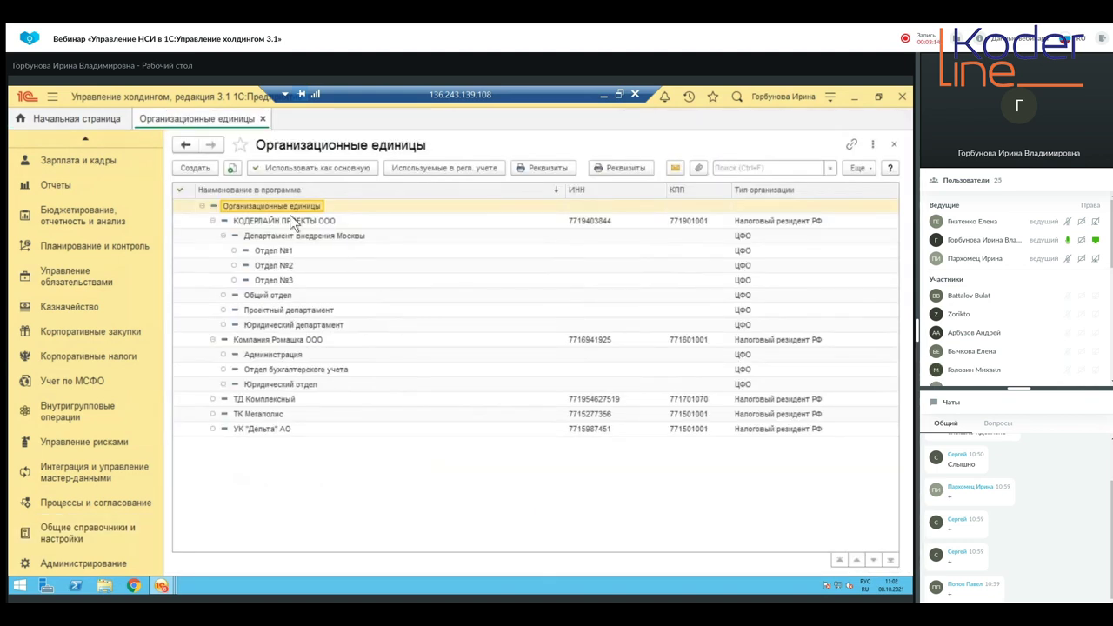
Open a new organizational unit form for a Russian tax resident legal entity on the general tax system, and close it without saving
click(197, 168)
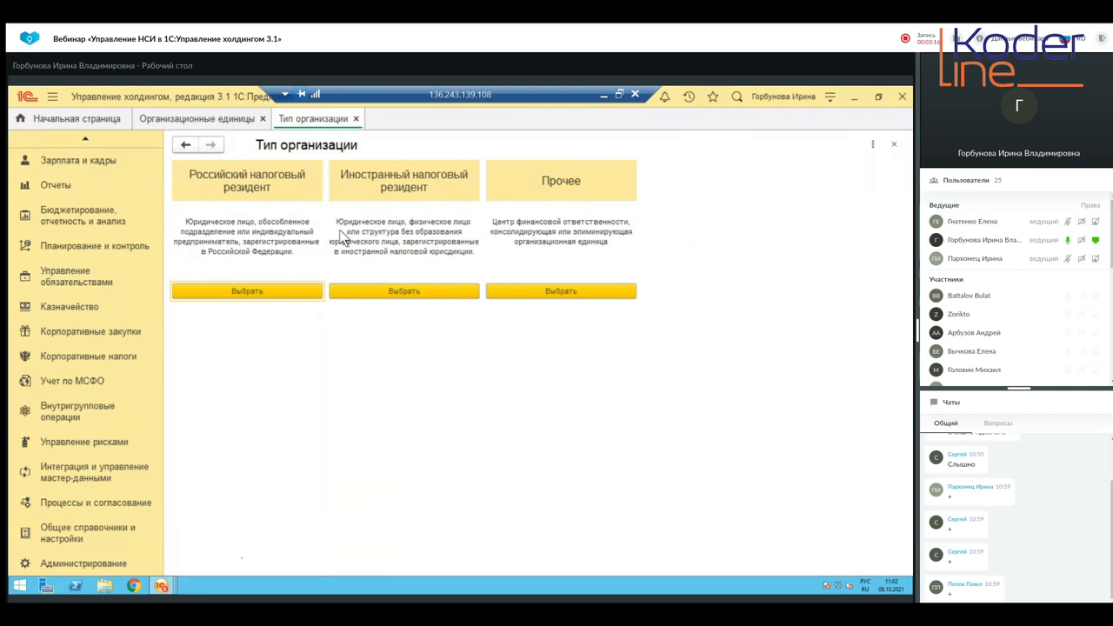
click(261, 291)
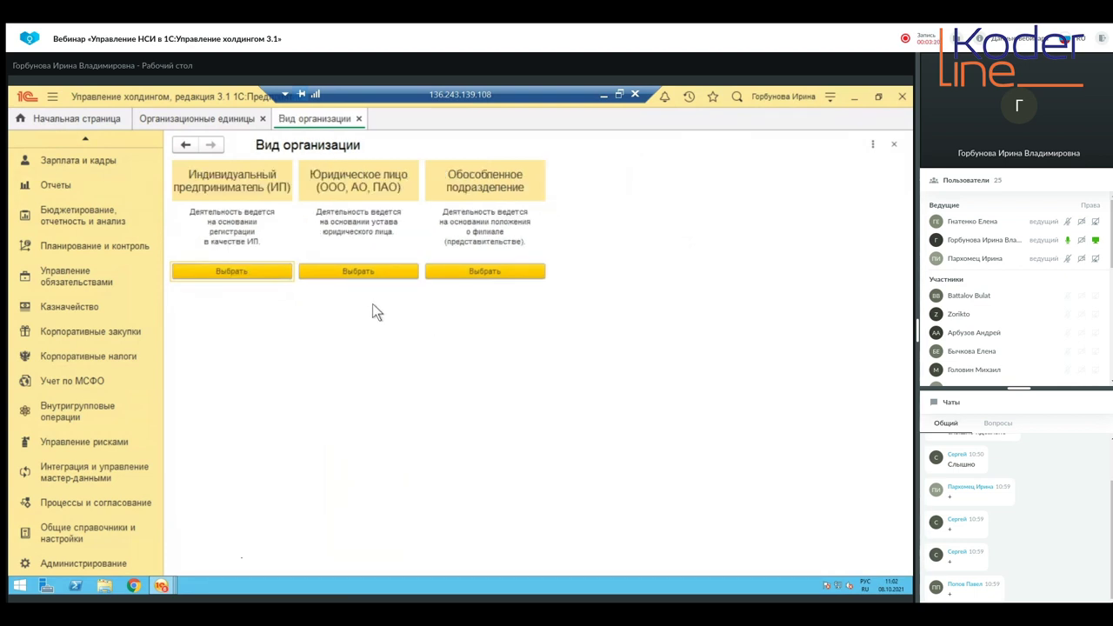
click(370, 274)
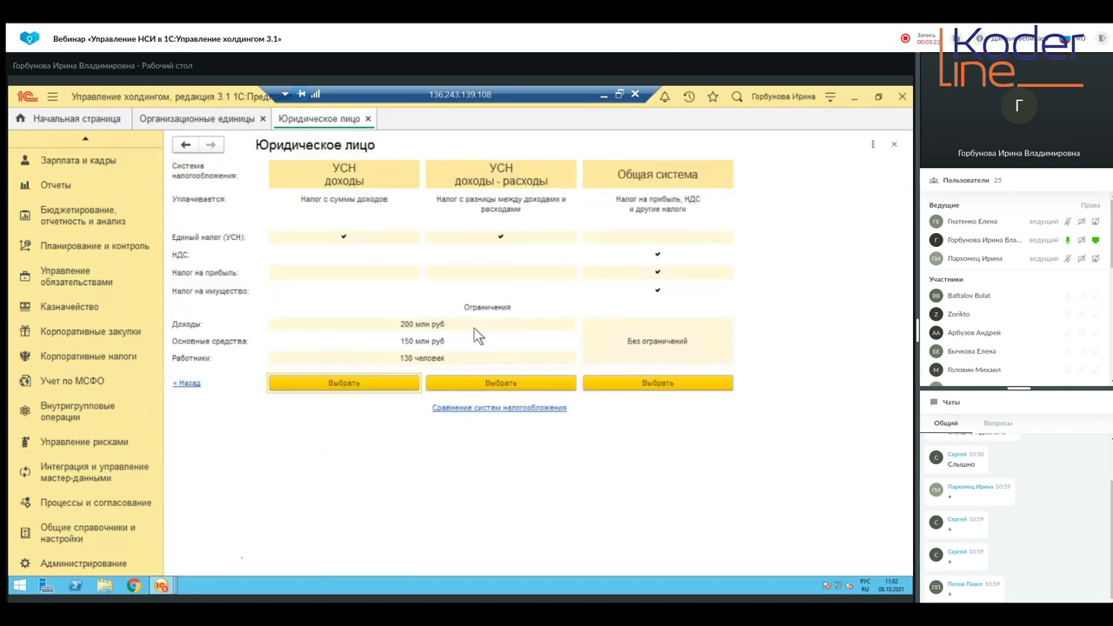
click(657, 383)
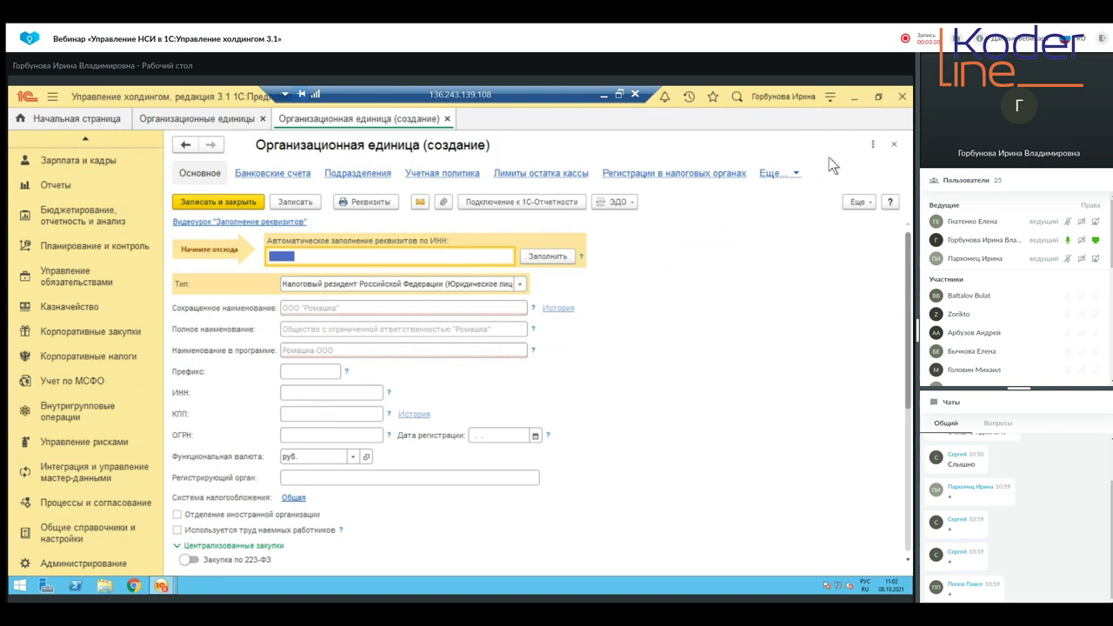
click(893, 145)
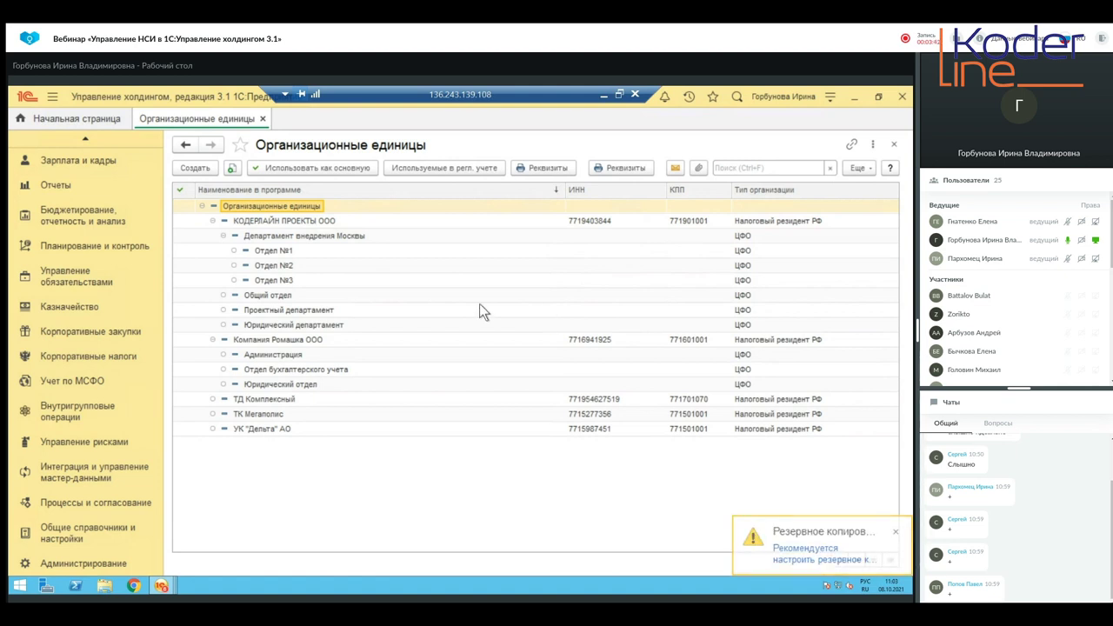
Review the Организация section of the program functionality settings and close the settings
click(96, 564)
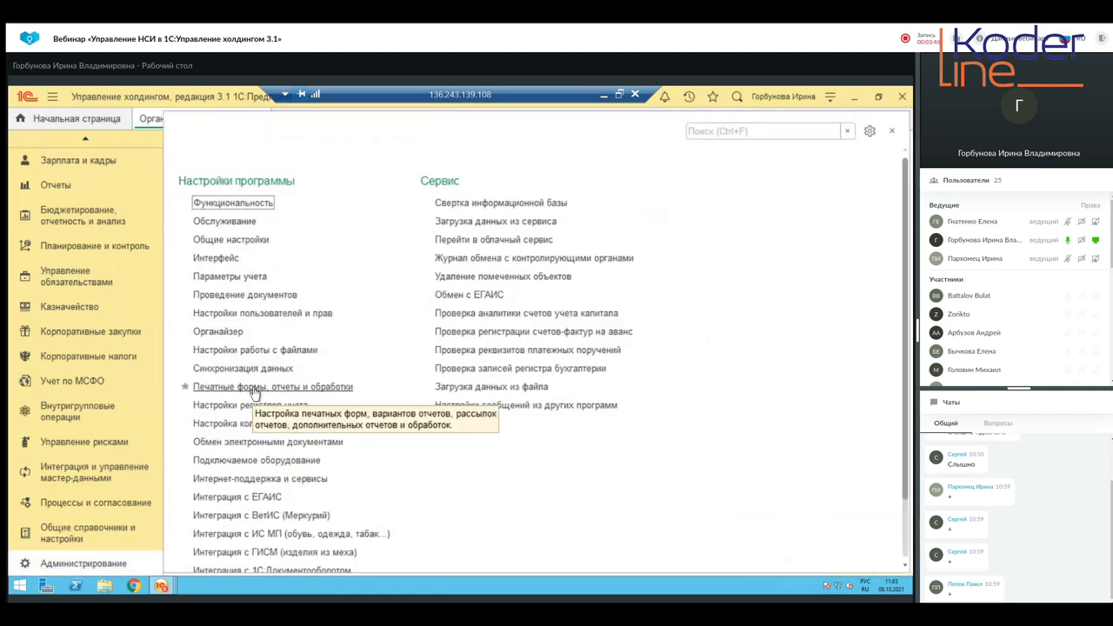
scroll(253, 389, down, 3)
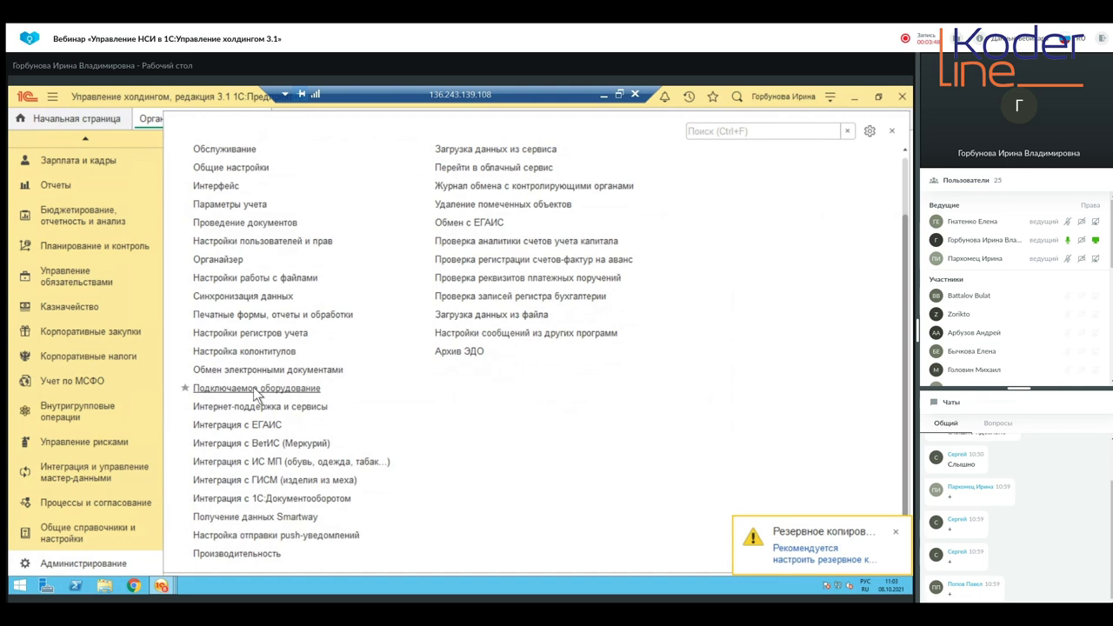
scroll(253, 387, up, 3)
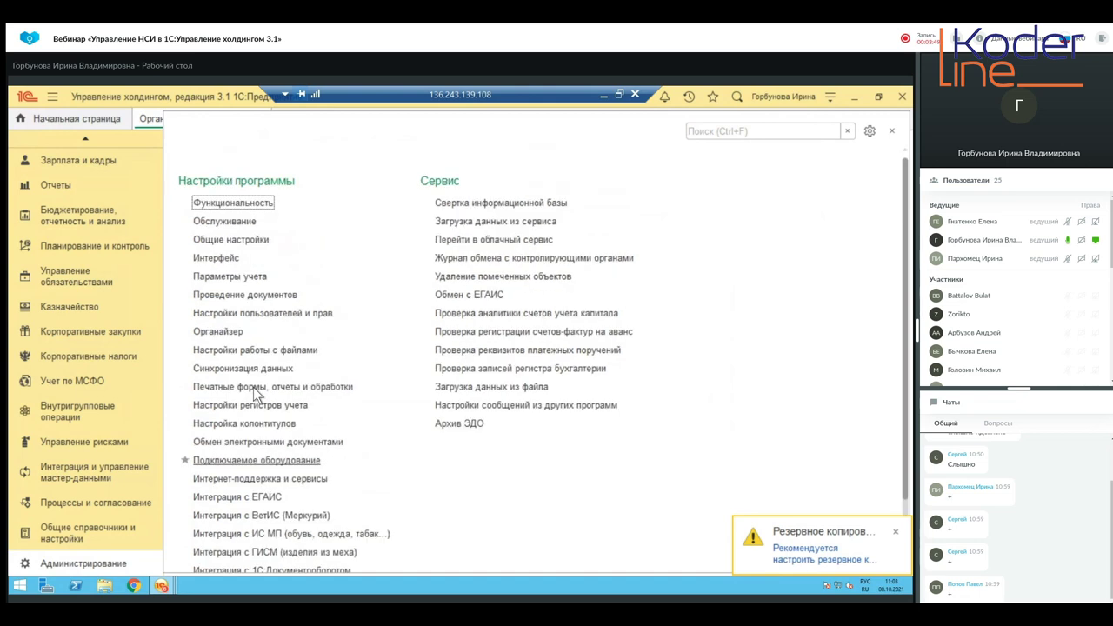
click(248, 205)
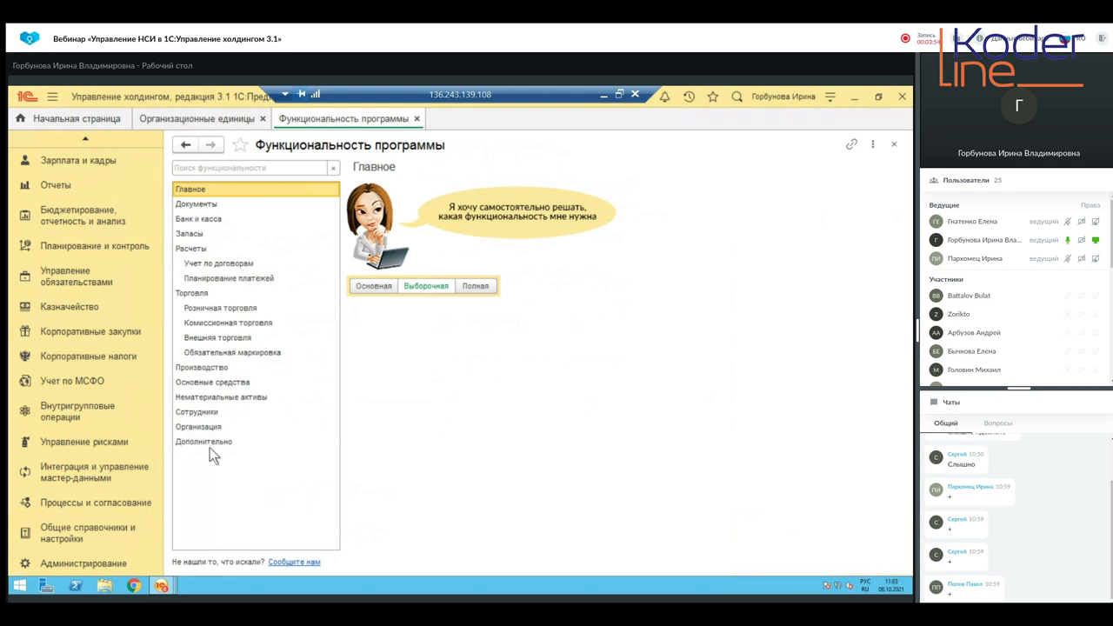
click(213, 426)
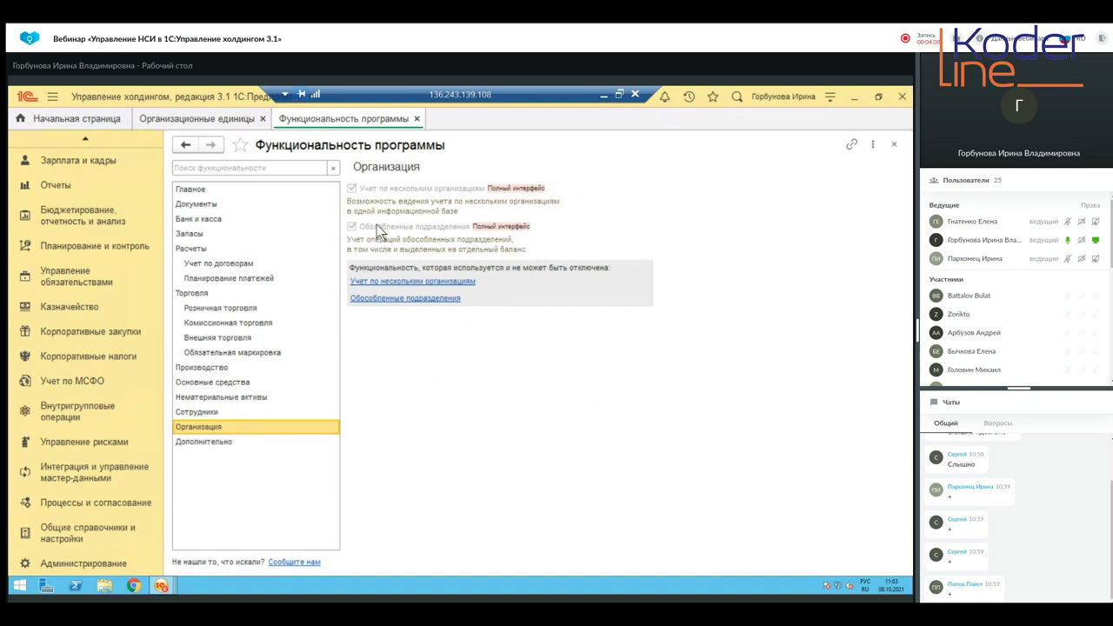
click(416, 119)
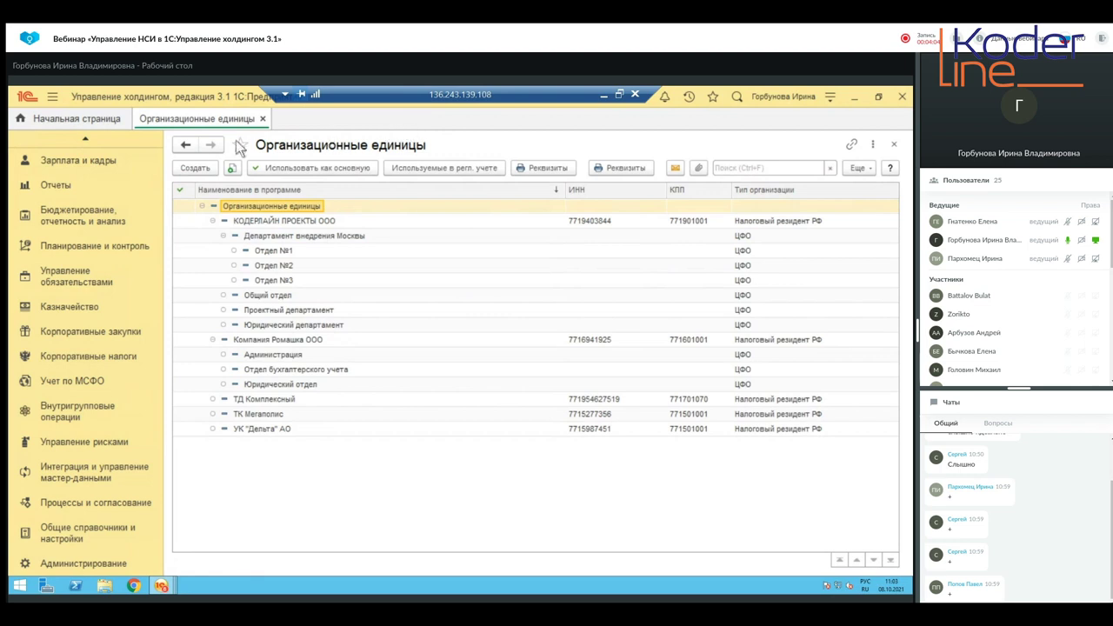
Start a new organizational unit with the organization type Прочее
click(187, 169)
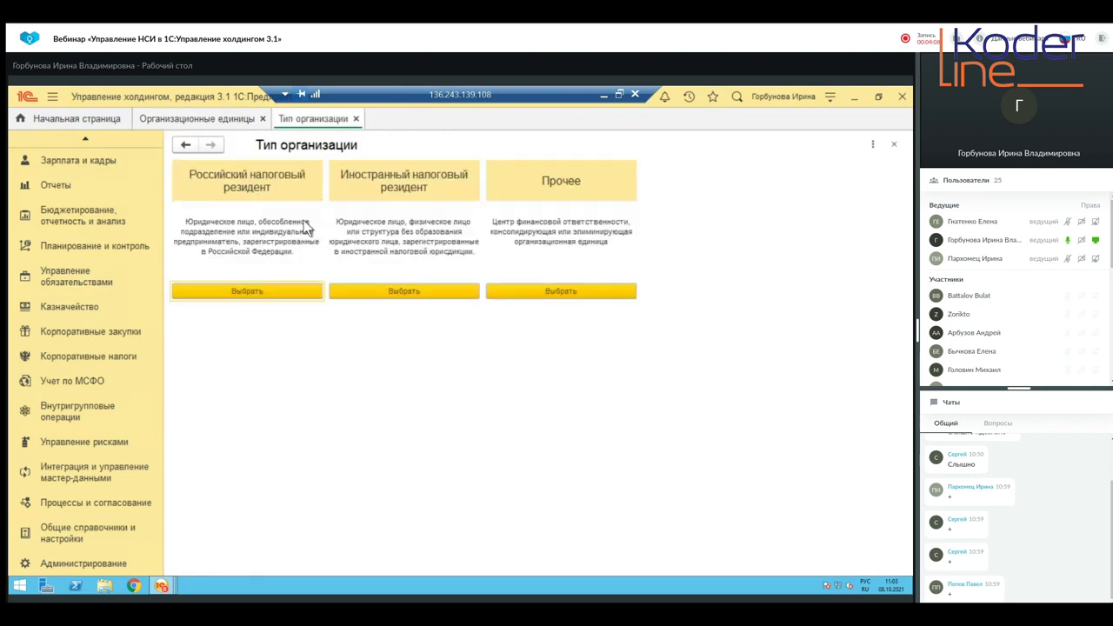
click(530, 293)
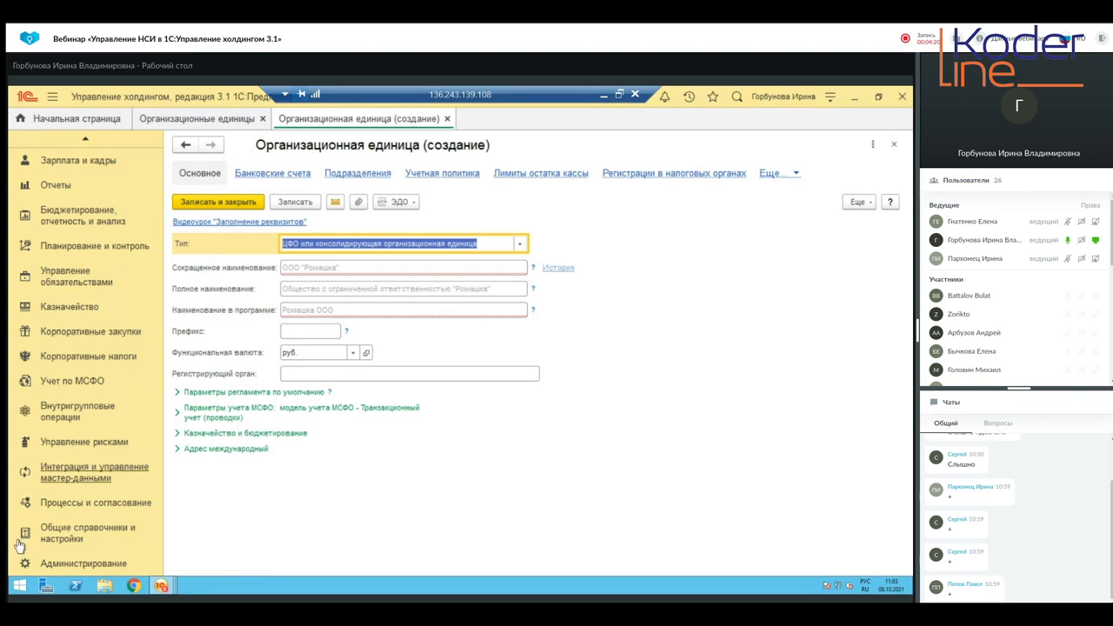
Open the Периоды directory, view the form for creating a period, and close it without saving
click(54, 536)
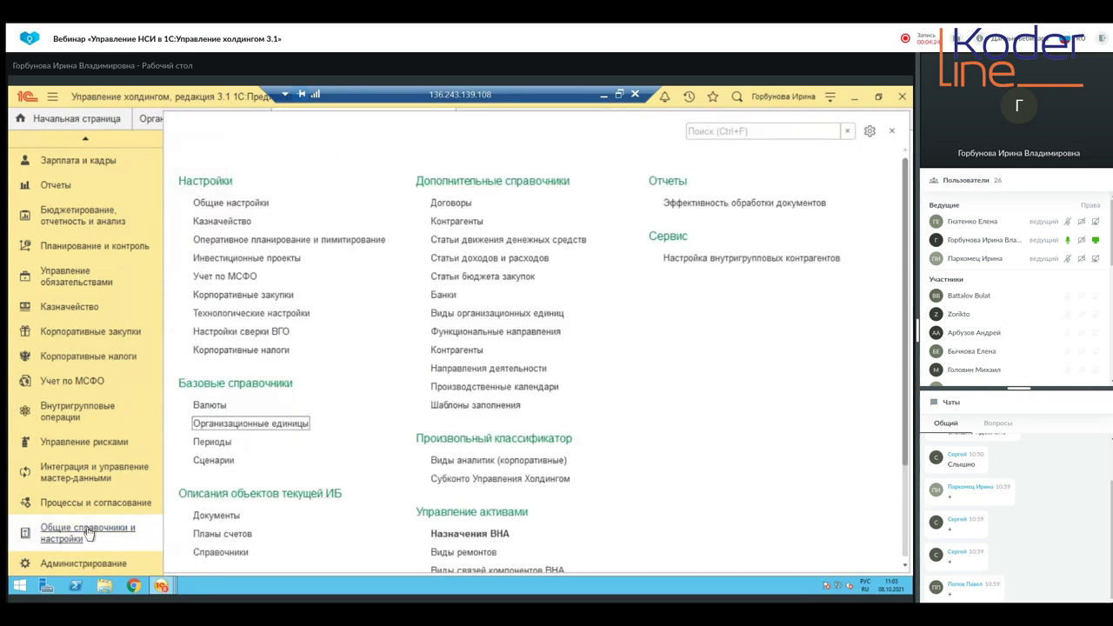
click(60, 532)
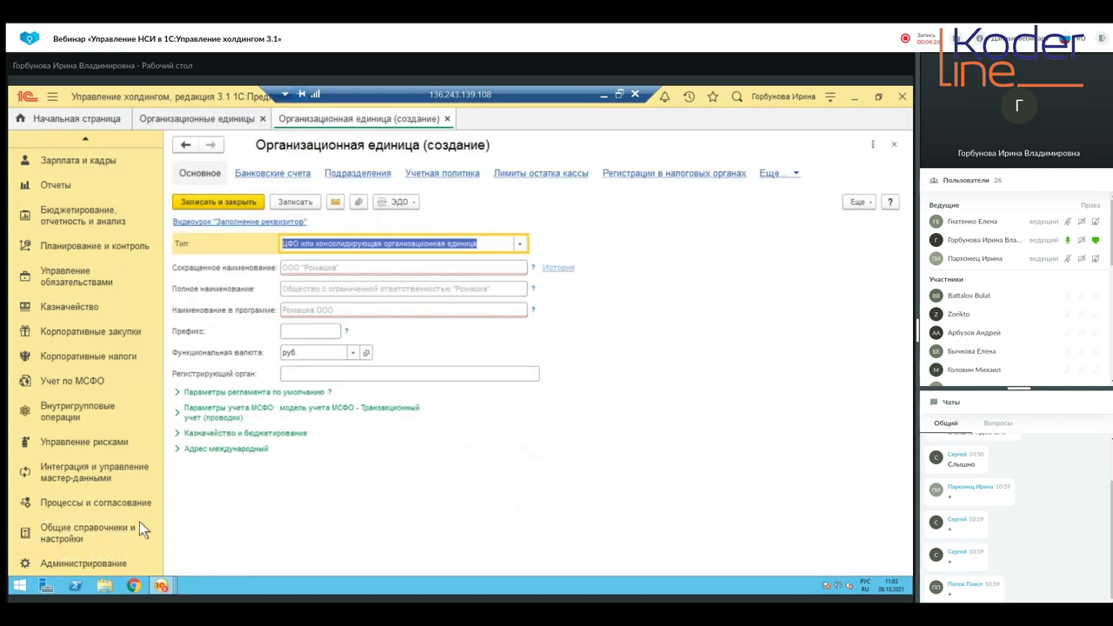
click(78, 533)
click(209, 443)
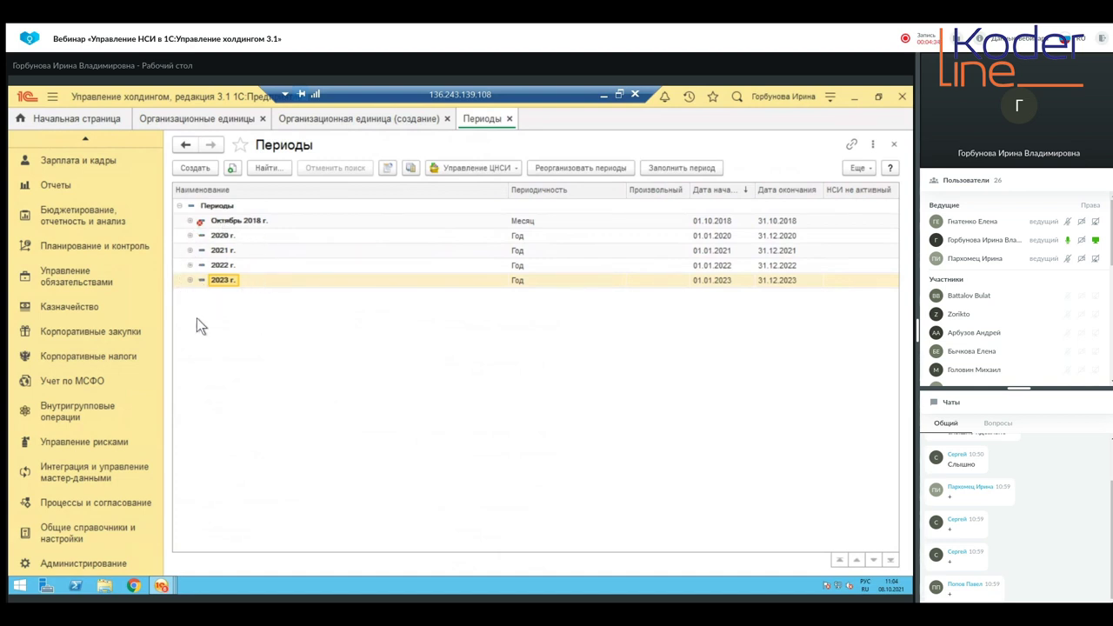
click(204, 166)
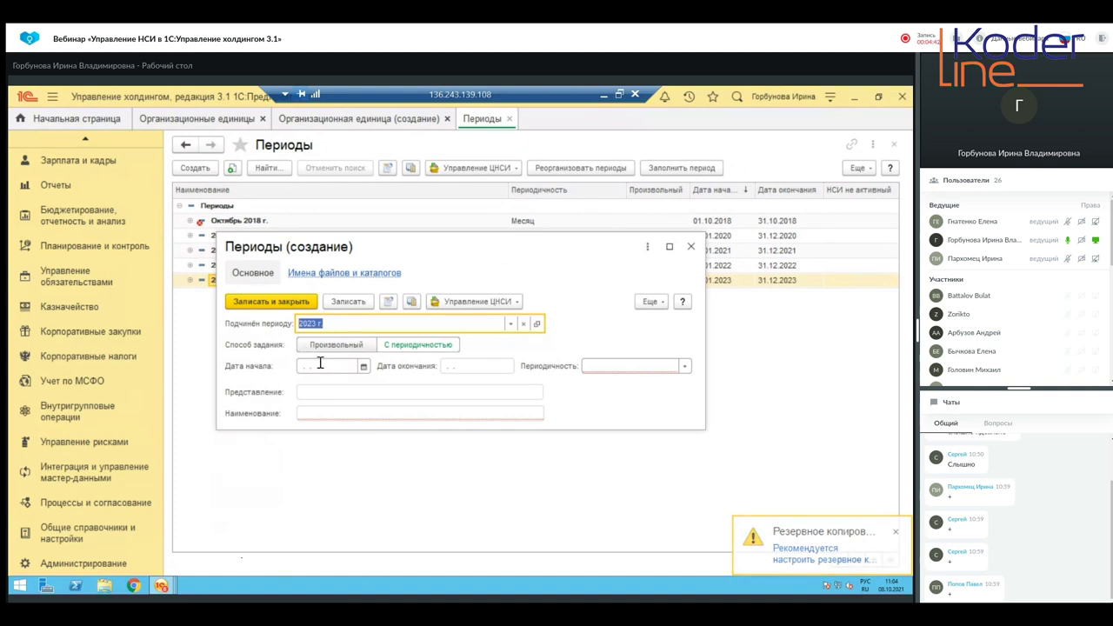
click(691, 249)
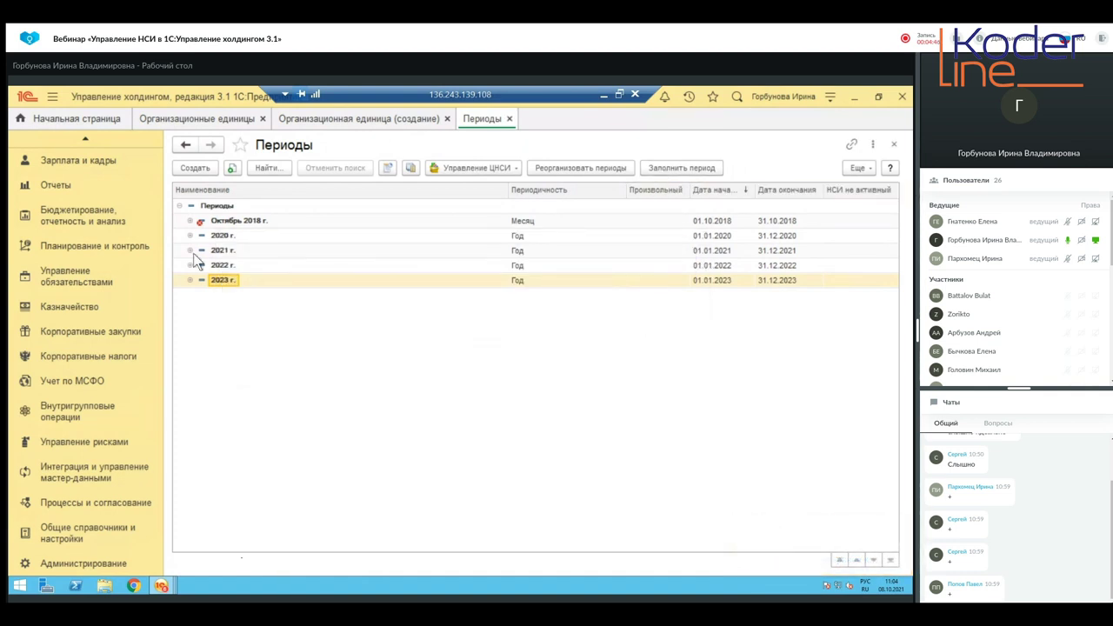
Expand the 2023 period through its second half-year, third quarter, July and first ten-day period down to the days of the first week
click(189, 280)
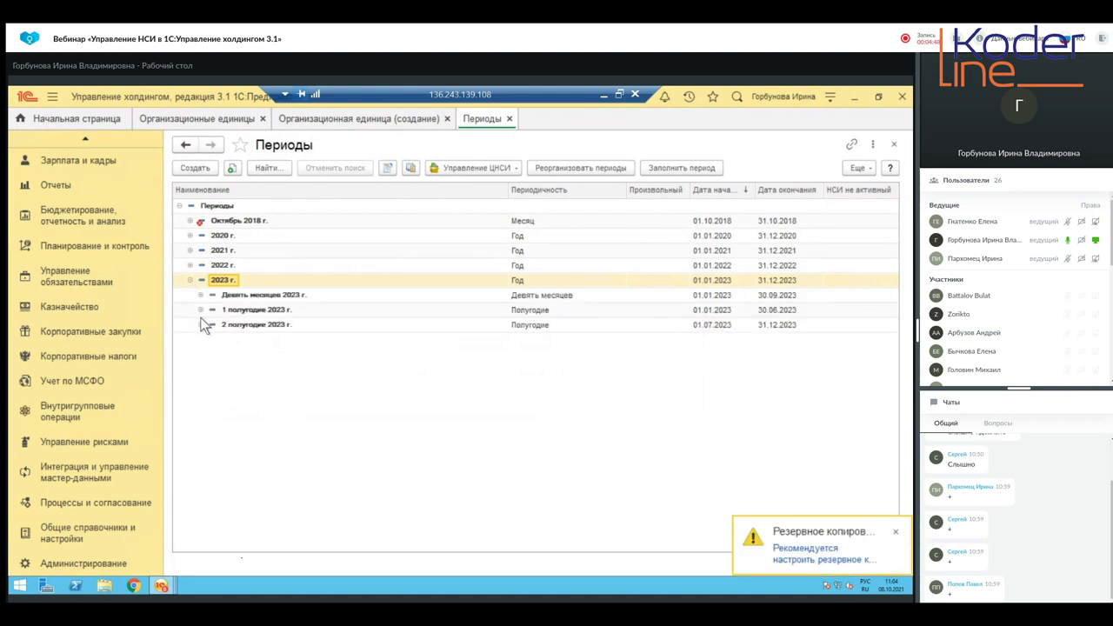
click(200, 324)
click(210, 340)
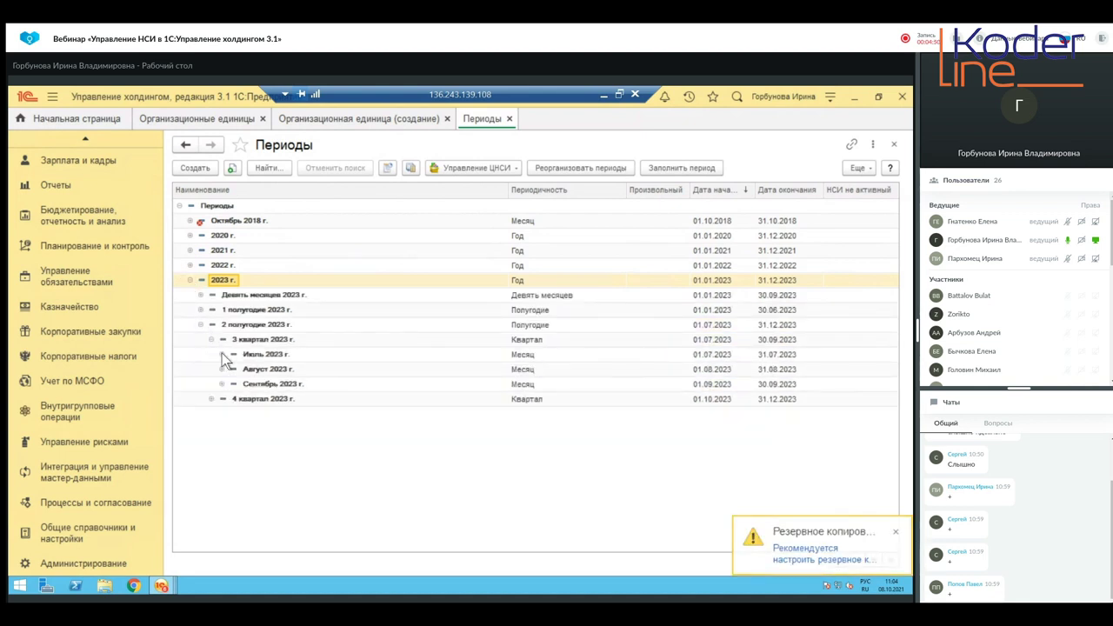
click(222, 354)
click(232, 368)
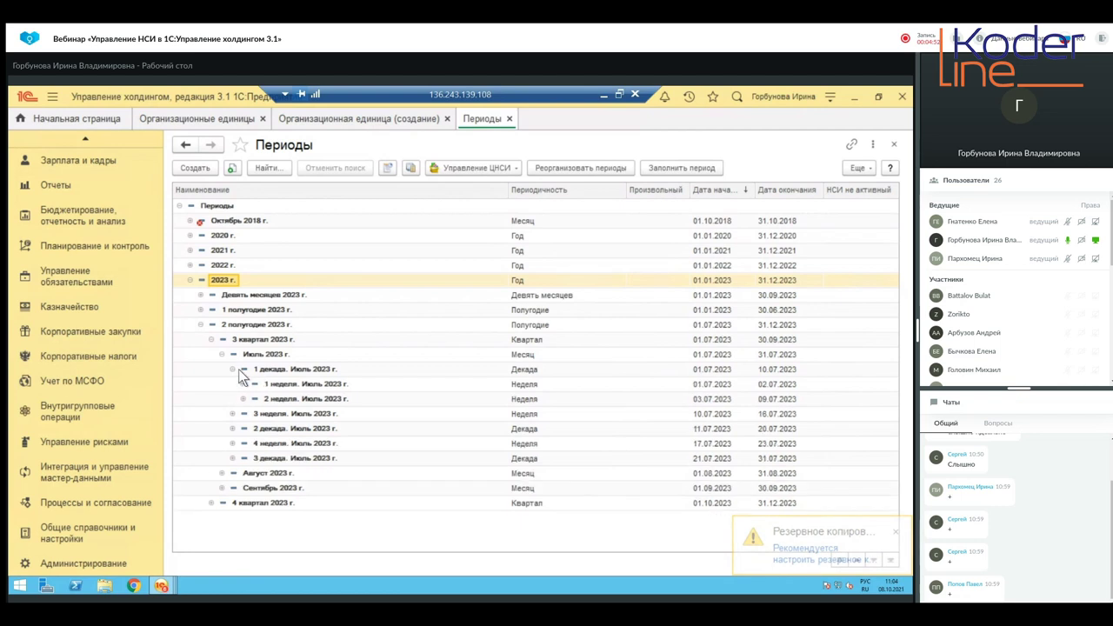
click(244, 383)
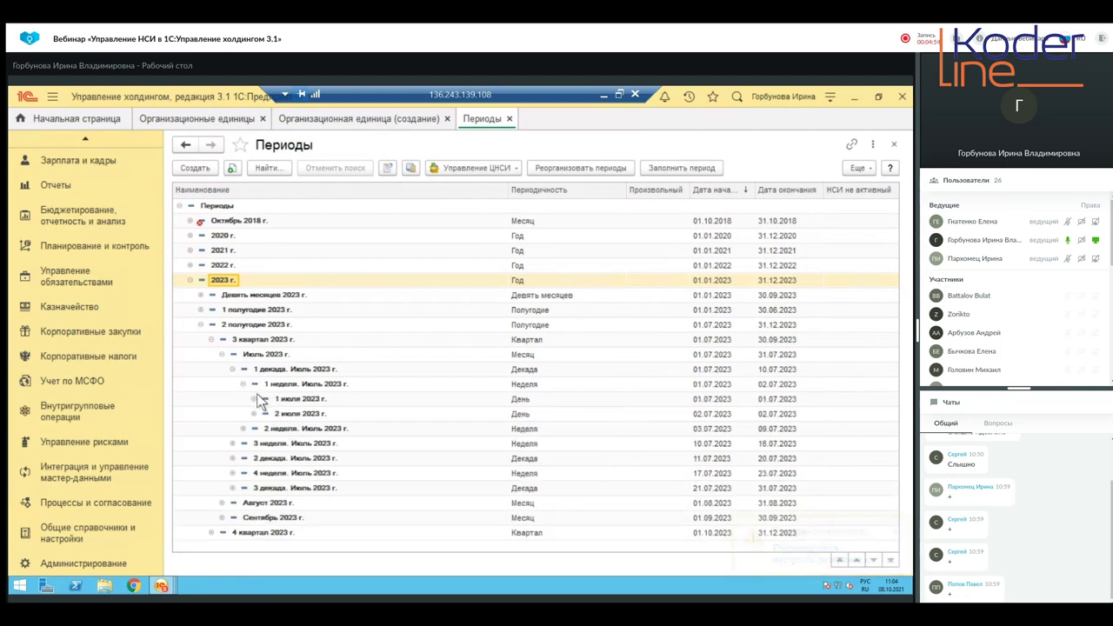
Open the Валюты directory and view the options for creating a currency without choosing one
click(73, 535)
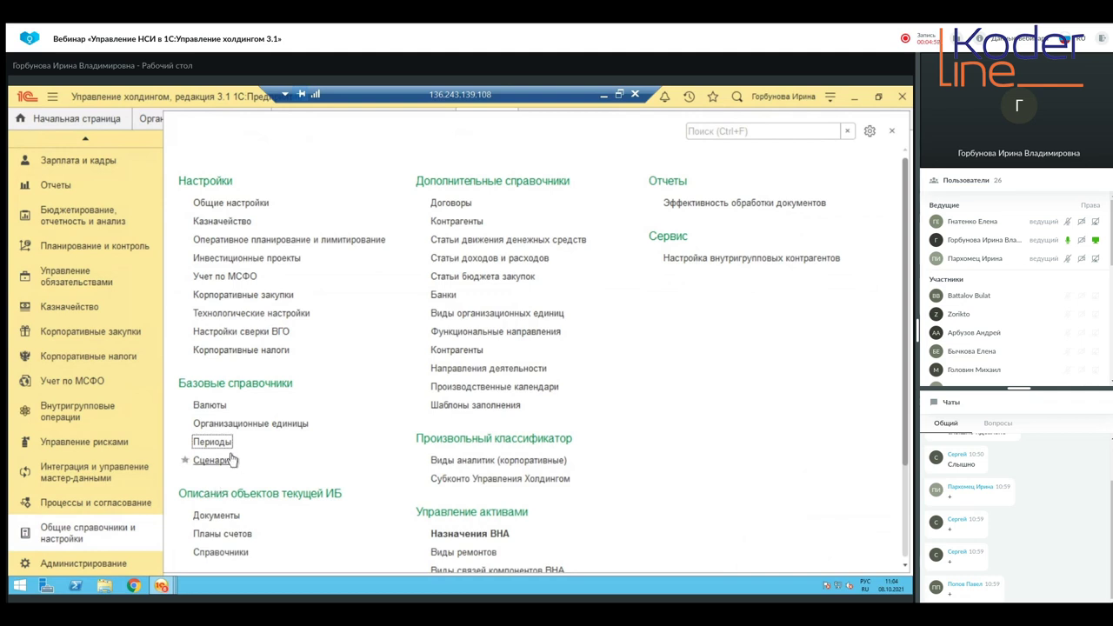
click(209, 405)
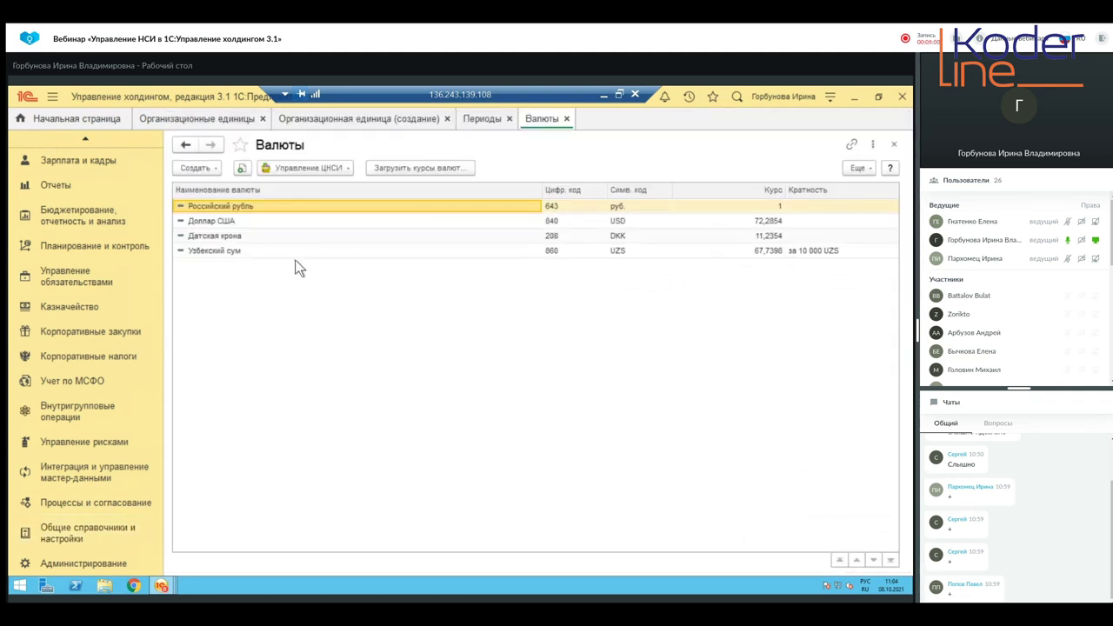
click(198, 168)
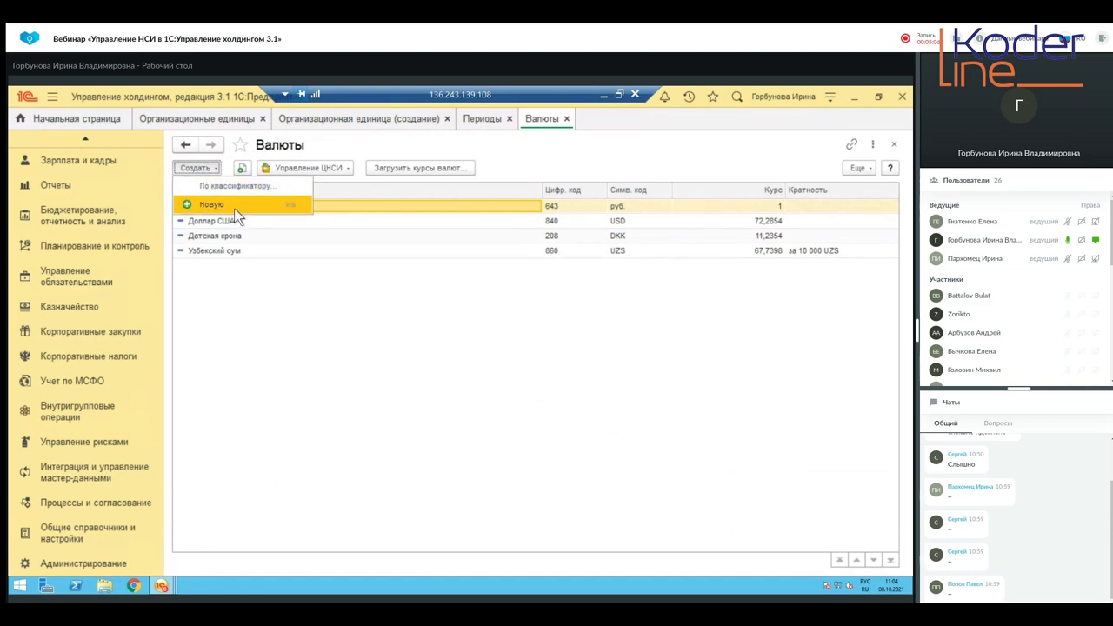
click(230, 261)
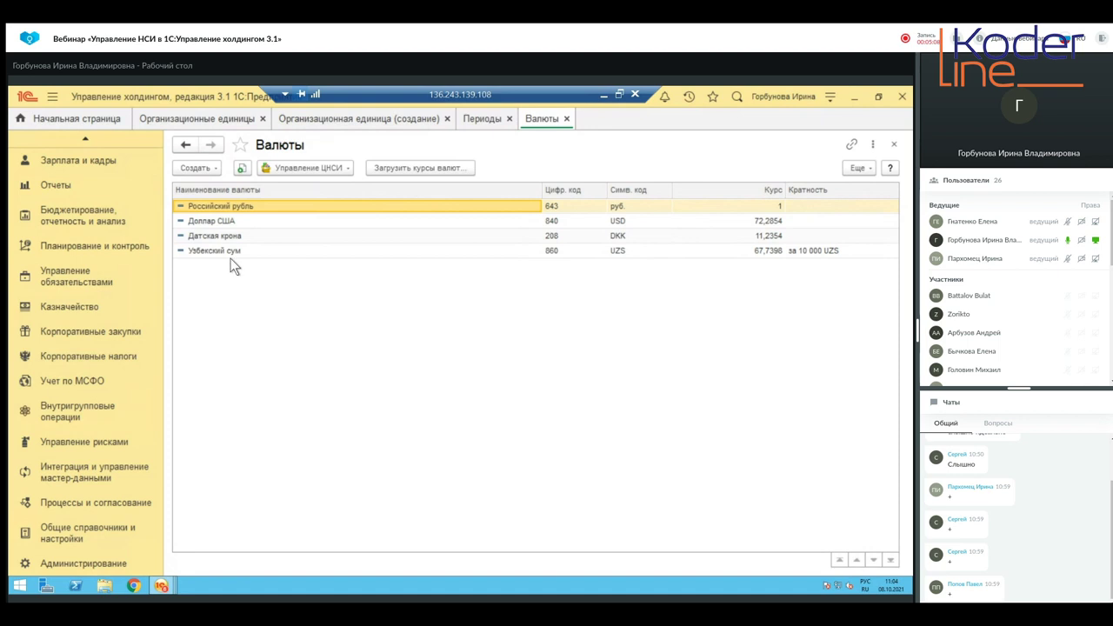
Open the Датская крона currency and link its rate to USD with a 1,00 % markup
double_click(232, 234)
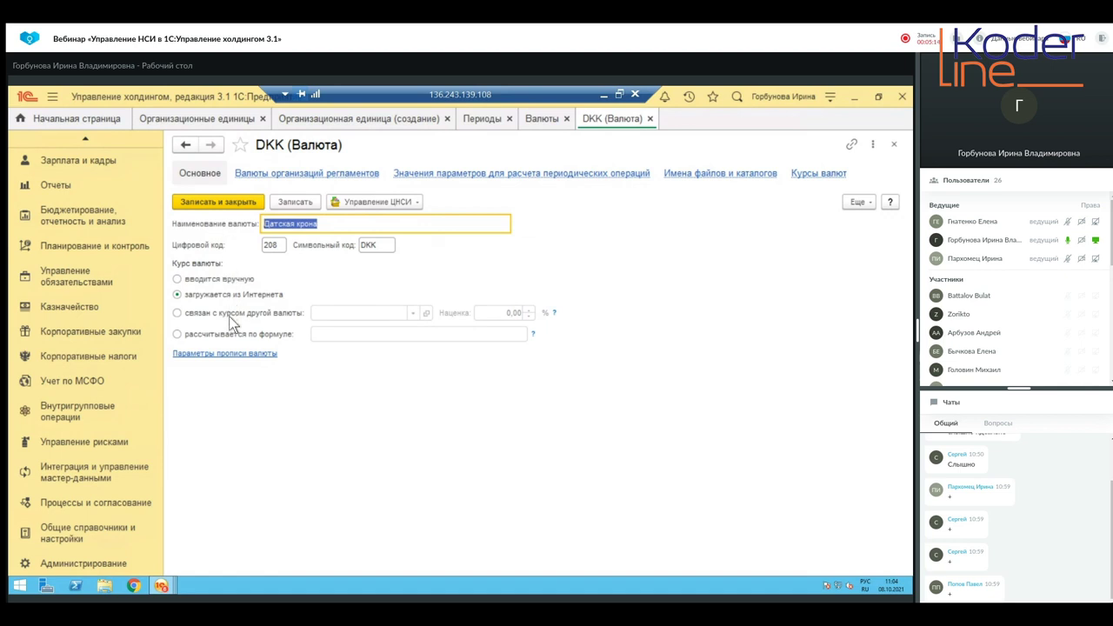
click(178, 313)
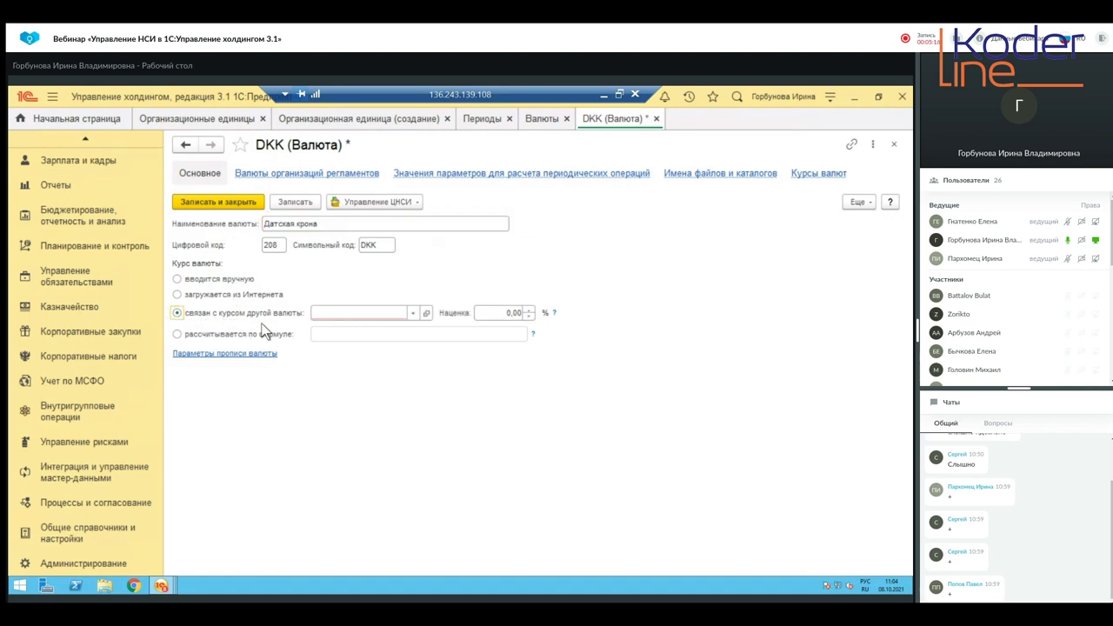
click(413, 313)
click(379, 344)
click(383, 326)
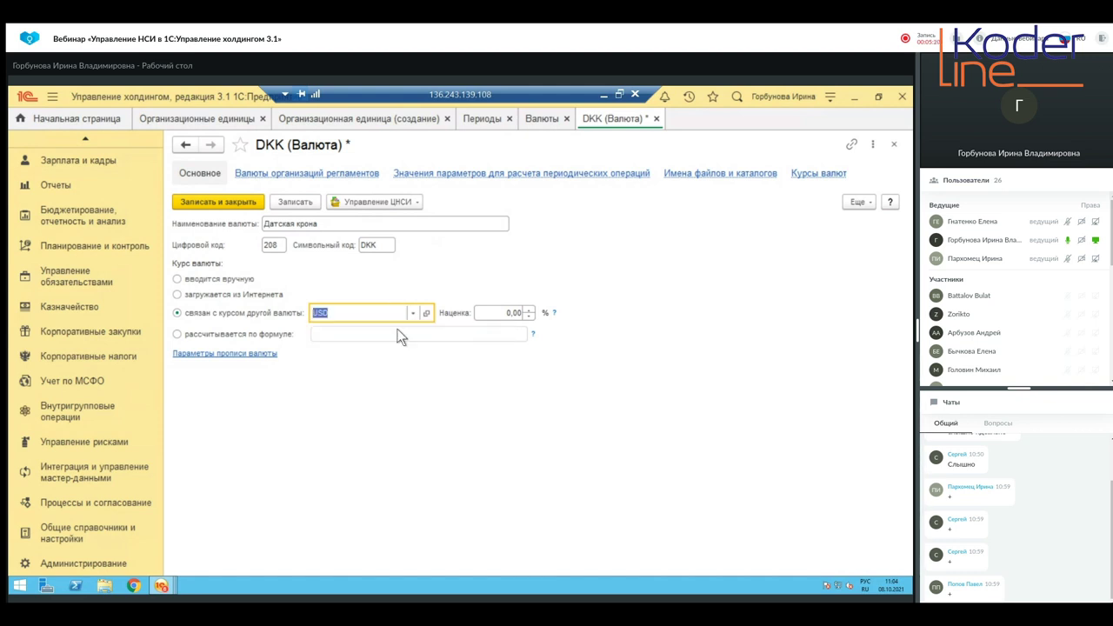
click(528, 309)
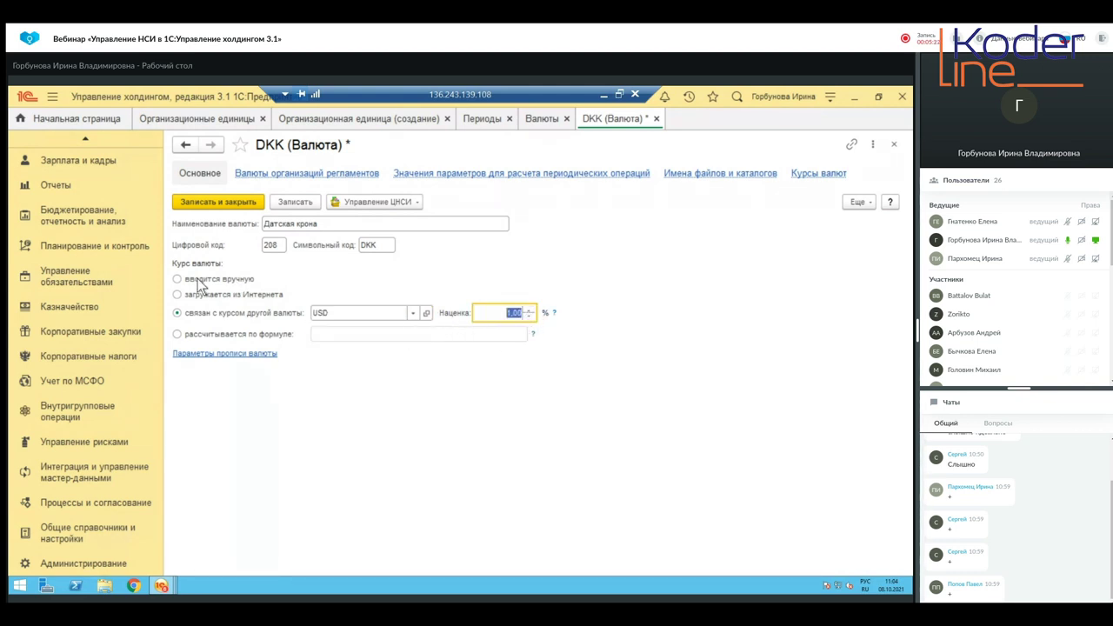
Switch the Датская крона rate to manual entry and close the currency without saving the changes
click(177, 280)
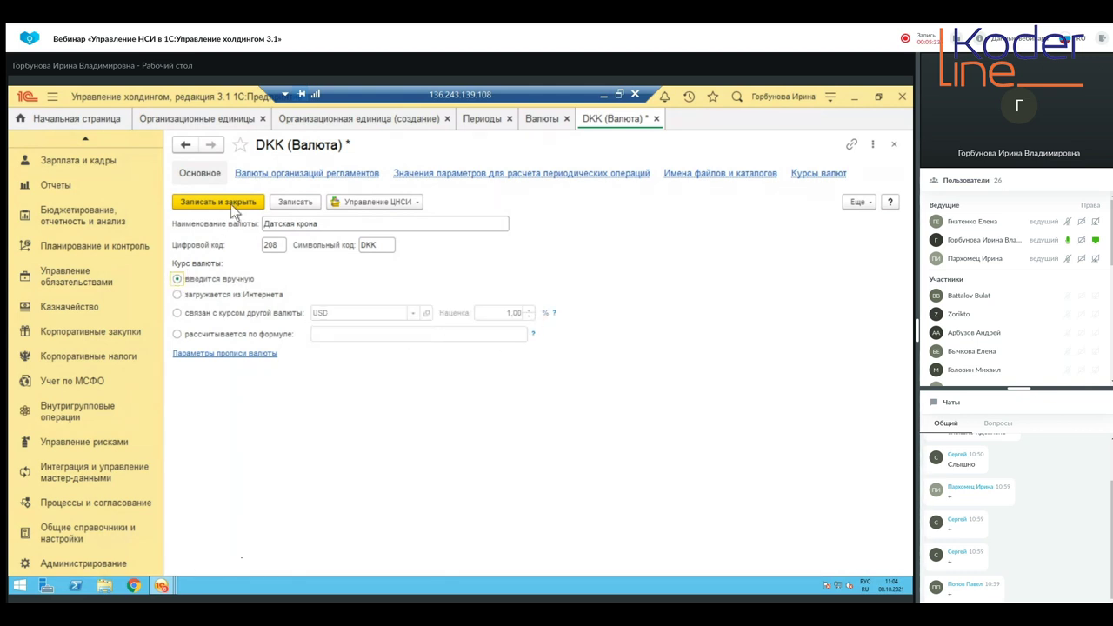
click(656, 118)
key(Return)
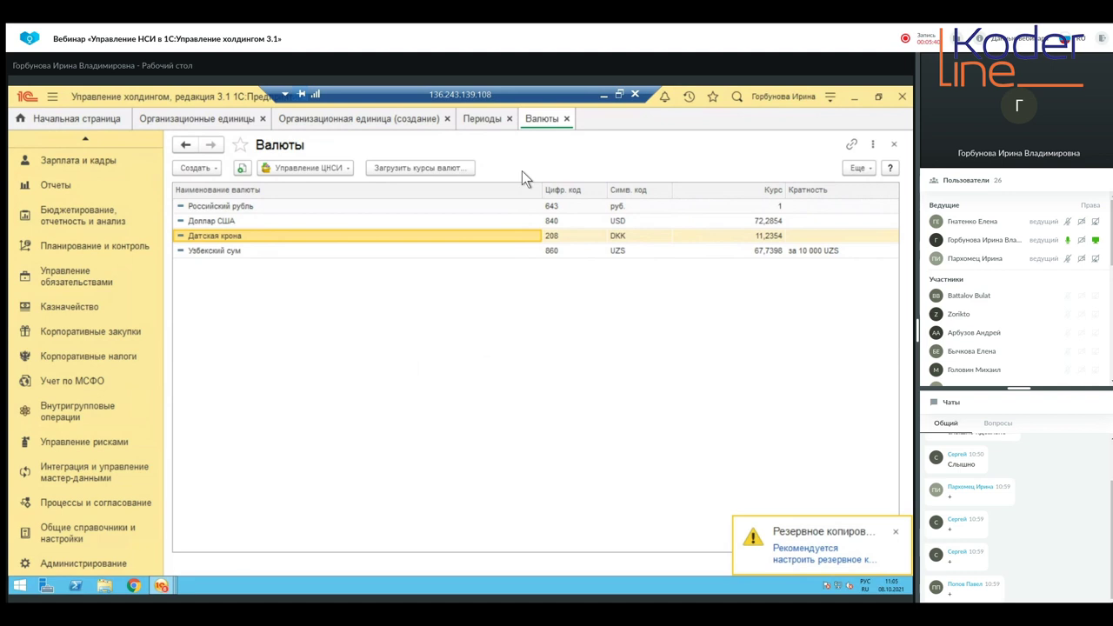
Open the Справочники list of the current infobase's object descriptions and search it for "номенк"
click(86, 536)
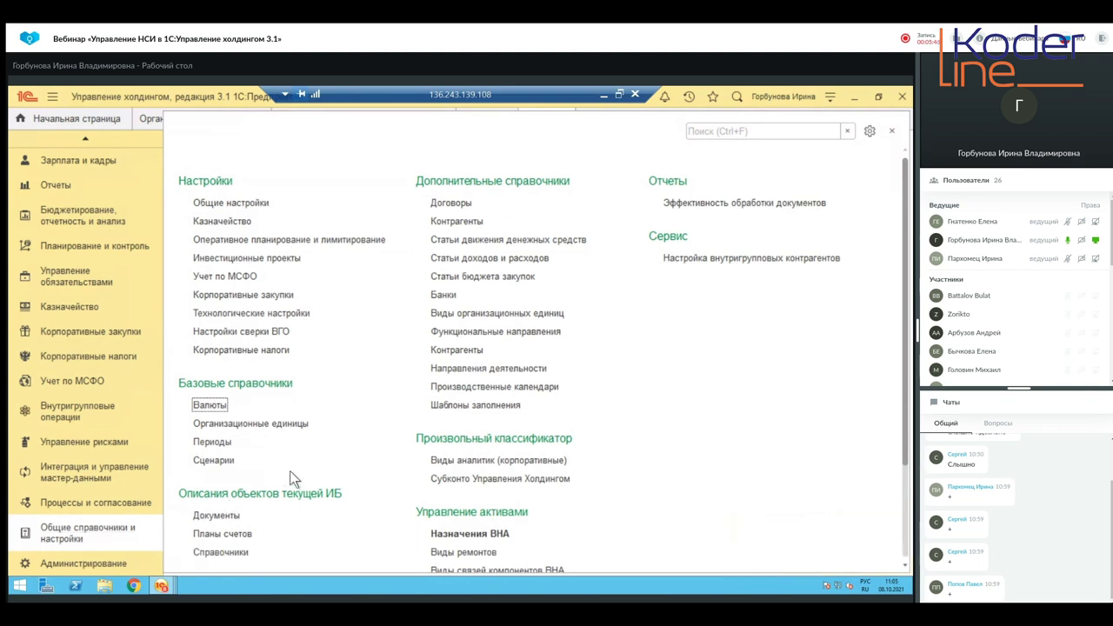
click(217, 551)
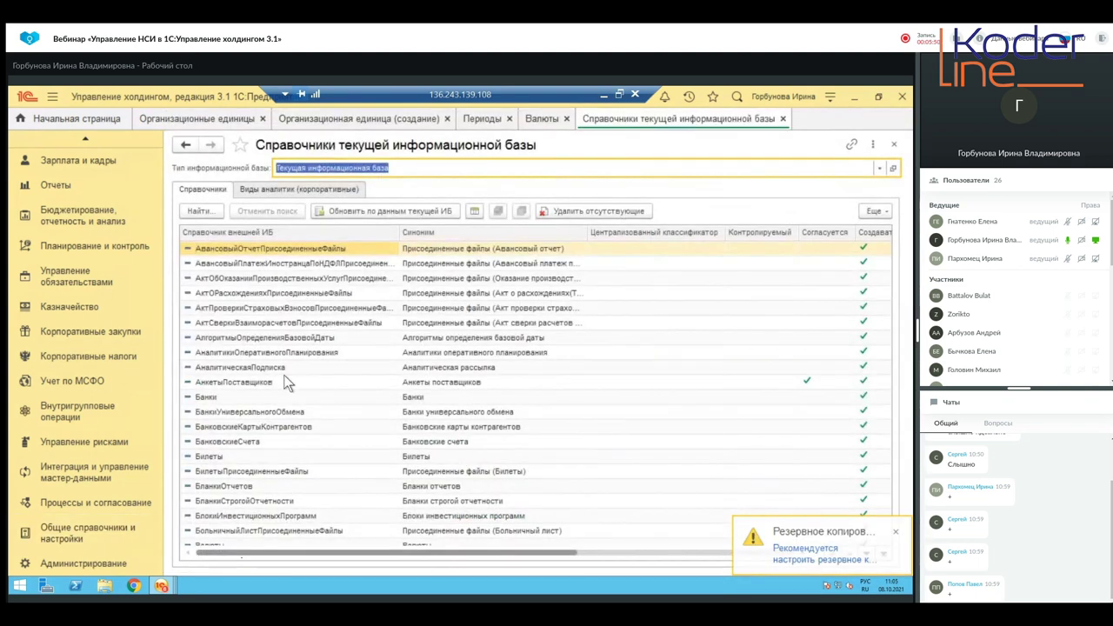
click(200, 210)
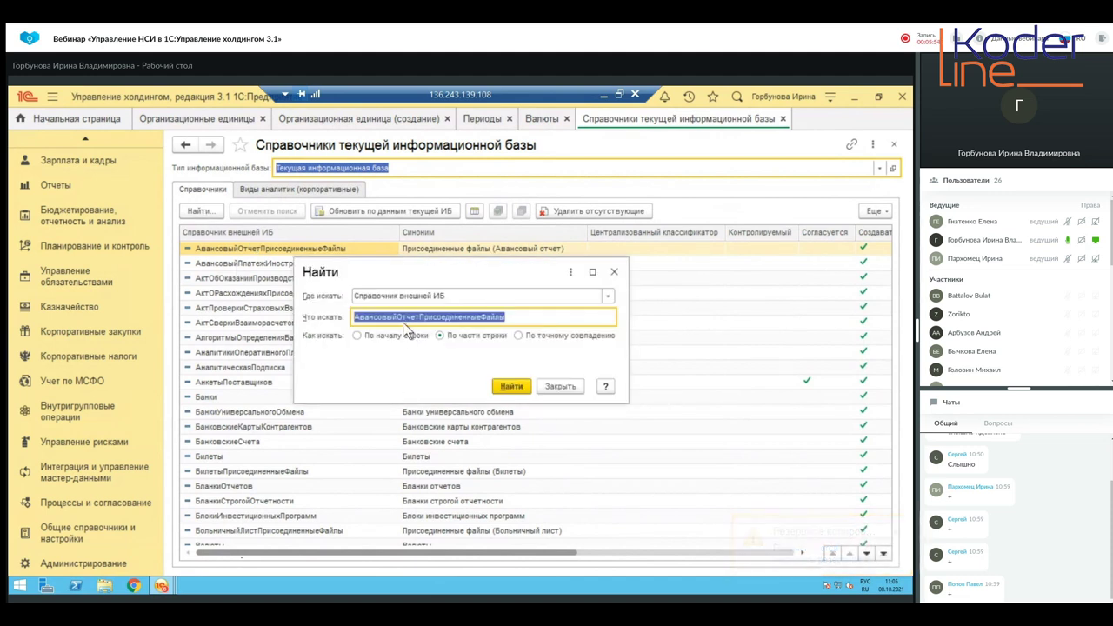
text(номенк)
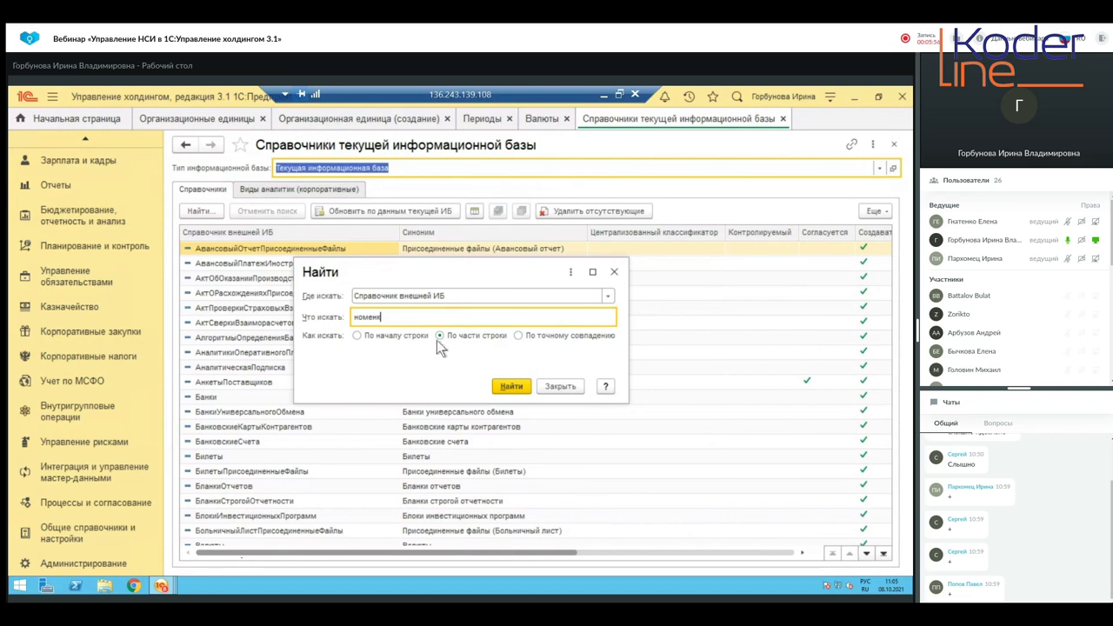
click(512, 386)
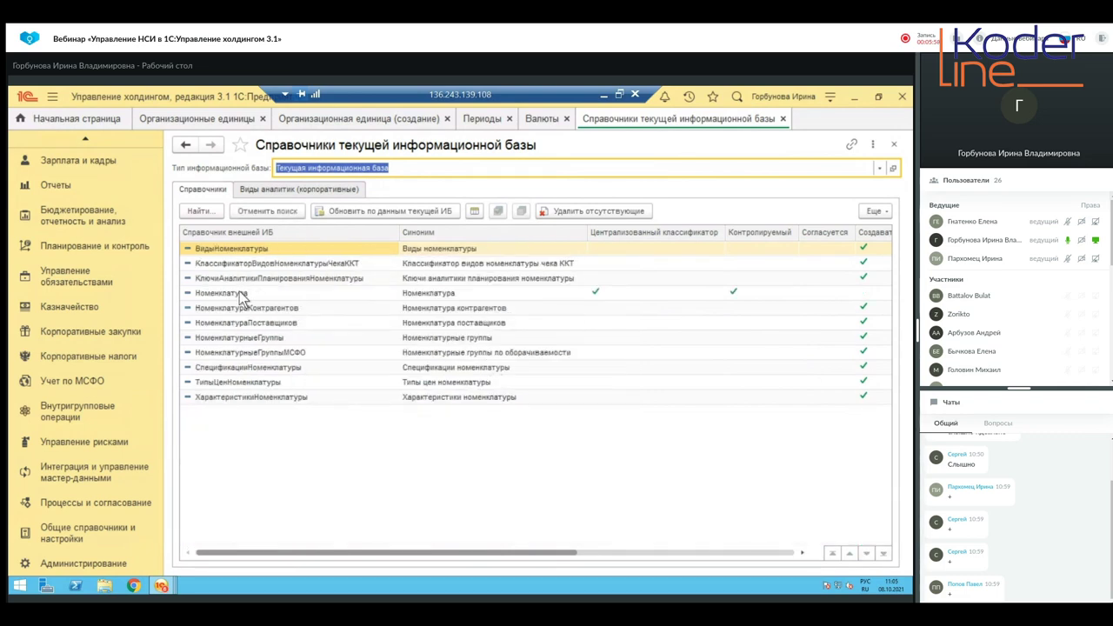
Open the Номенклатура catalog description, review its attributes with their mandatory, display and uniqueness settings, and close it
double_click(247, 293)
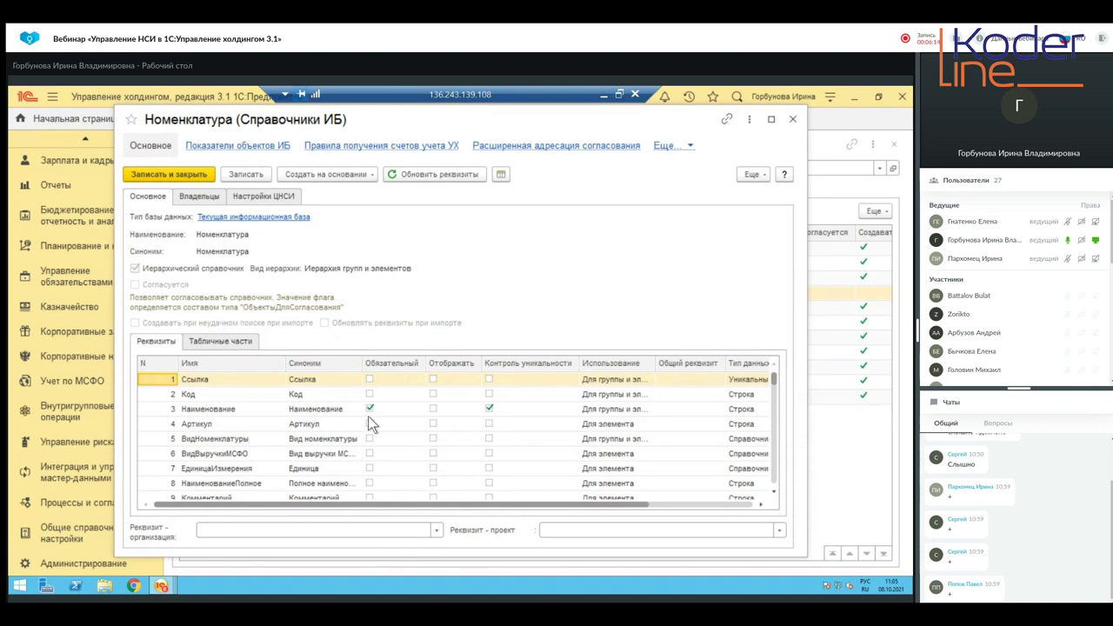
scroll(368, 422, down, 1)
scroll(368, 411, down, 5)
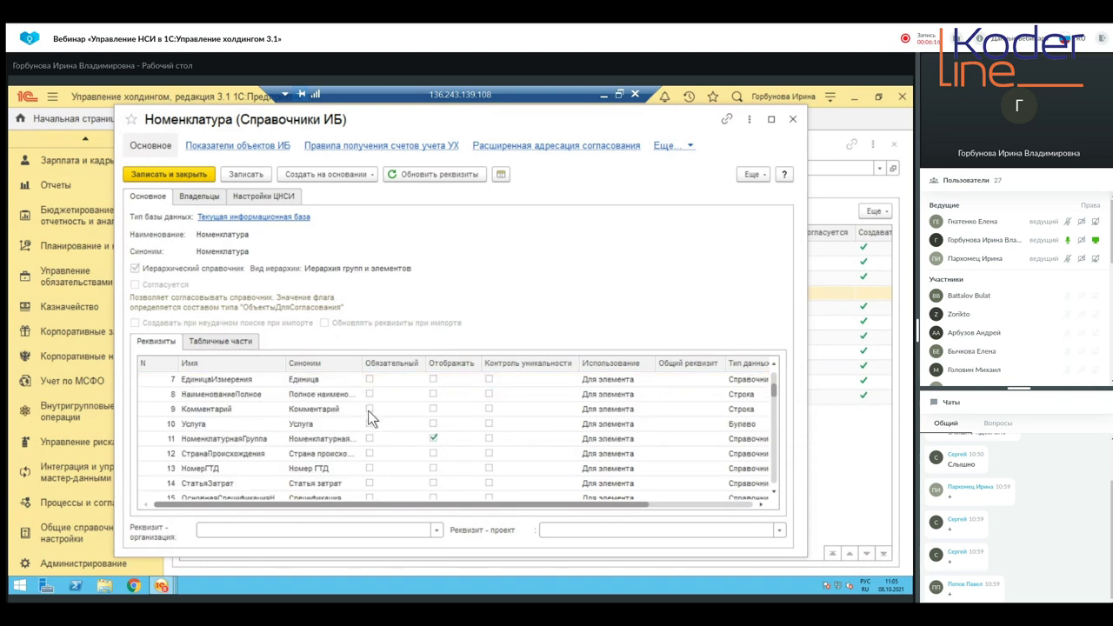
scroll(368, 410, down, 11)
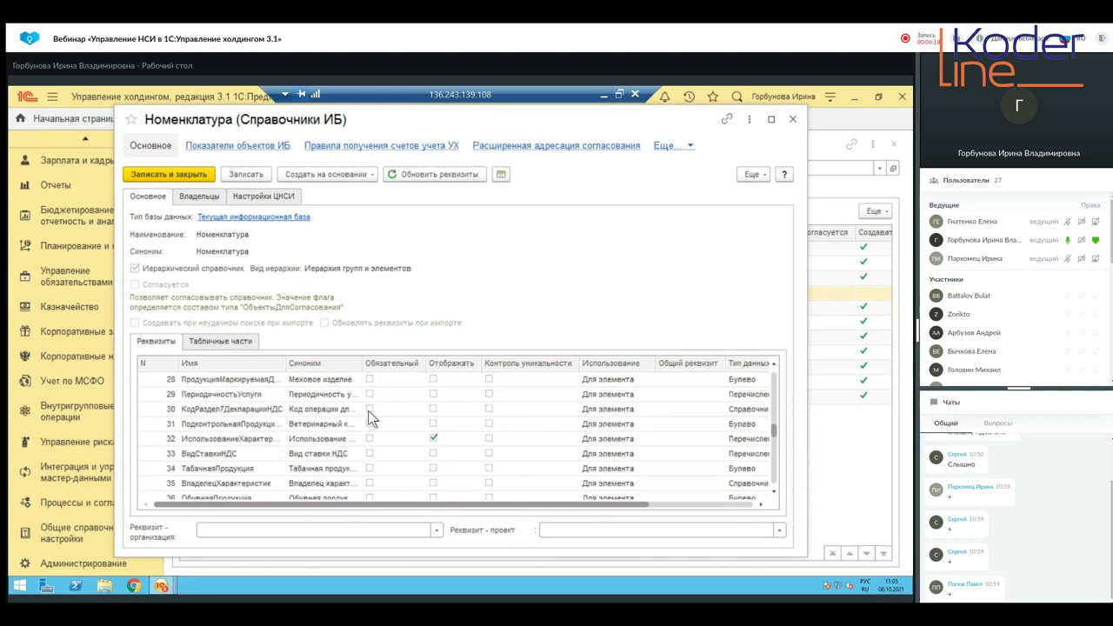
scroll(368, 411, up, 13)
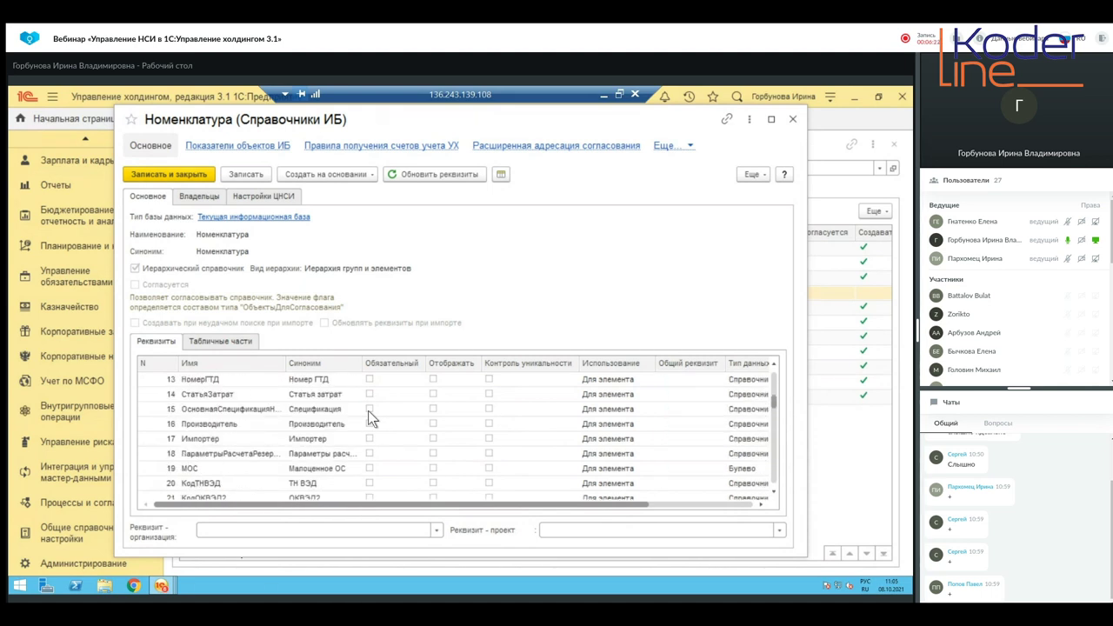
scroll(367, 410, up, 3)
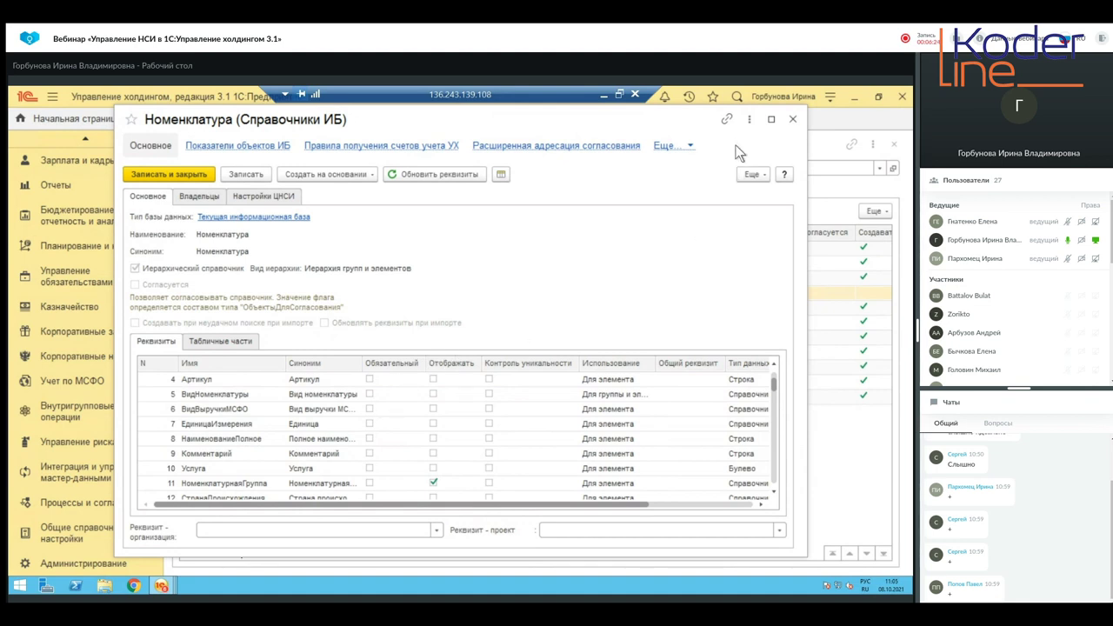
click(792, 119)
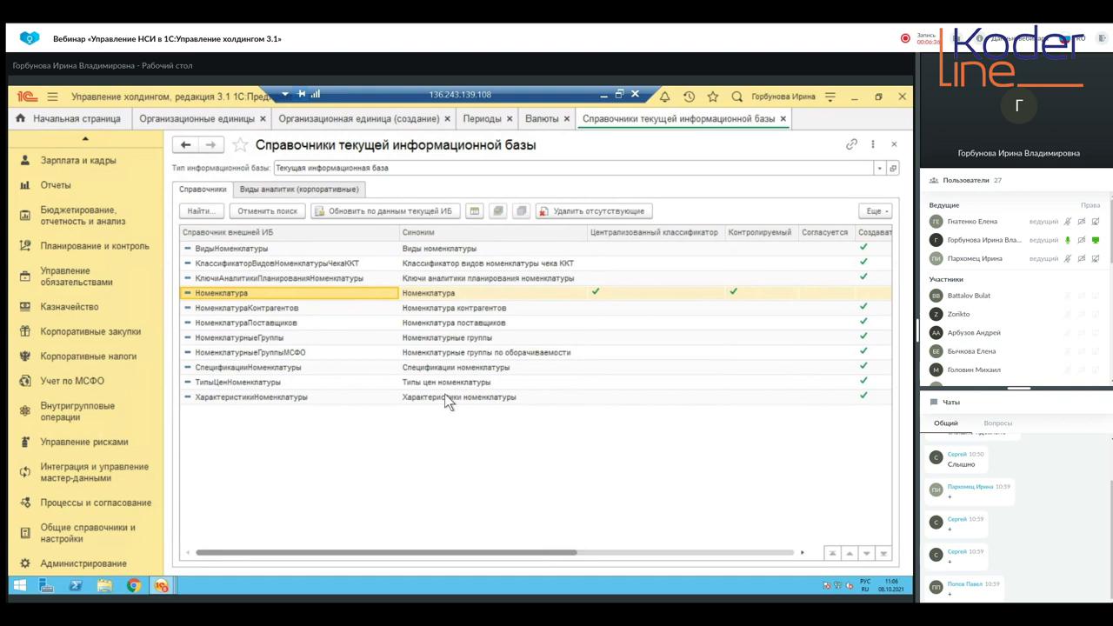
Switch to the PowerPoint presentation, show slide 3 on the connection steps, and return to the remote 1C session
click(602, 94)
click(50, 391)
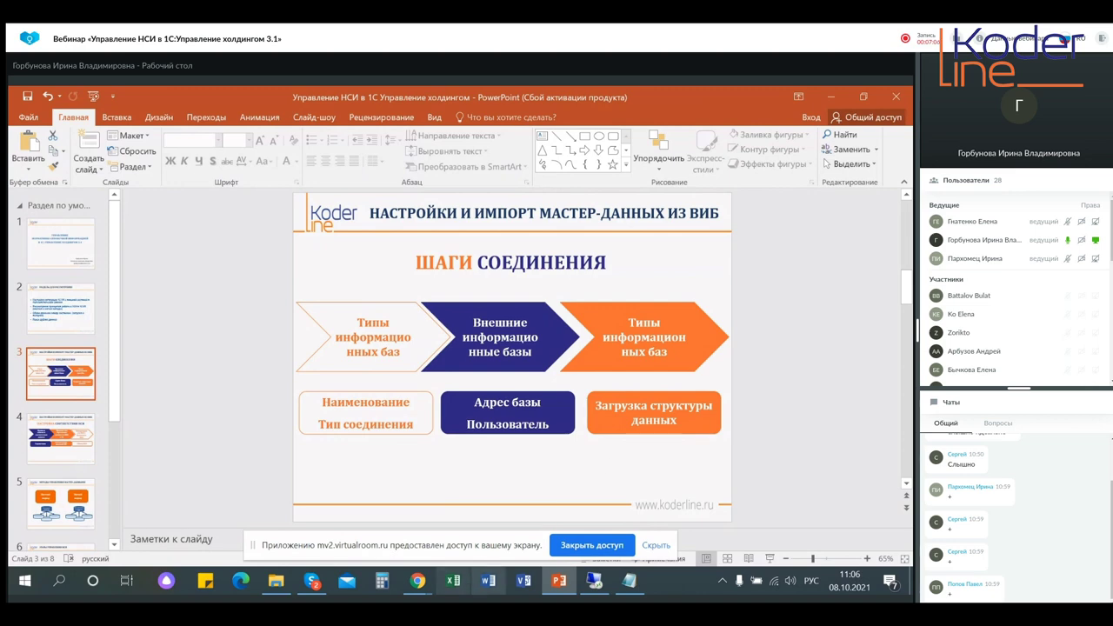
click(594, 580)
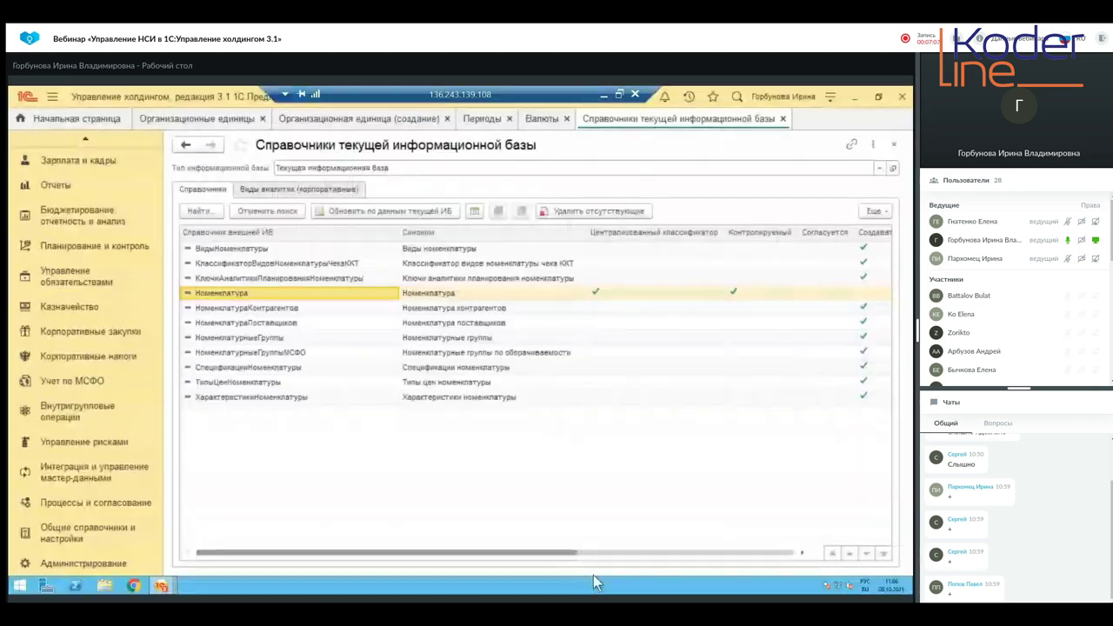
Open the Типы ИБ directory, view the blank form for creating an infobase type, and close it without entering anything
click(73, 540)
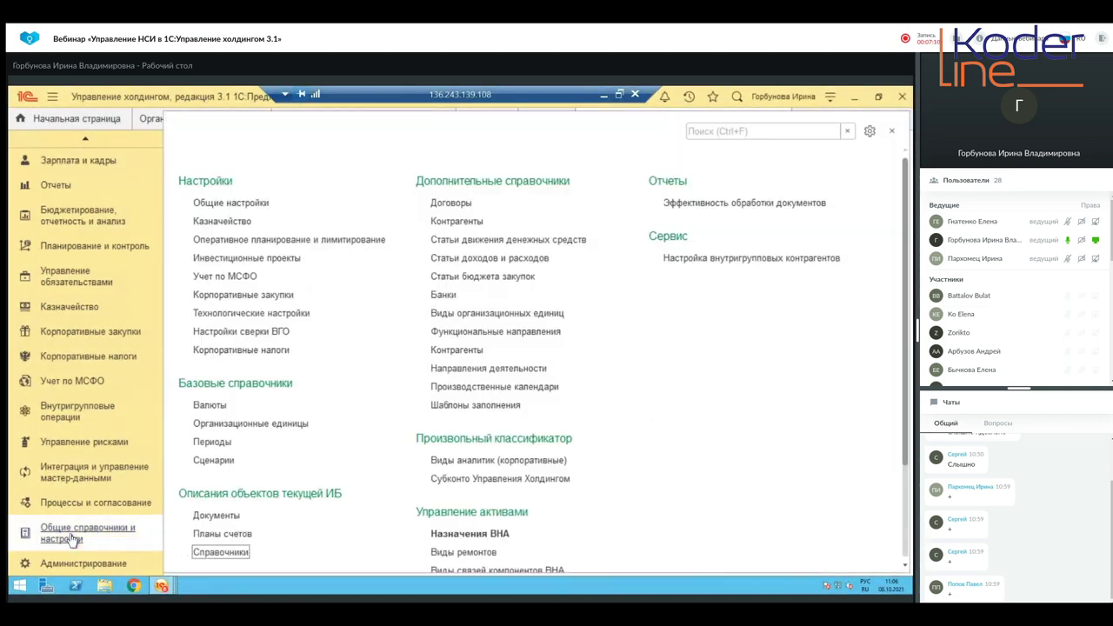
click(68, 474)
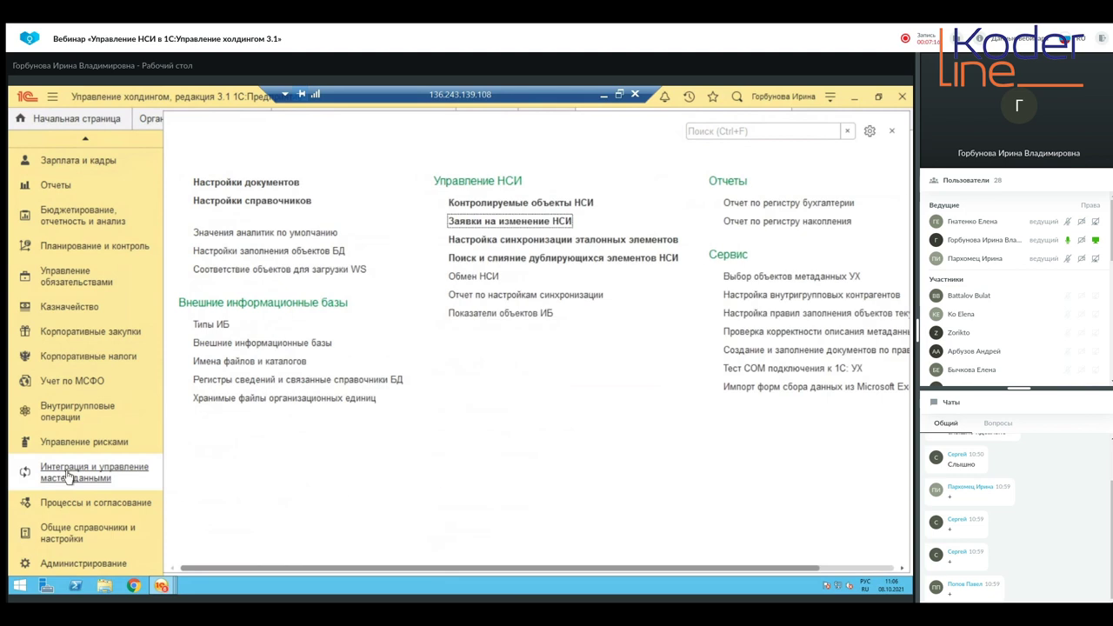
click(205, 328)
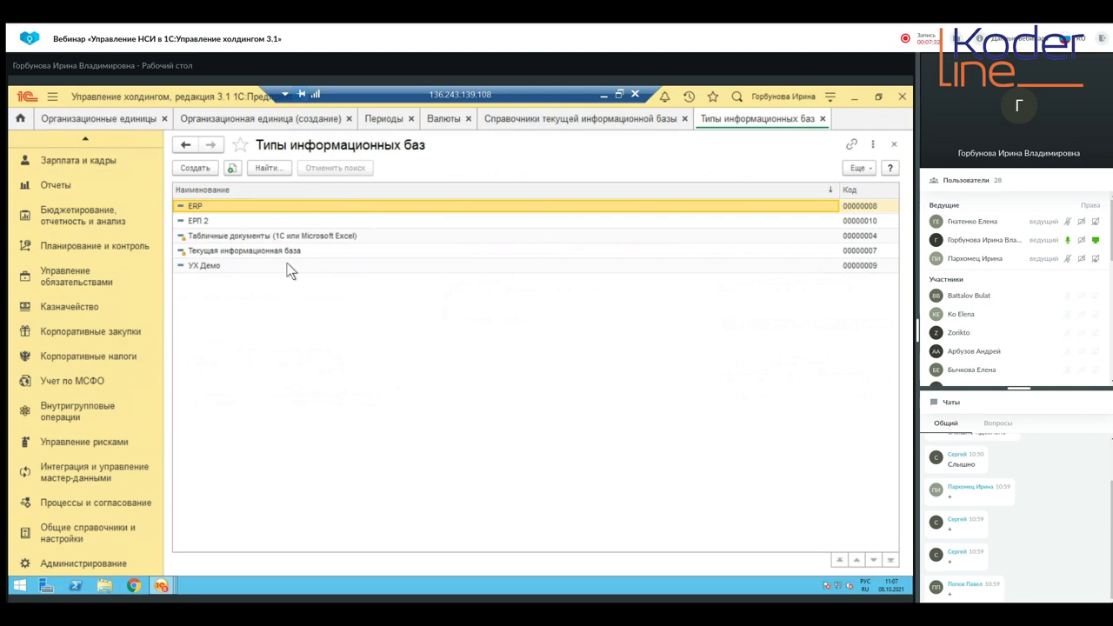
click(195, 168)
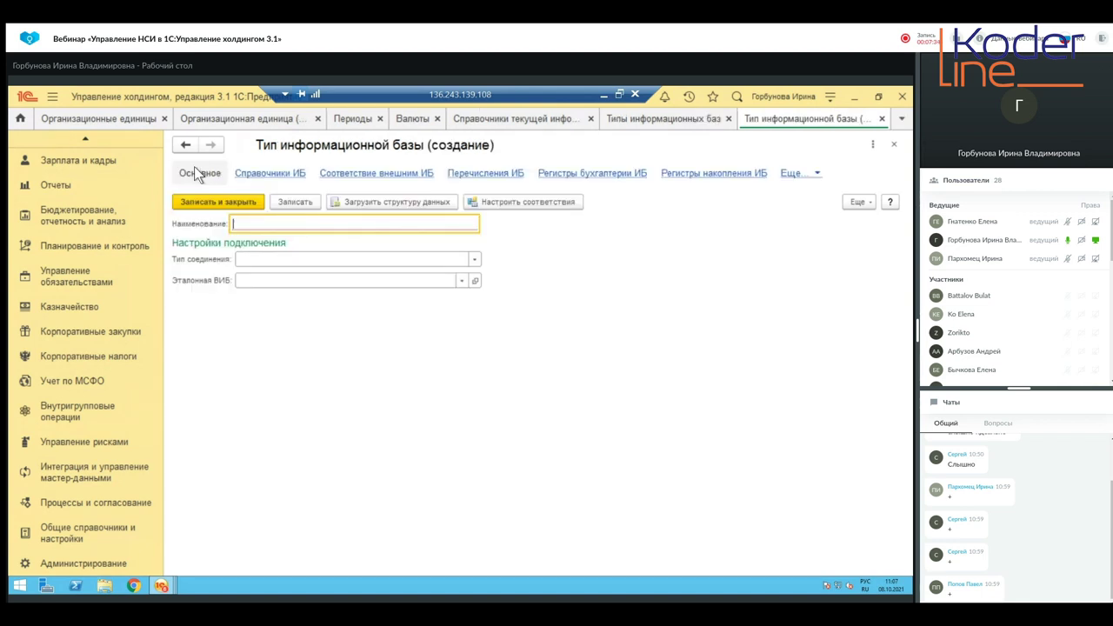
click(893, 144)
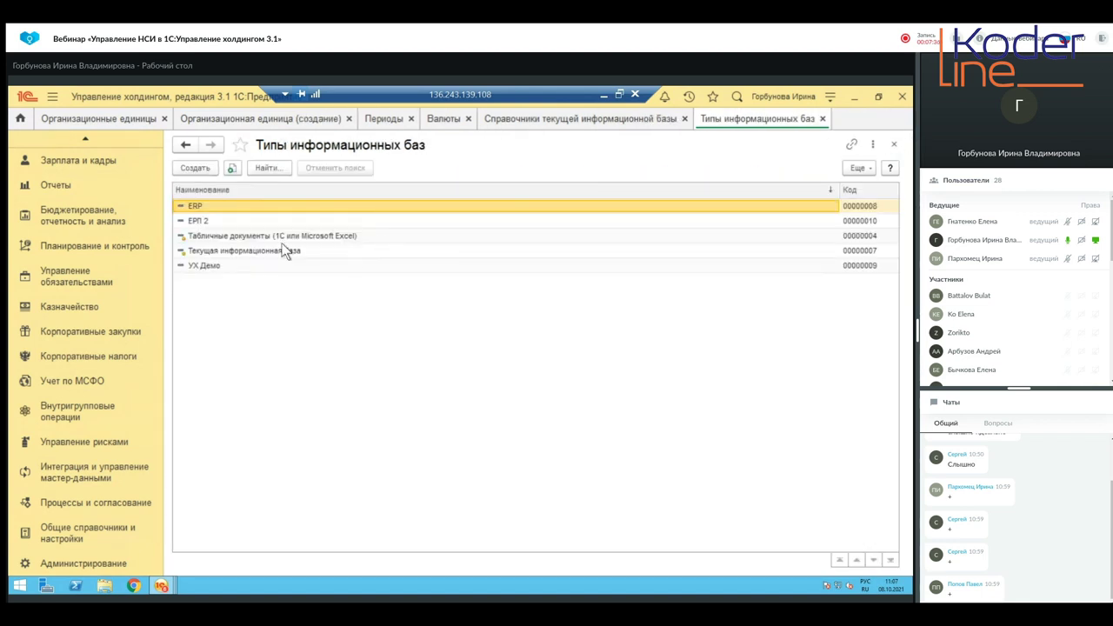
Open the ERP infobase type for editing, view the available connection types without changing the selection, and close the form
right_click(219, 212)
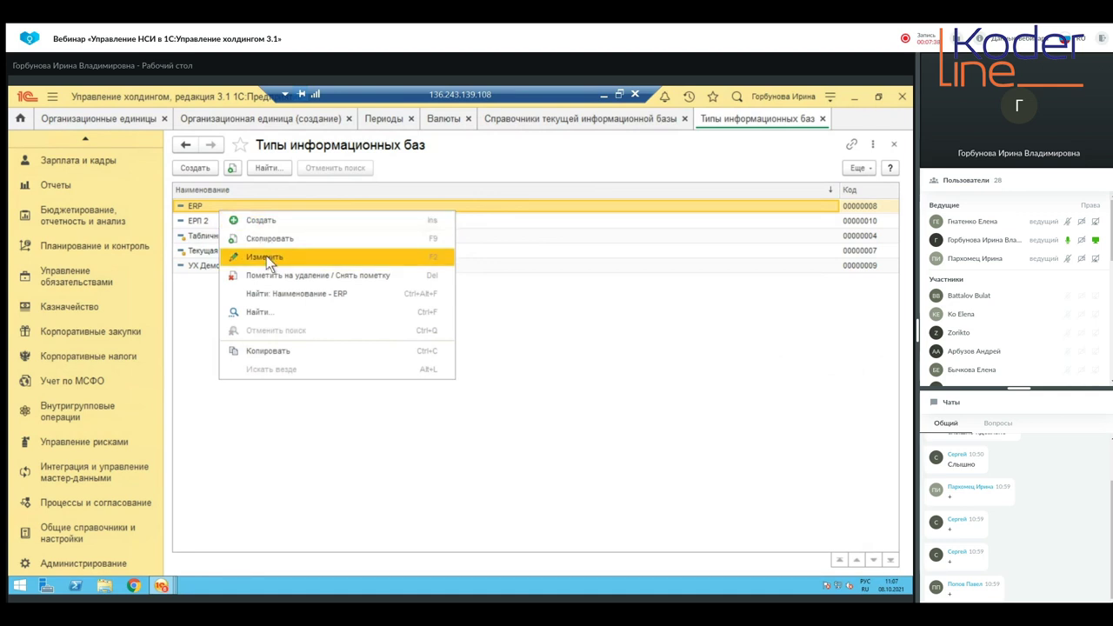
click(266, 254)
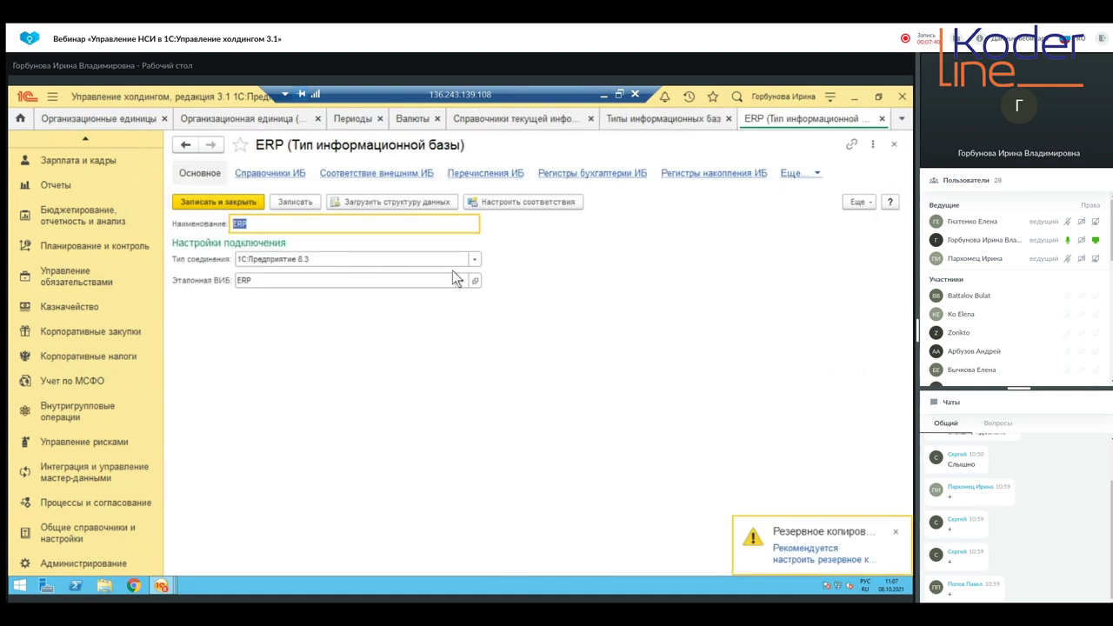
click(474, 261)
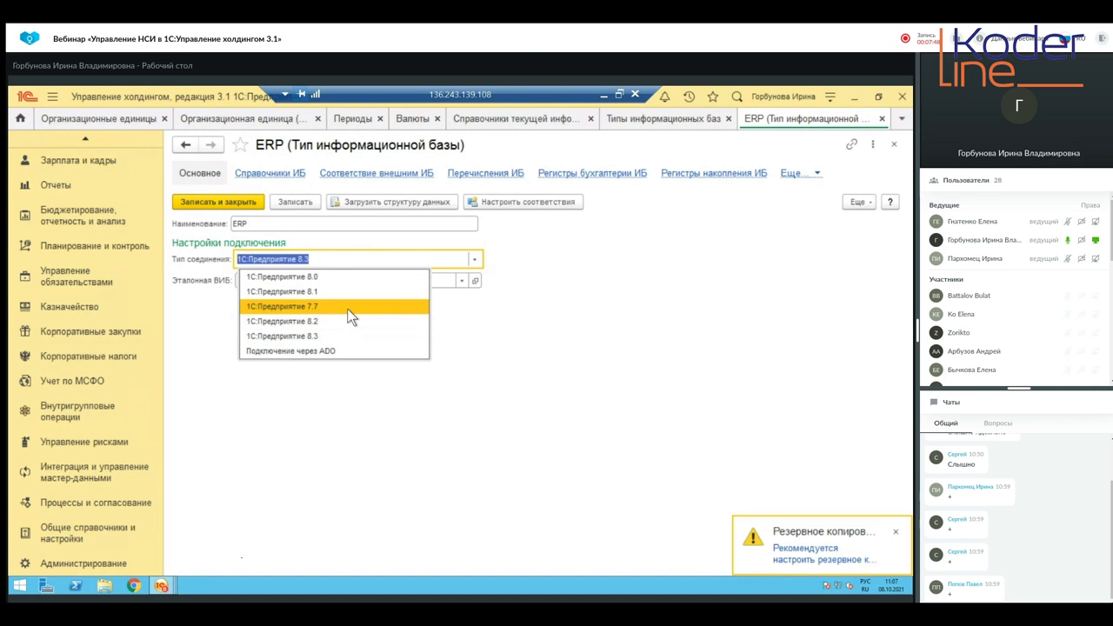
click(503, 239)
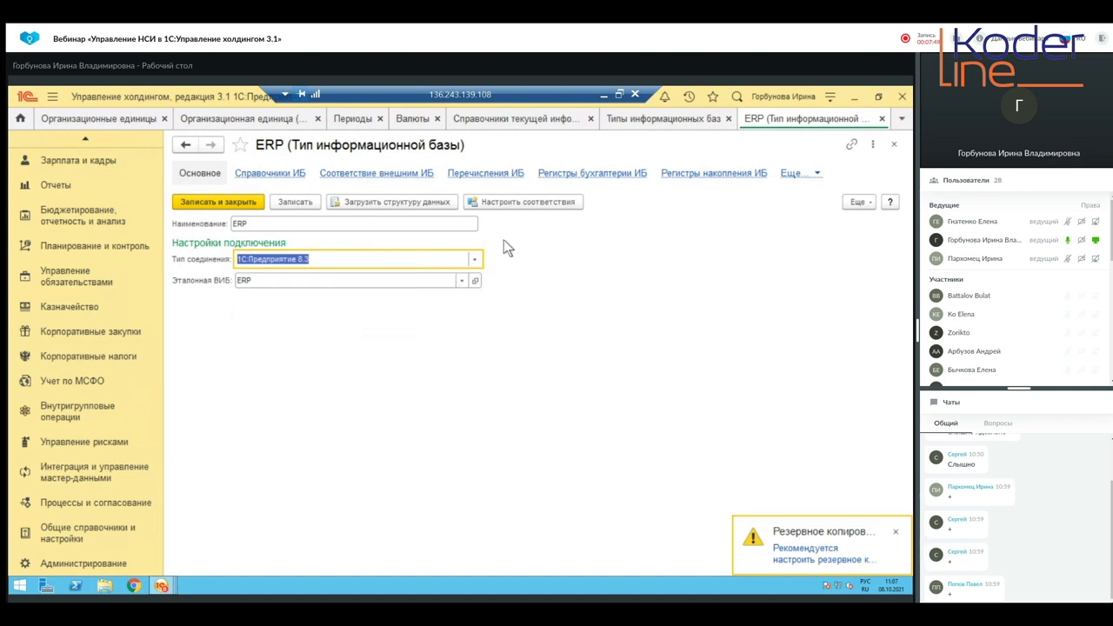
click(881, 119)
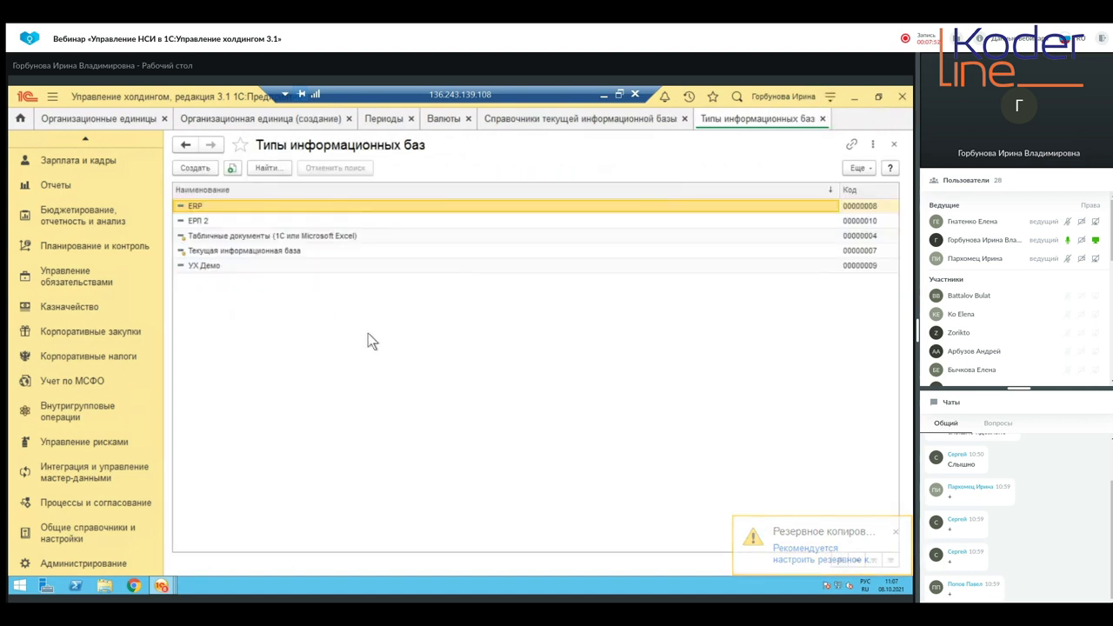
Open the ERP entry in Внешние информационные базы for editing and choose ERP as its external source type
click(77, 478)
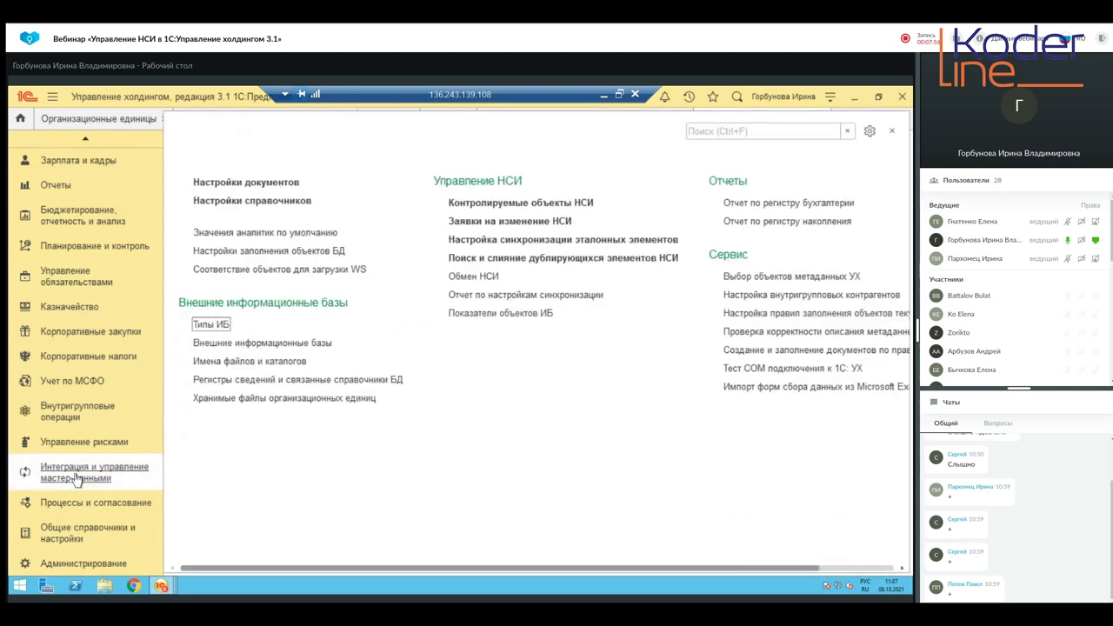
click(240, 345)
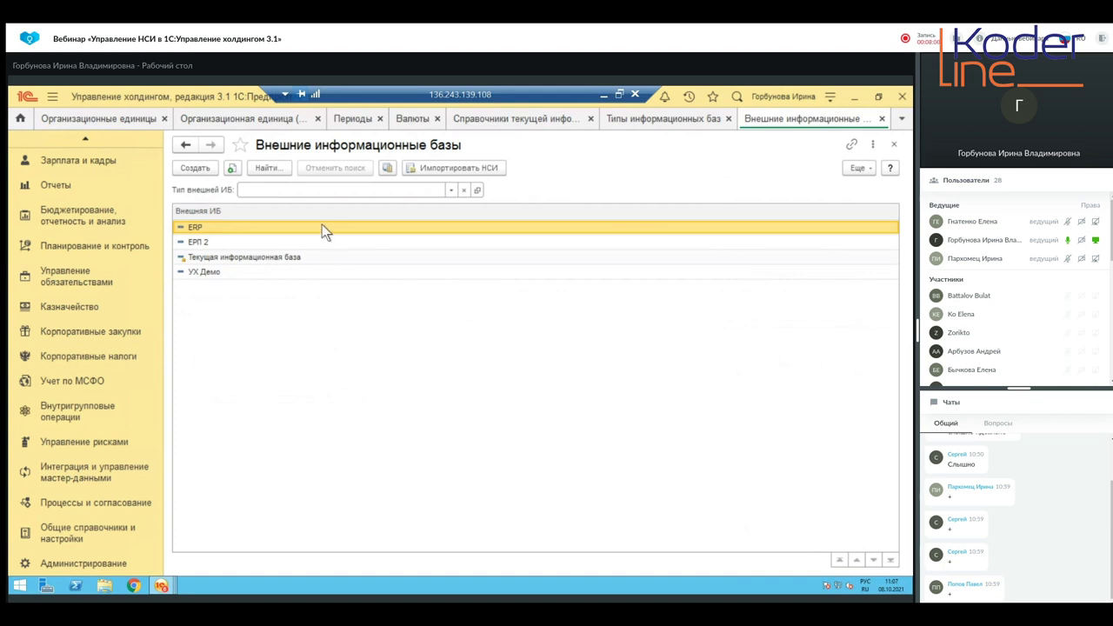
right_click(210, 223)
click(252, 269)
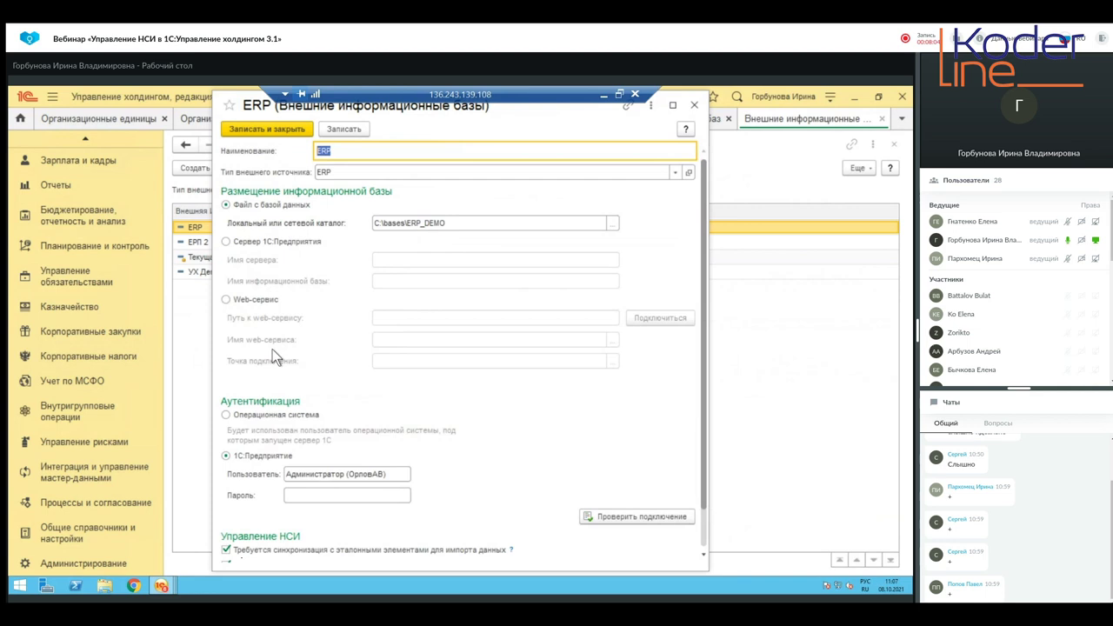
click(674, 175)
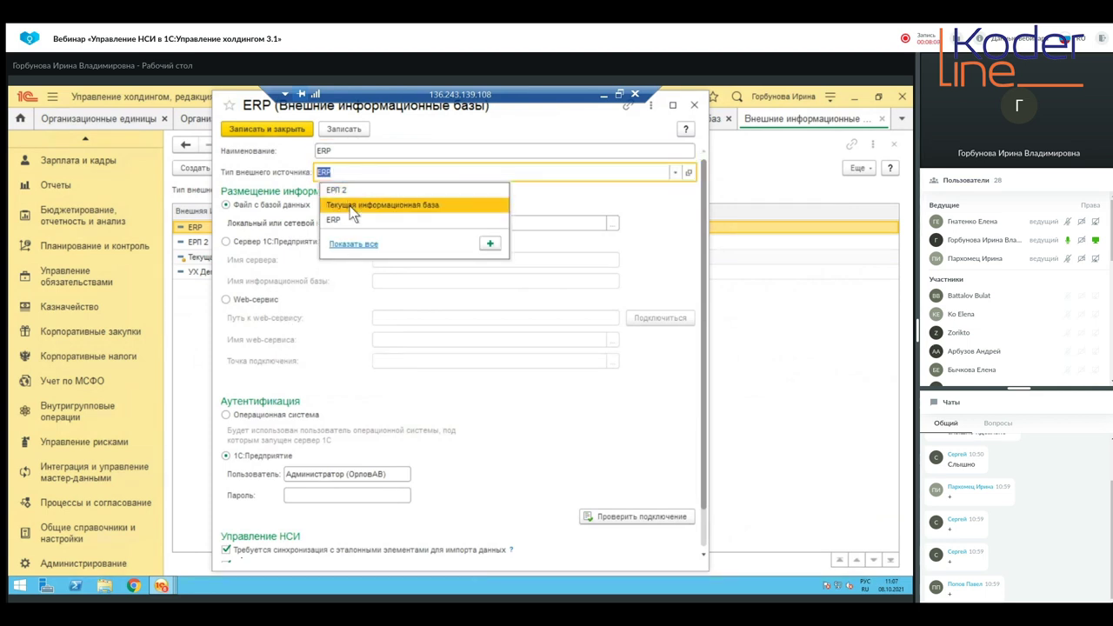
click(345, 219)
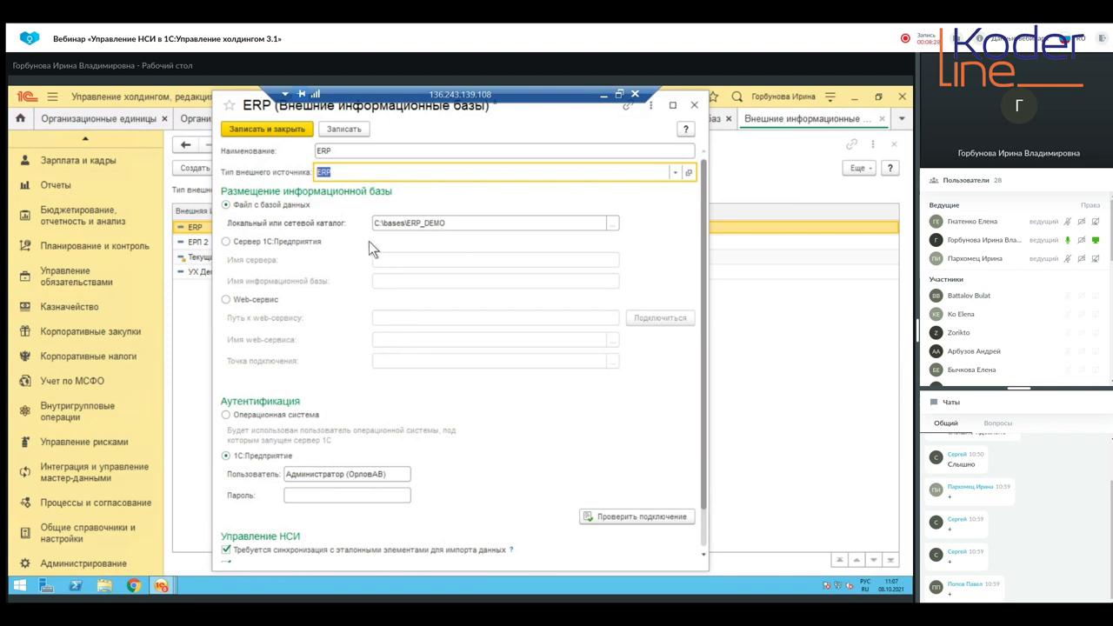
Browse the ERP_DEMO database folder, view the Сервер 1С:Предприятия and Web-сервис placement options, and restore Файл с базой данных
click(612, 223)
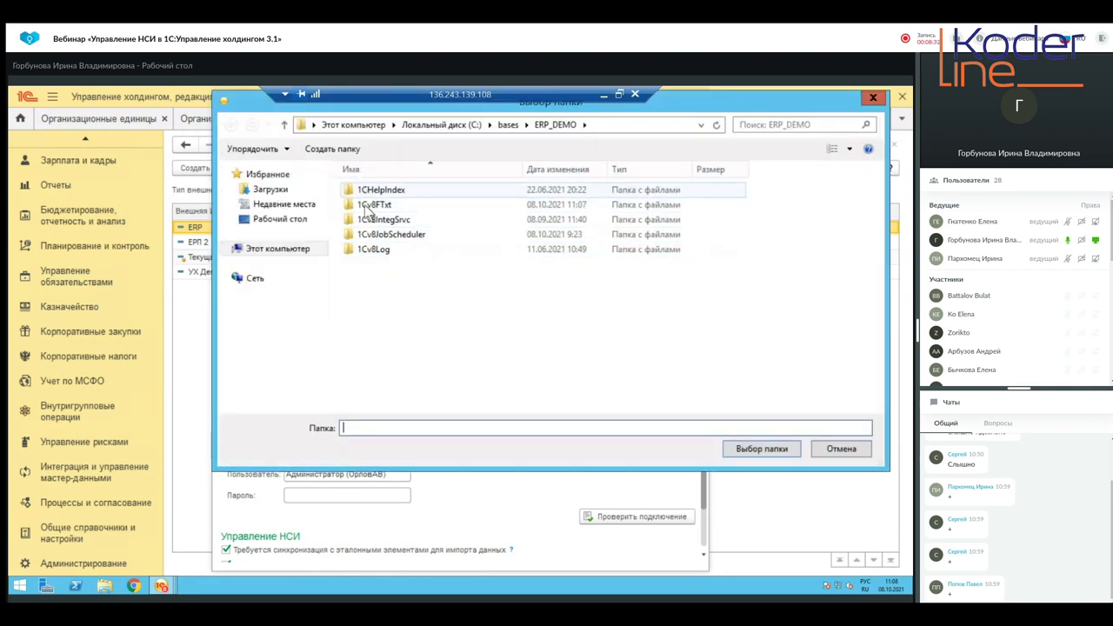
key(Return)
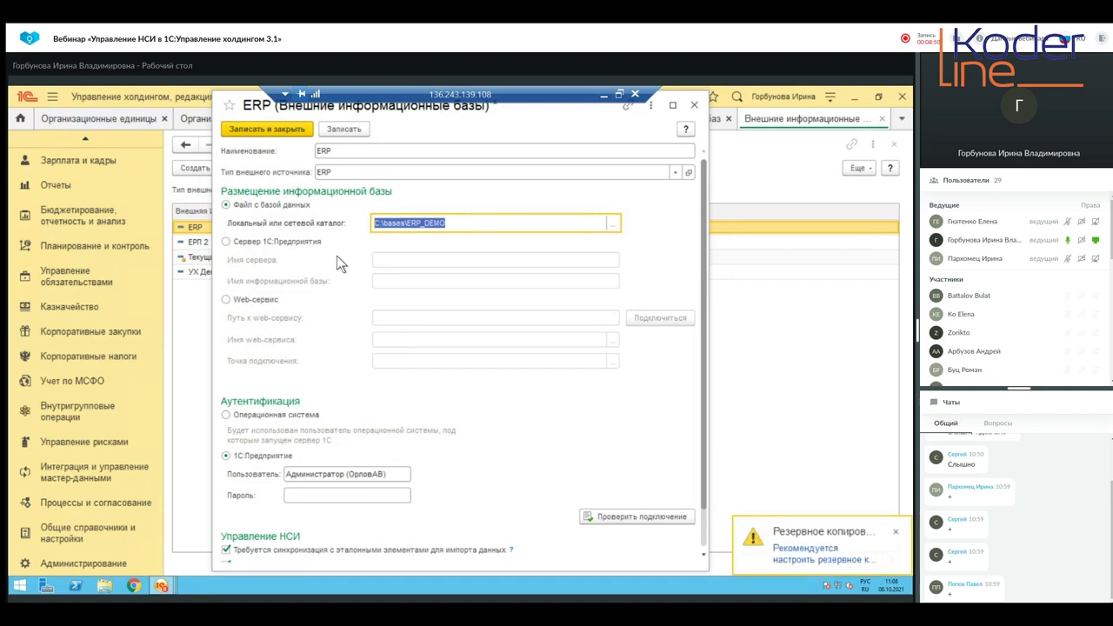
click(226, 242)
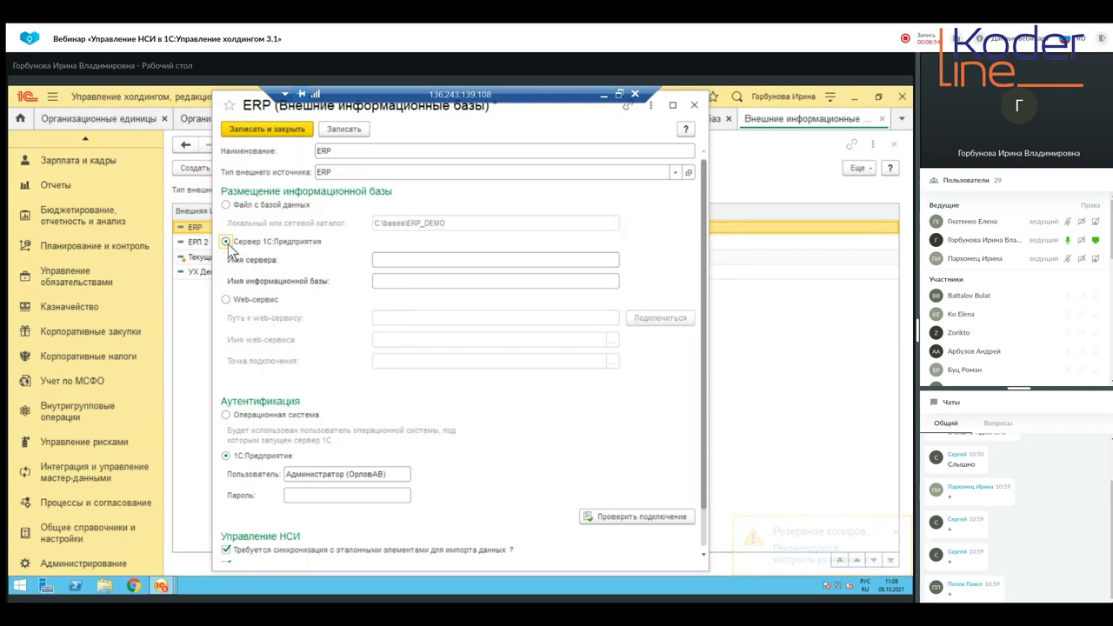
click(225, 301)
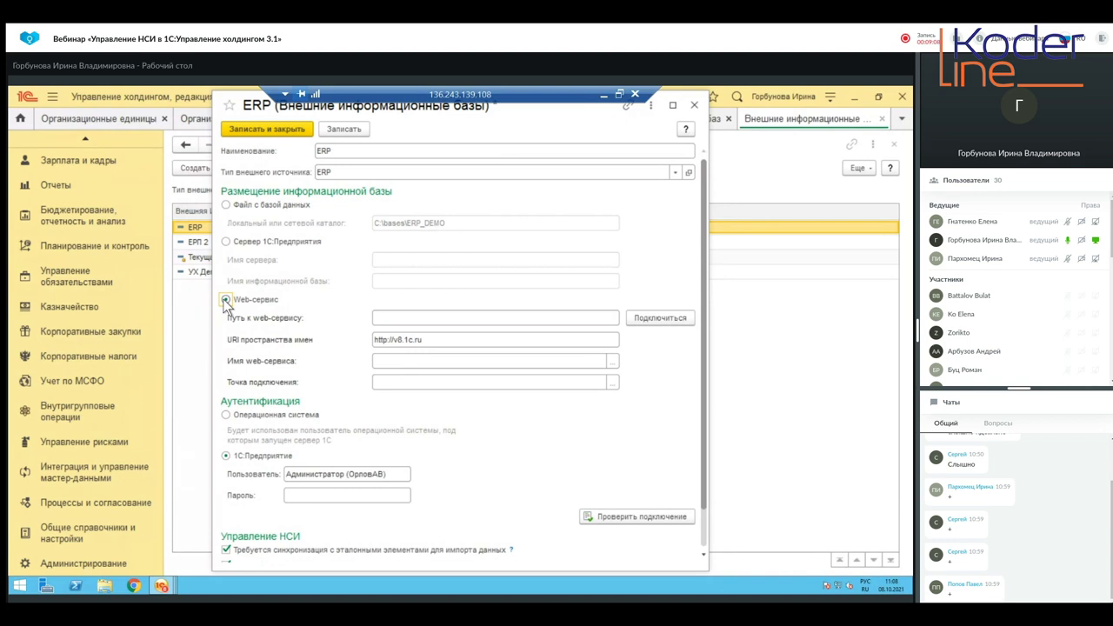
click(226, 300)
click(226, 205)
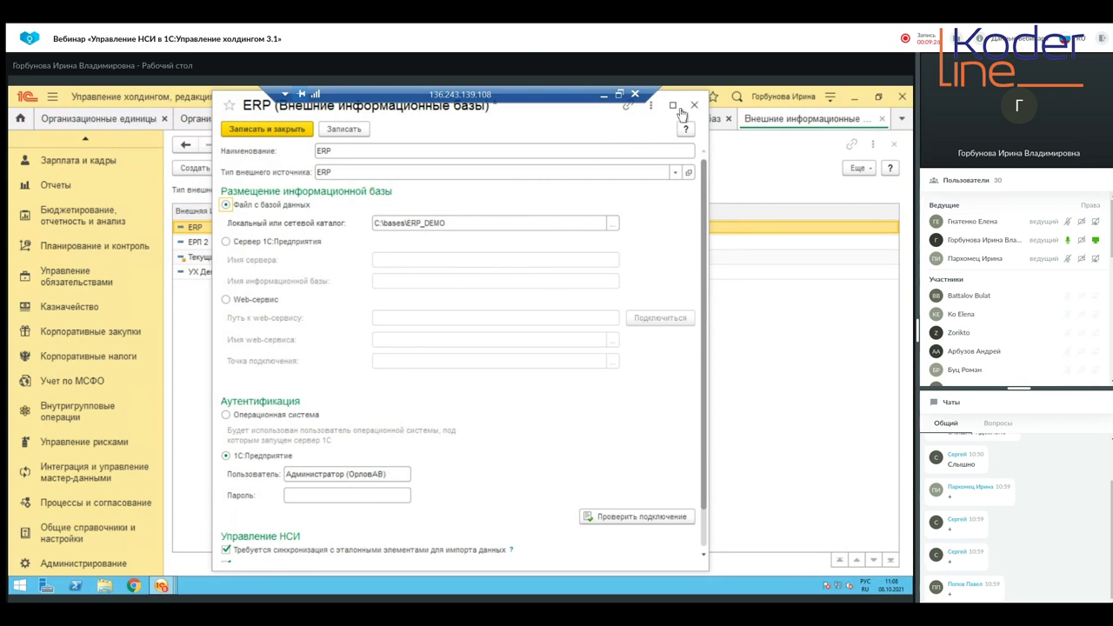
Switch to the 1C:ERP demonstration database window on its start page
click(161, 585)
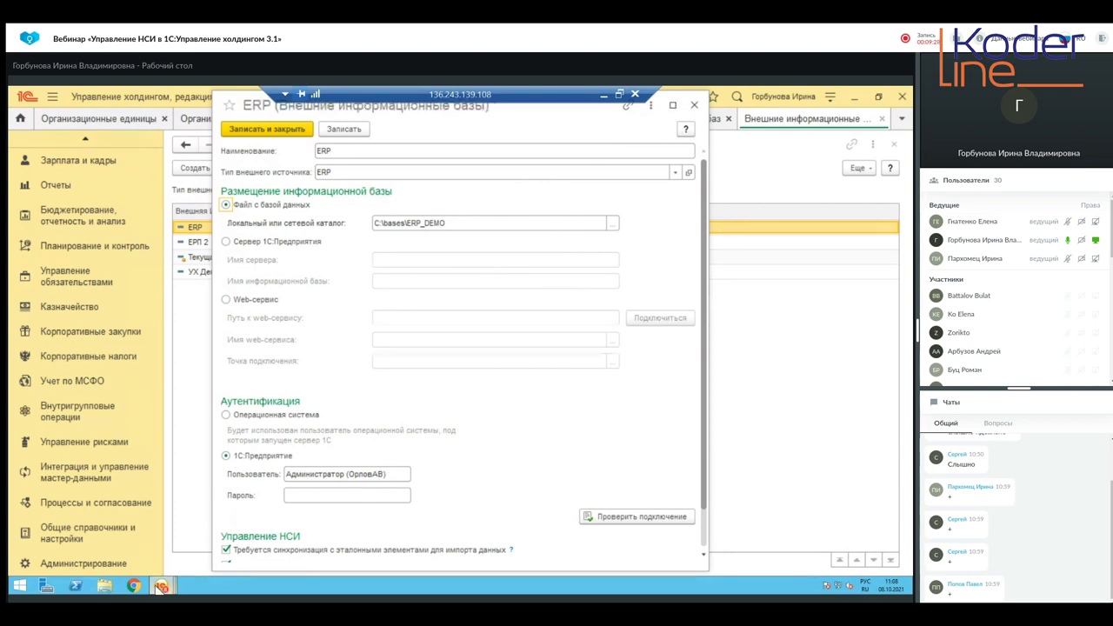
click(283, 532)
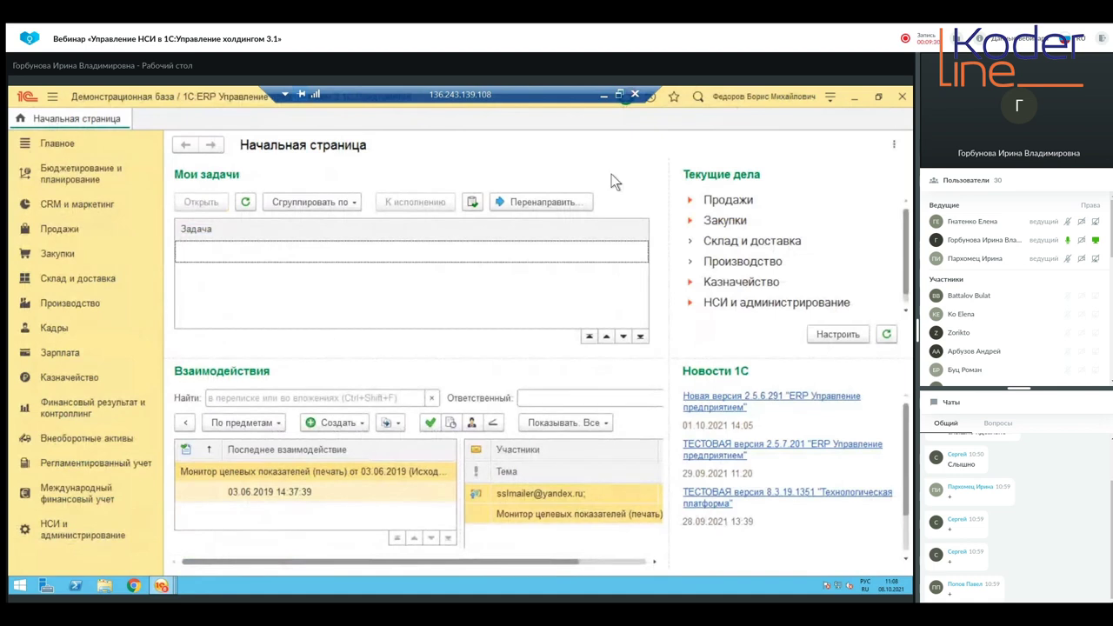
View the database folder and user in the ERP program information, and exit the ERP demonstration database
click(829, 99)
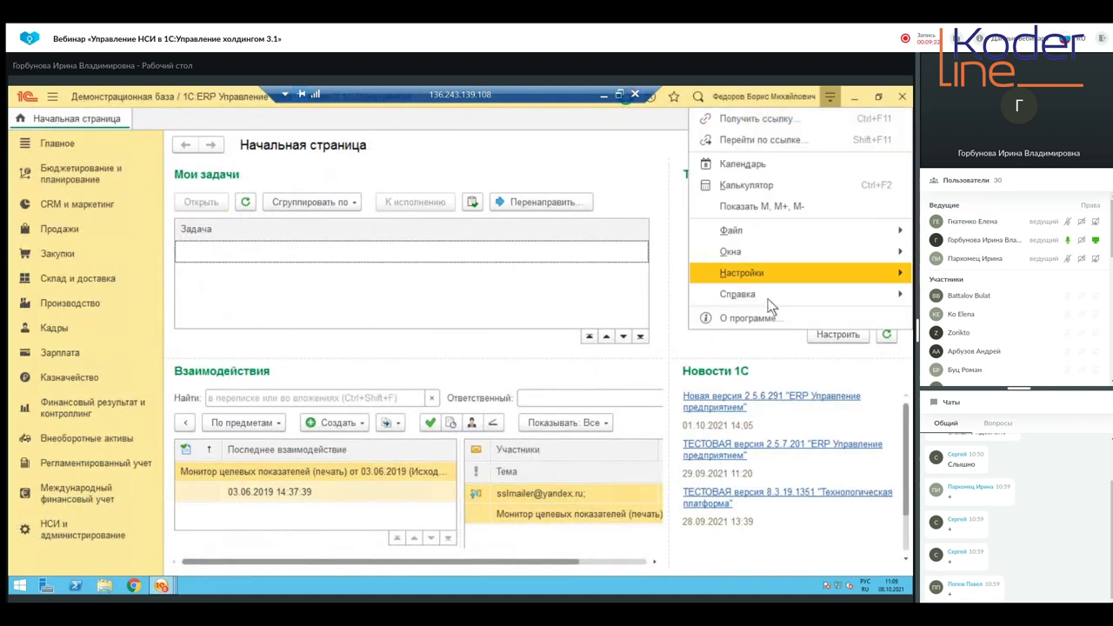
click(763, 322)
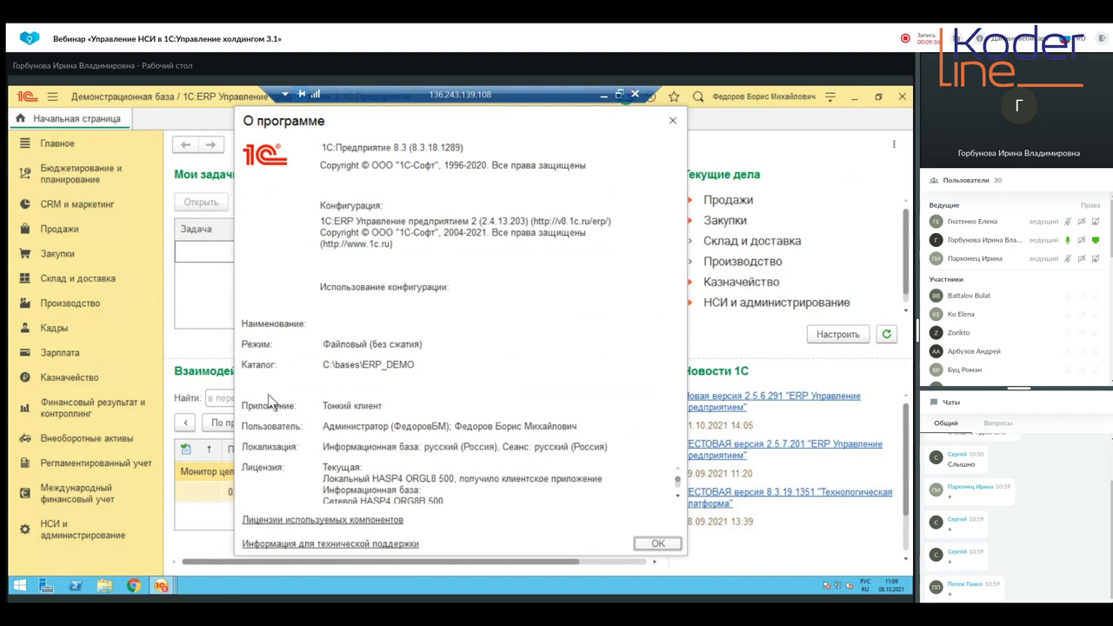
drag(325, 426, 584, 425)
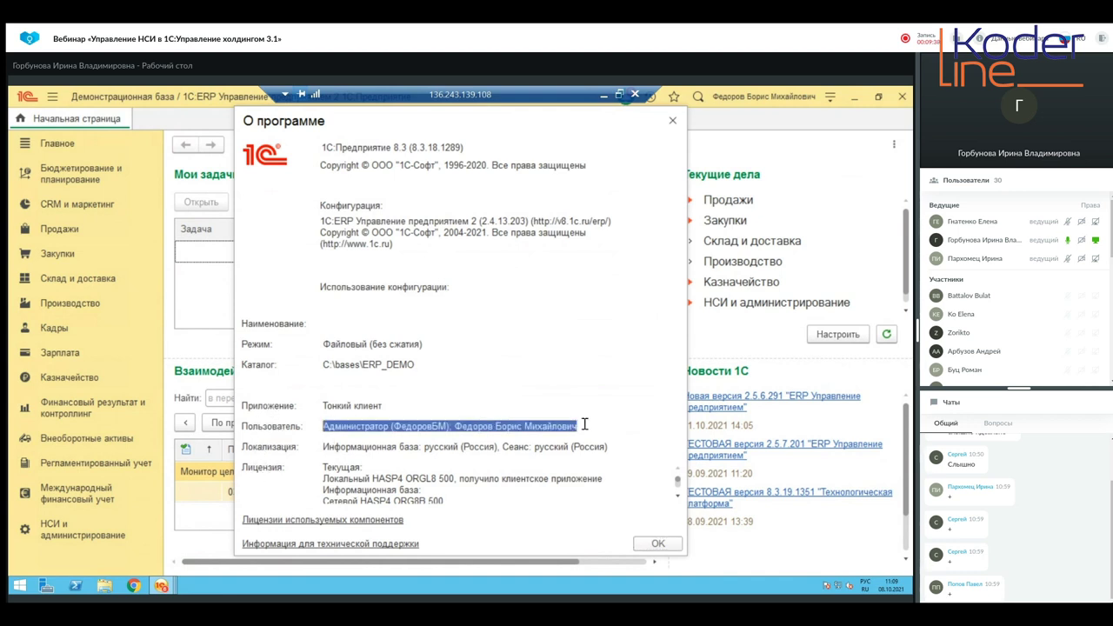
click(672, 121)
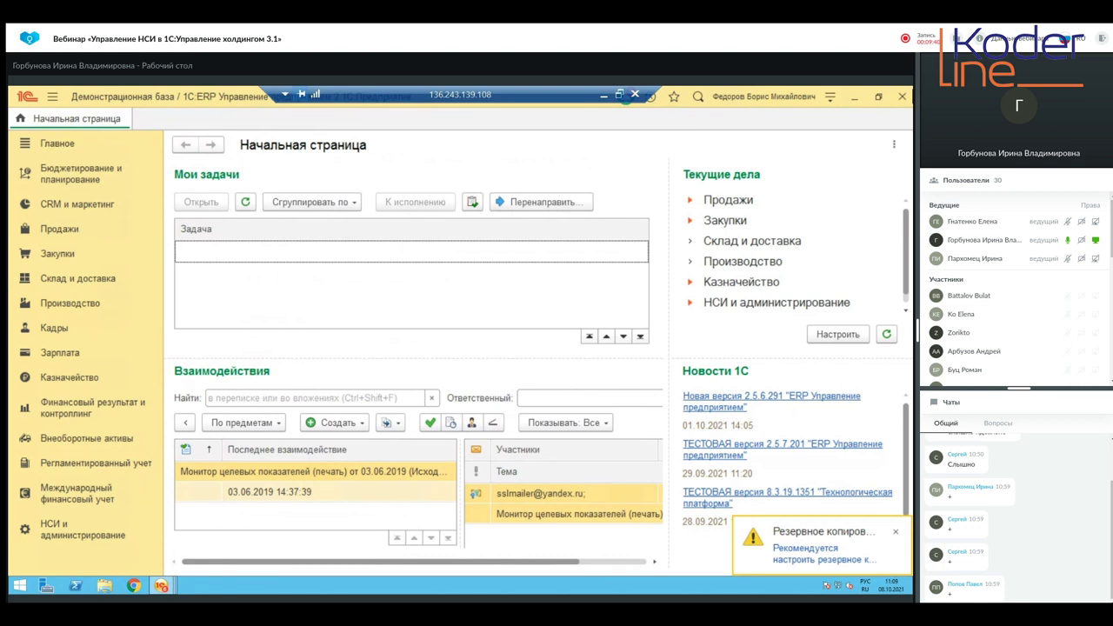
click(901, 97)
click(429, 371)
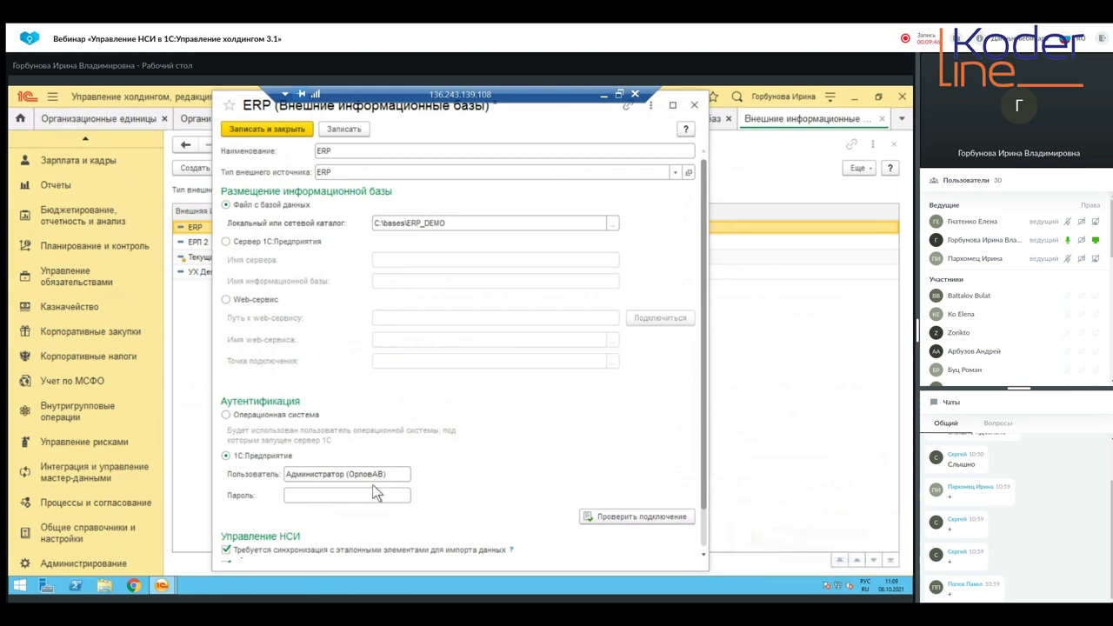
Review the authentication and Управление НСИ settings of the ERP external infobase, and close its form without saving changes
scroll(412, 449, down, 1)
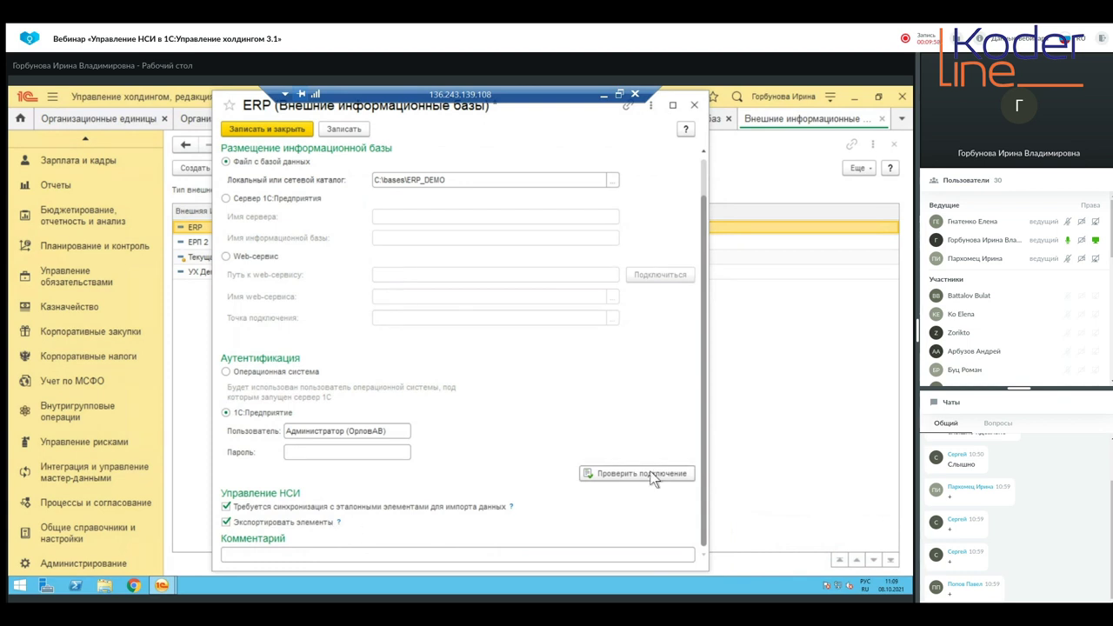
click(695, 106)
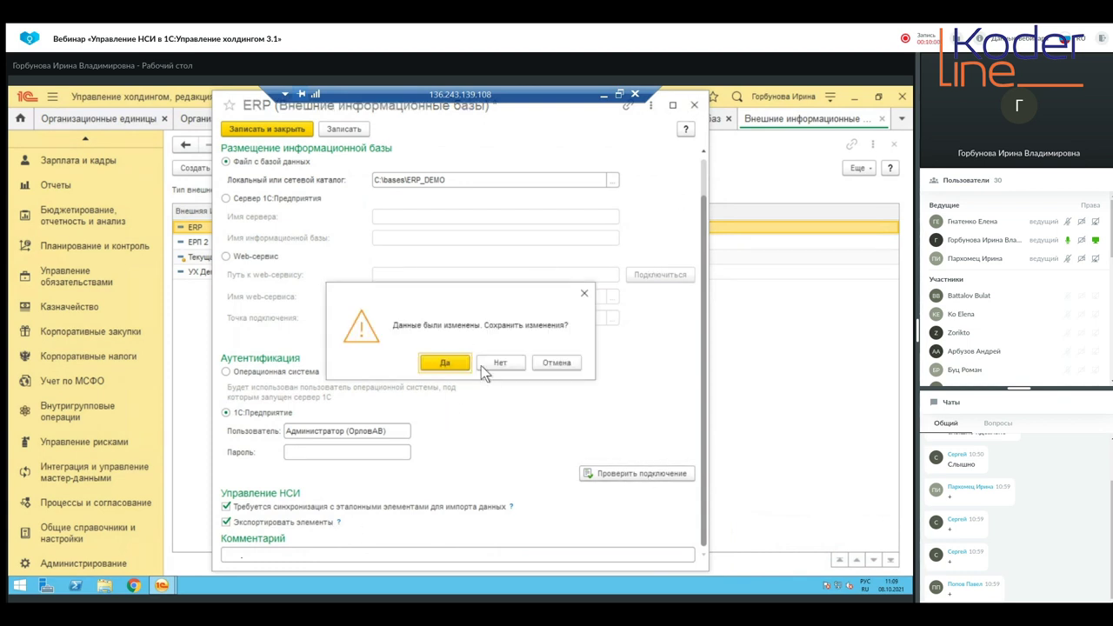
click(496, 363)
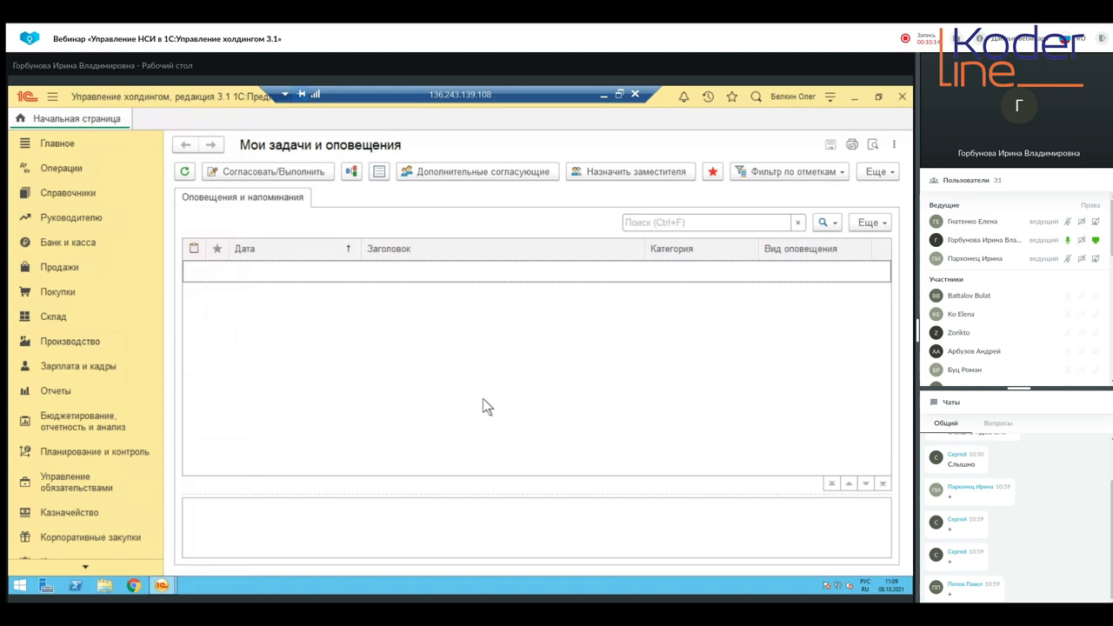
Switch to the PowerPoint presentation, show slide 4 on НСИ mapping setup, and return to the remote 1C:Управление холдингом session
click(604, 93)
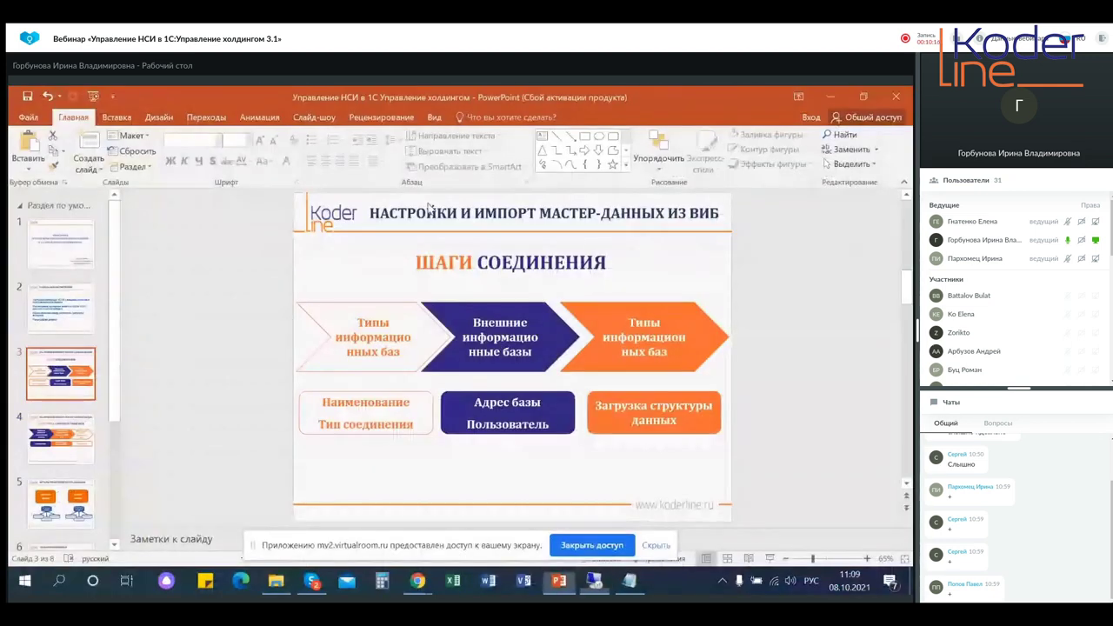
click(66, 448)
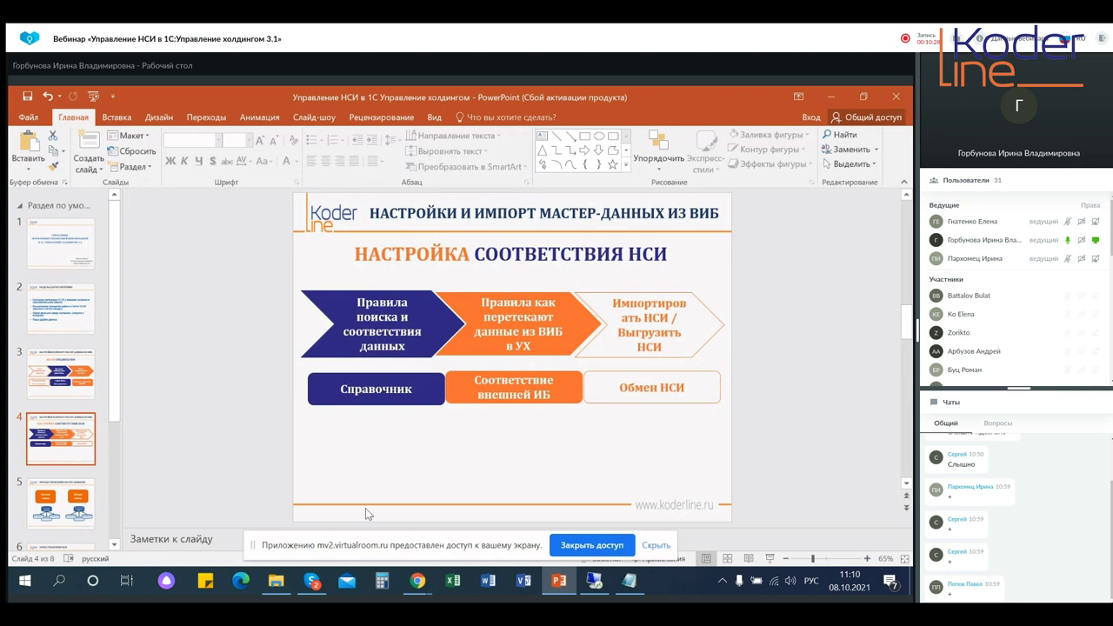
click(586, 579)
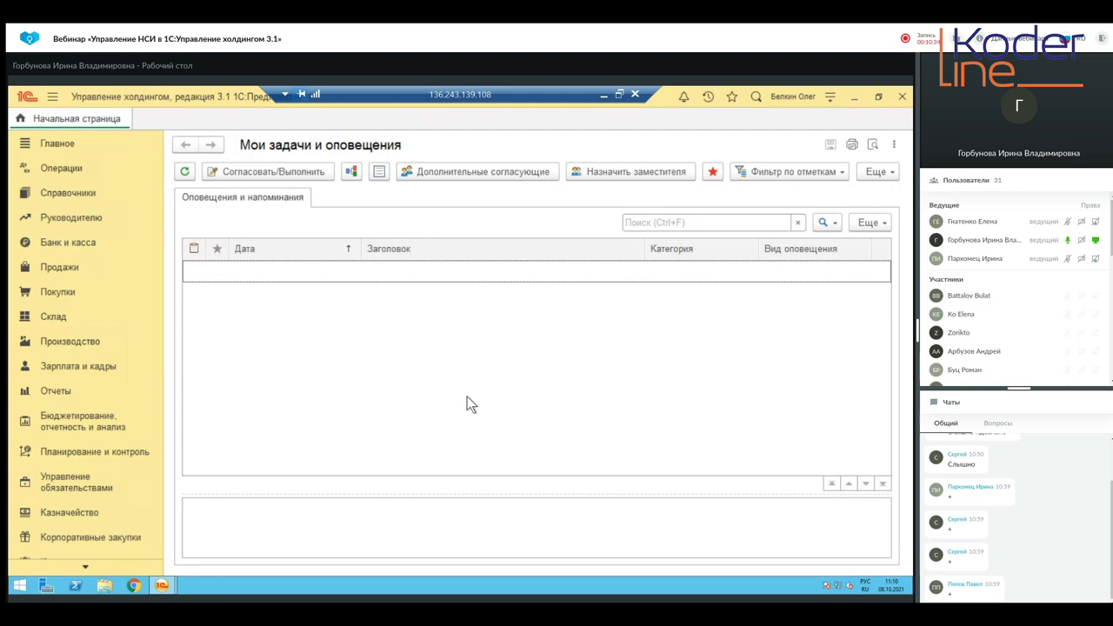
Open Общие настройки under the common directories and settings, check the Использовать механизмы управления НСИ option, and close the form
scroll(87, 492, down, 2)
scroll(87, 492, down, 5)
click(103, 537)
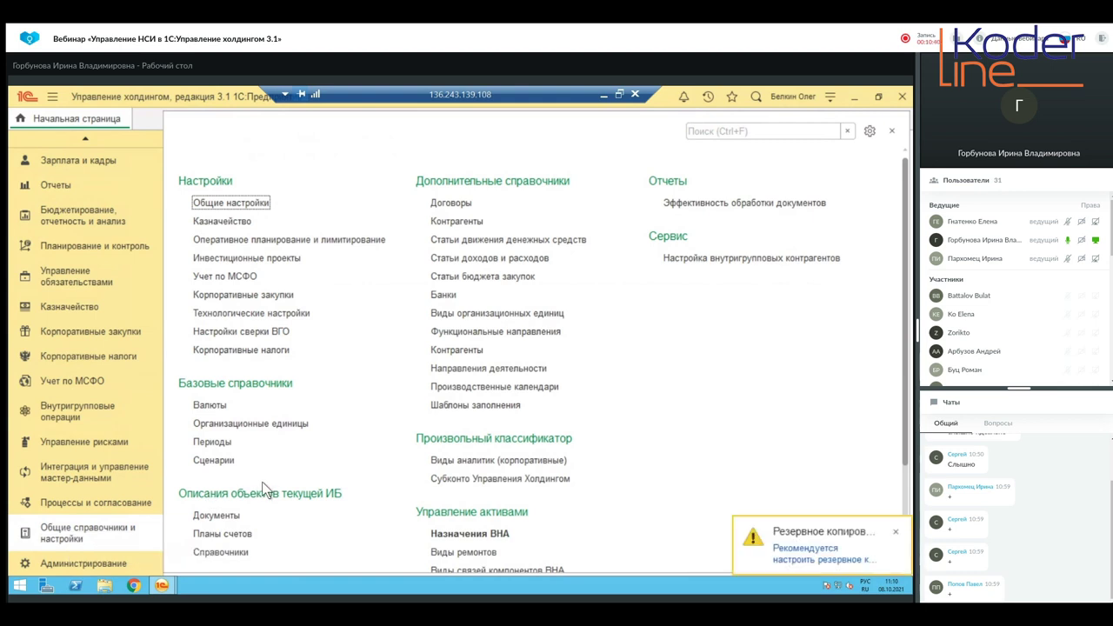
scroll(250, 384, down, 1)
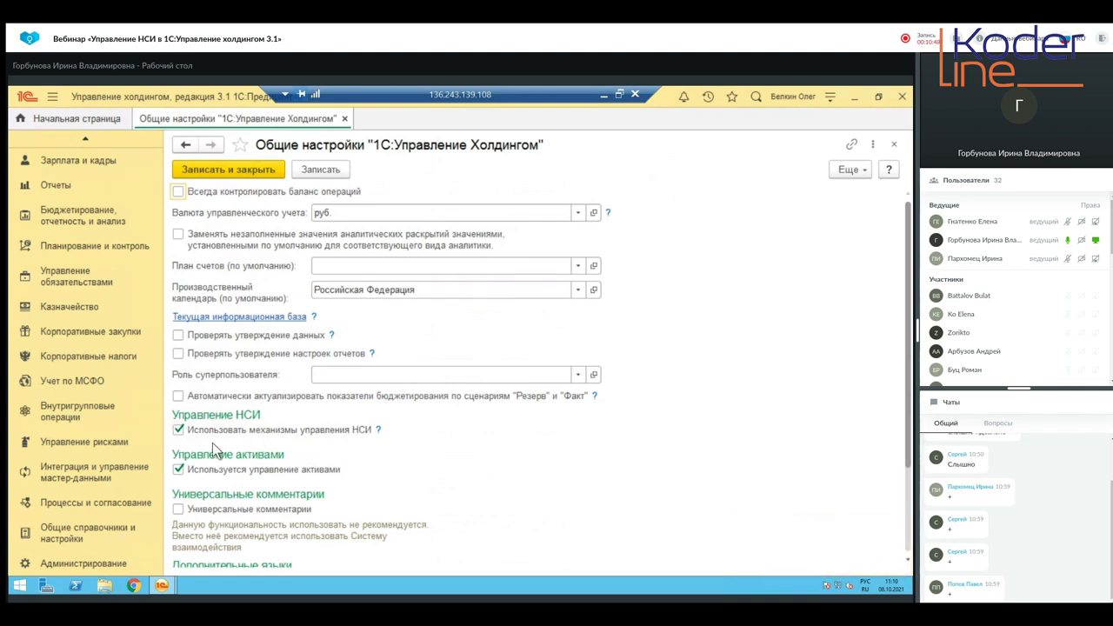
click(345, 118)
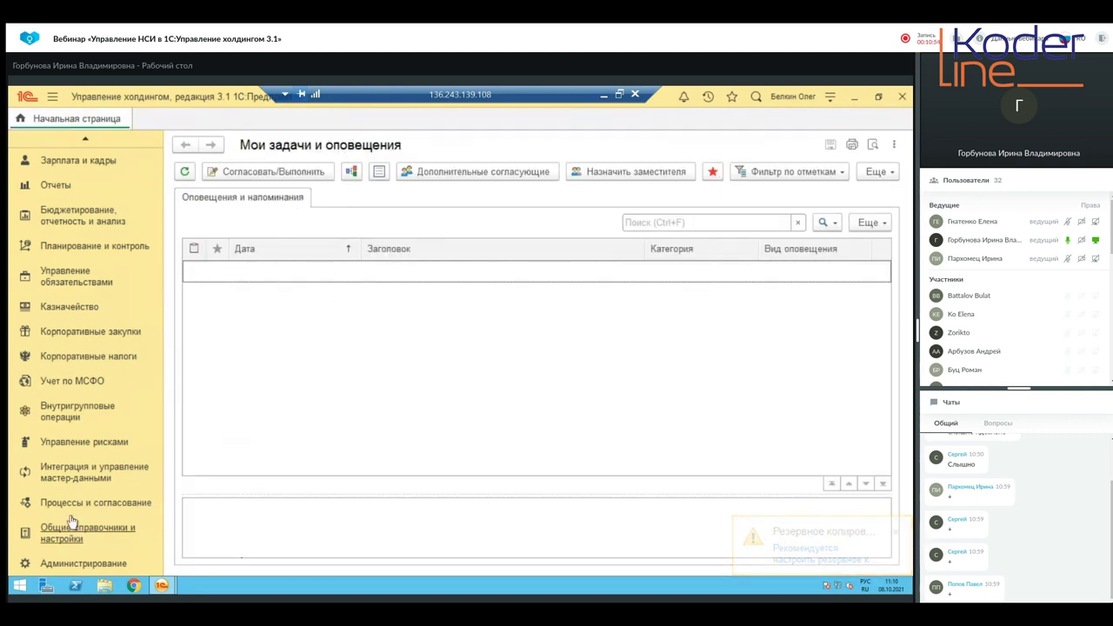
Review the ERP entry in Типы информационных баз and the blank form for a new type, closing both without changes
click(65, 474)
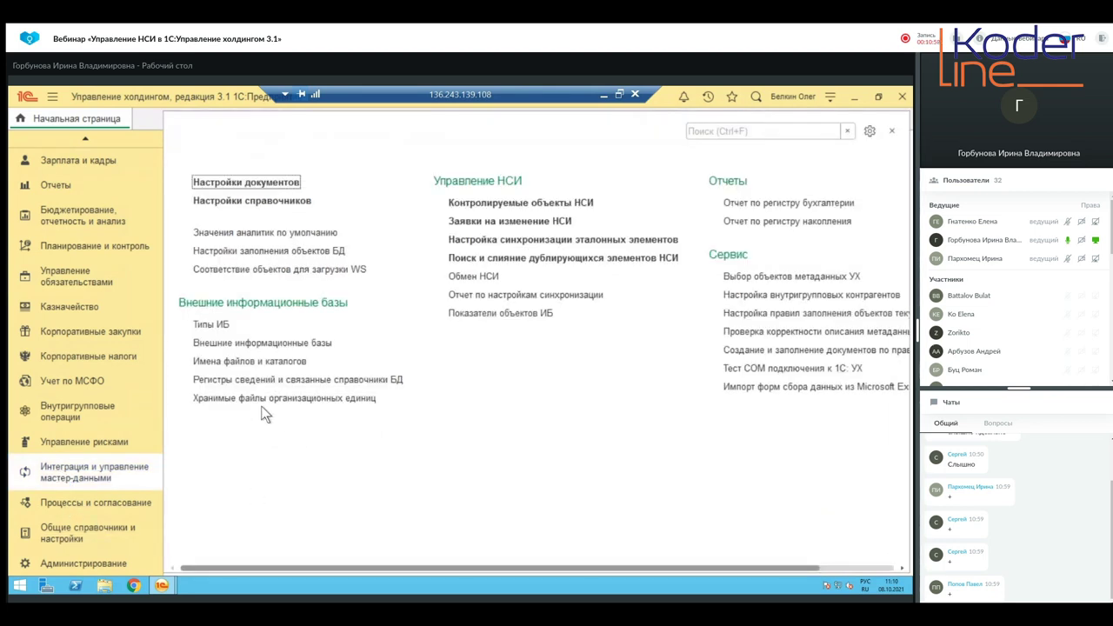
click(206, 325)
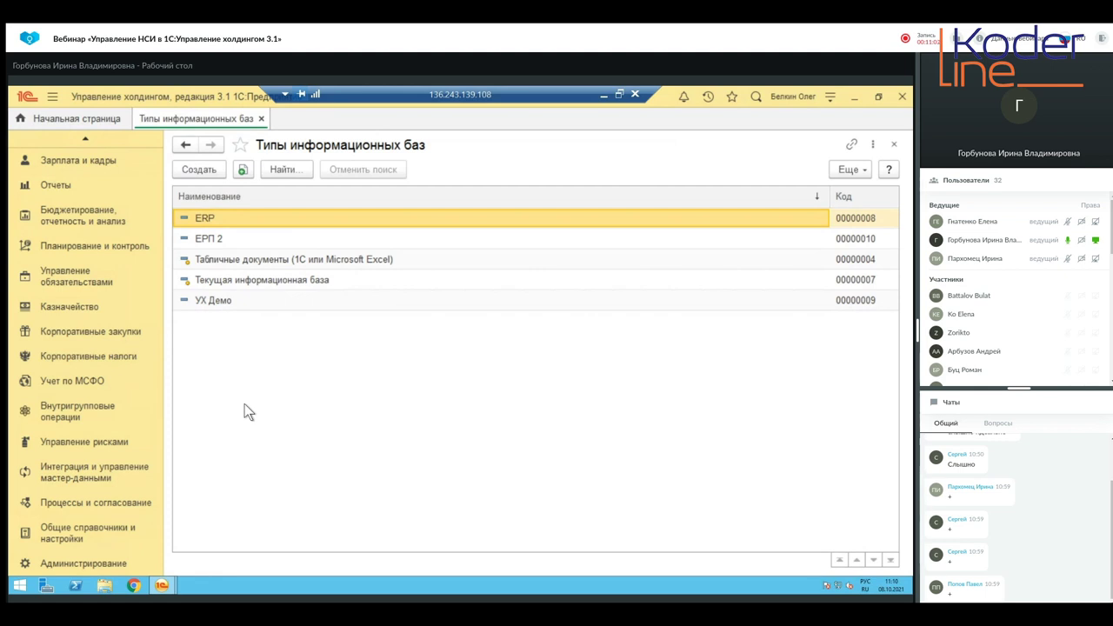
double_click(217, 219)
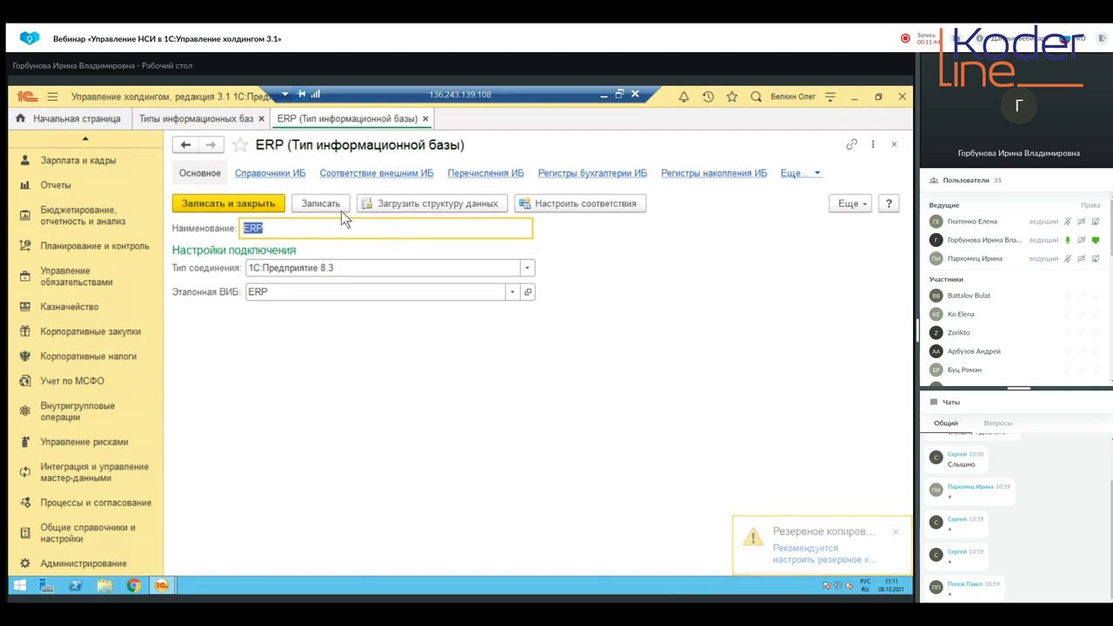
click(893, 143)
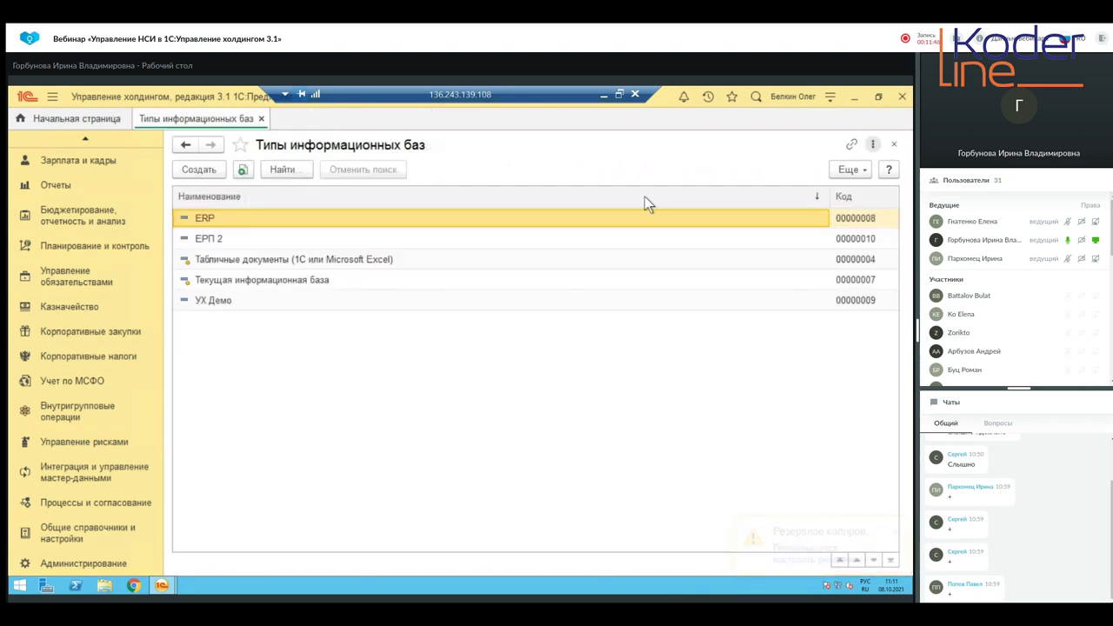
click(200, 171)
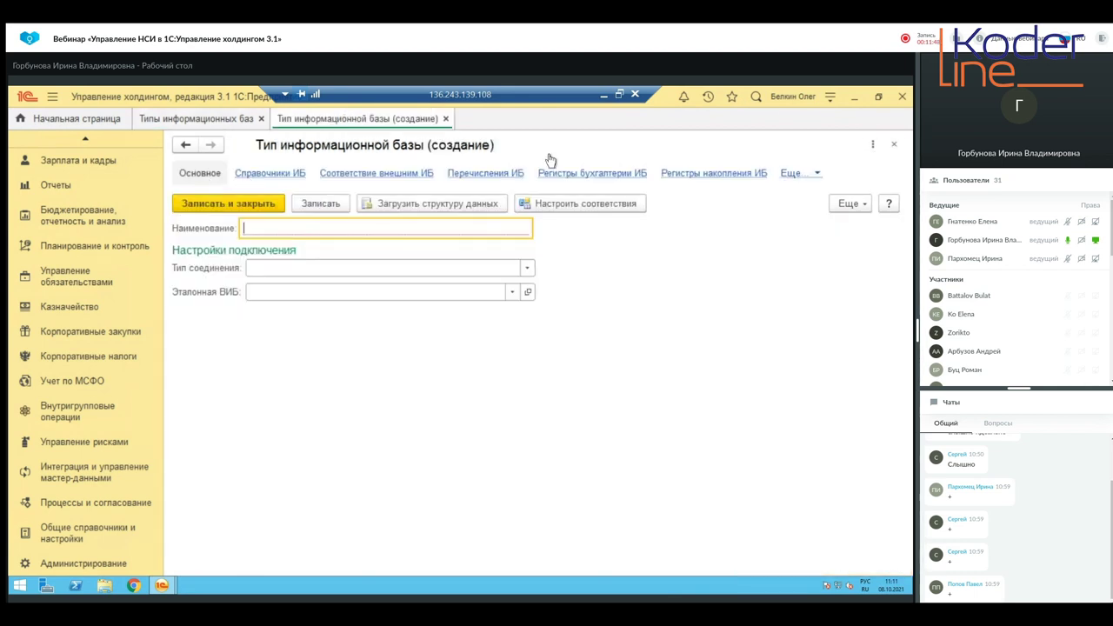
click(893, 146)
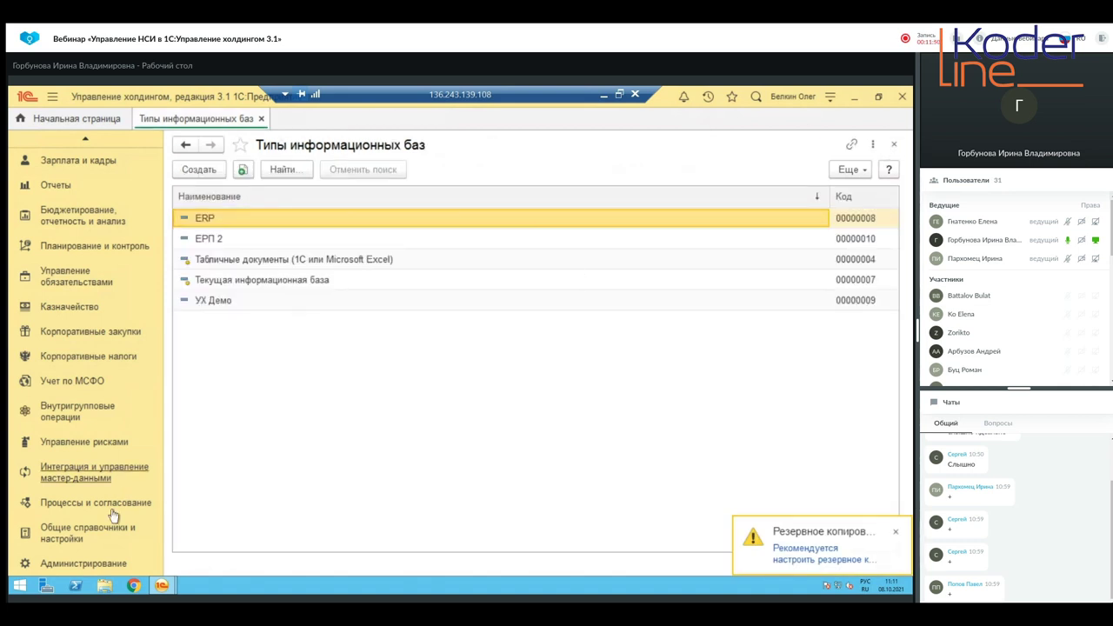
Open the ERP entry in Внешние информационные базы to review its connection settings, and close it without changes
click(47, 472)
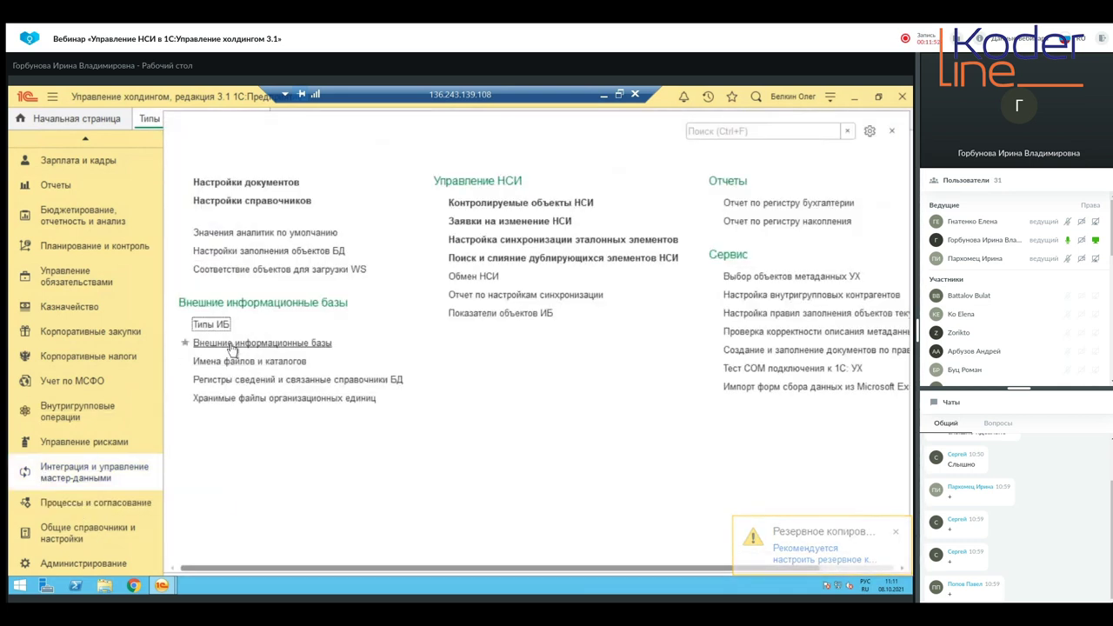
click(198, 343)
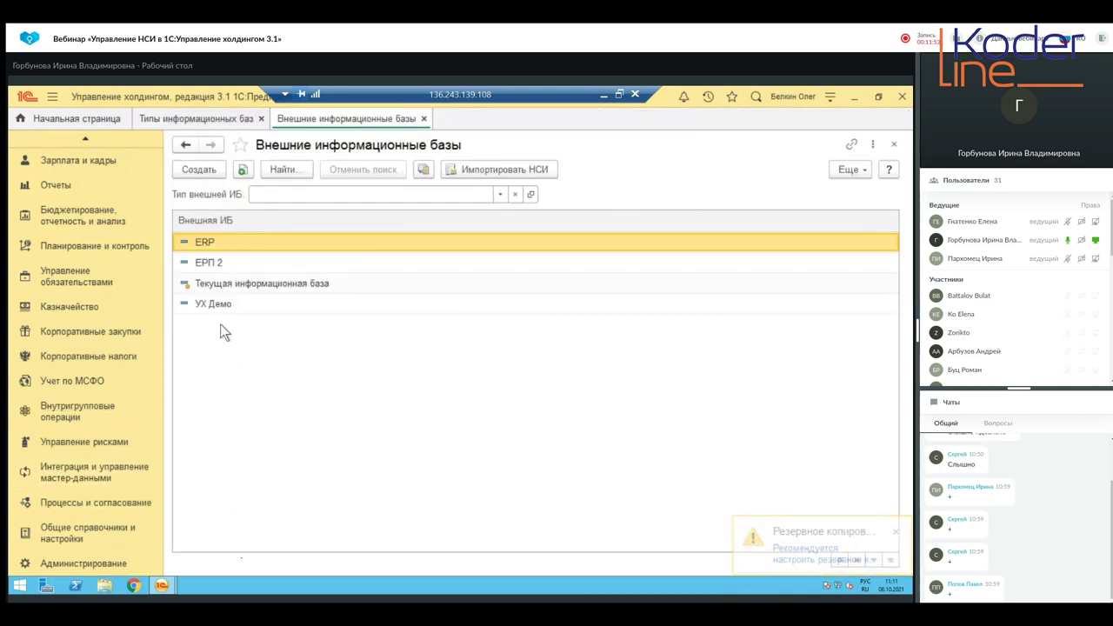
double_click(218, 239)
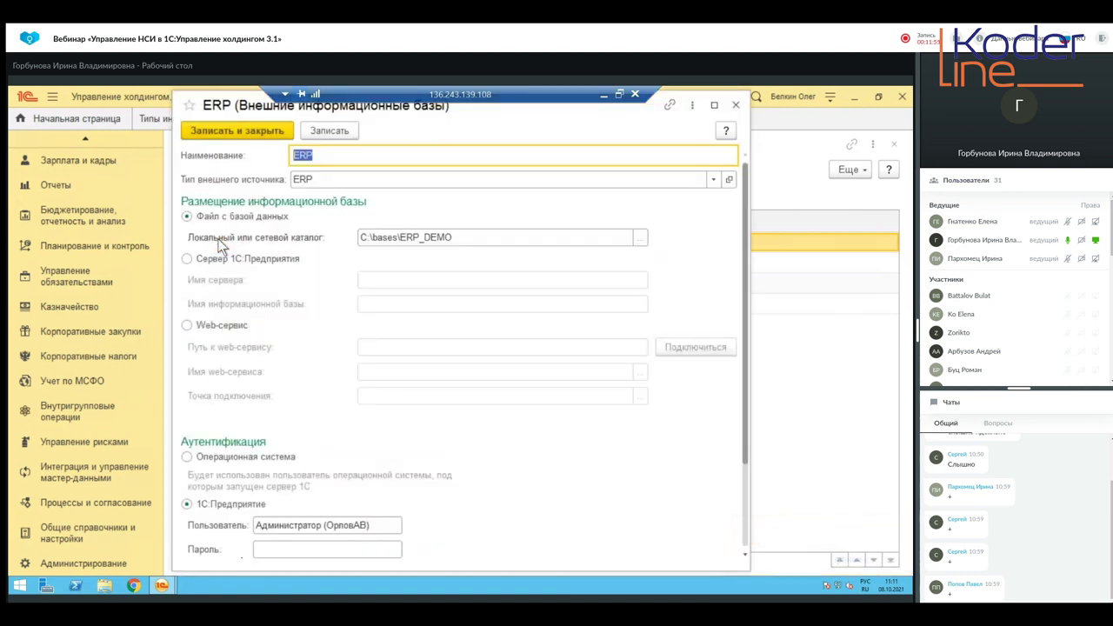
click(735, 106)
Open the Соответствие внешним ИБ list of the ERP infobase type, and view the blank new-mapping form without saving it
click(59, 460)
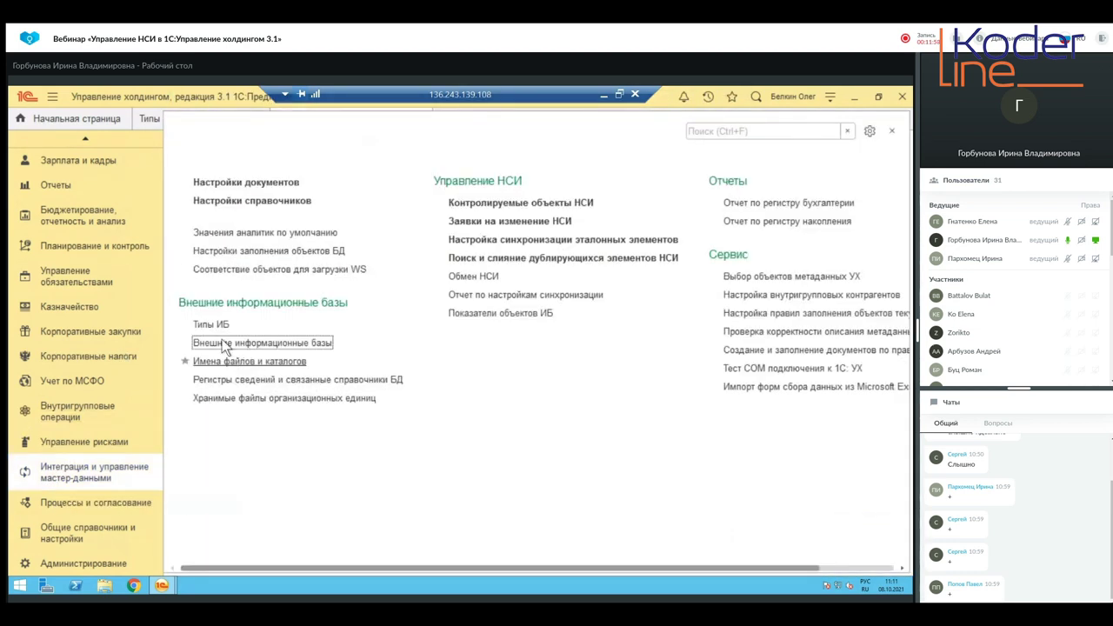
click(208, 324)
double_click(225, 221)
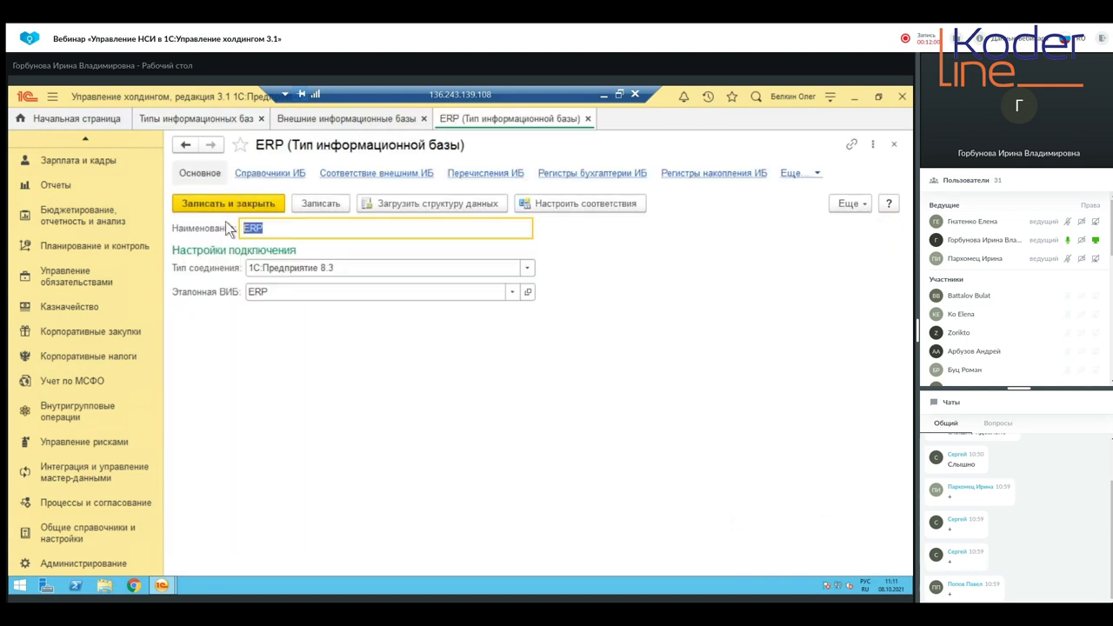
click(581, 202)
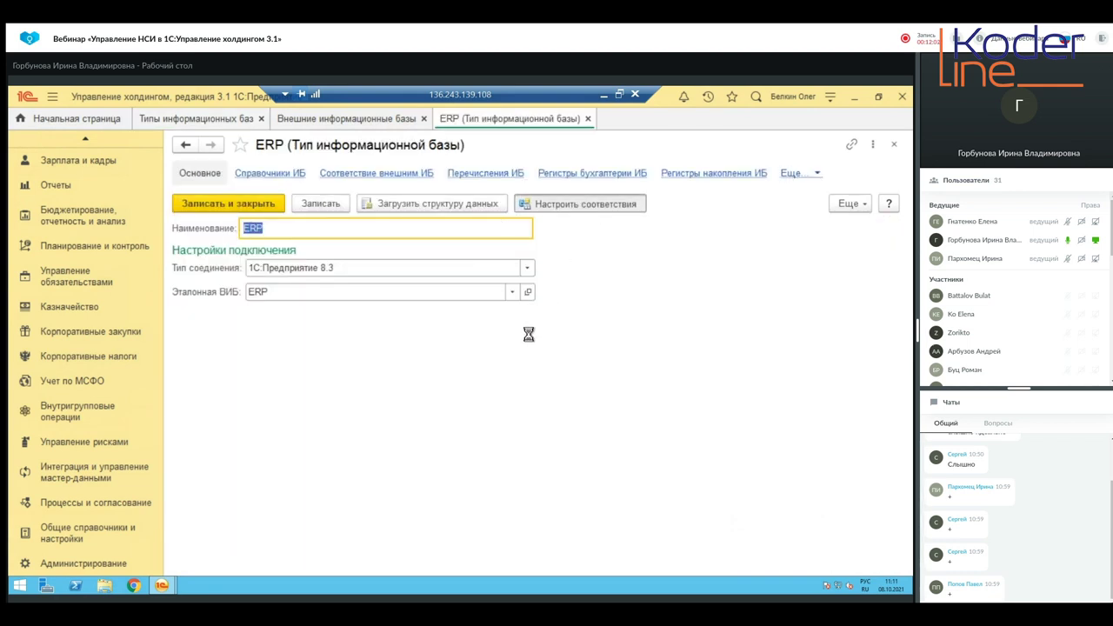
click(199, 168)
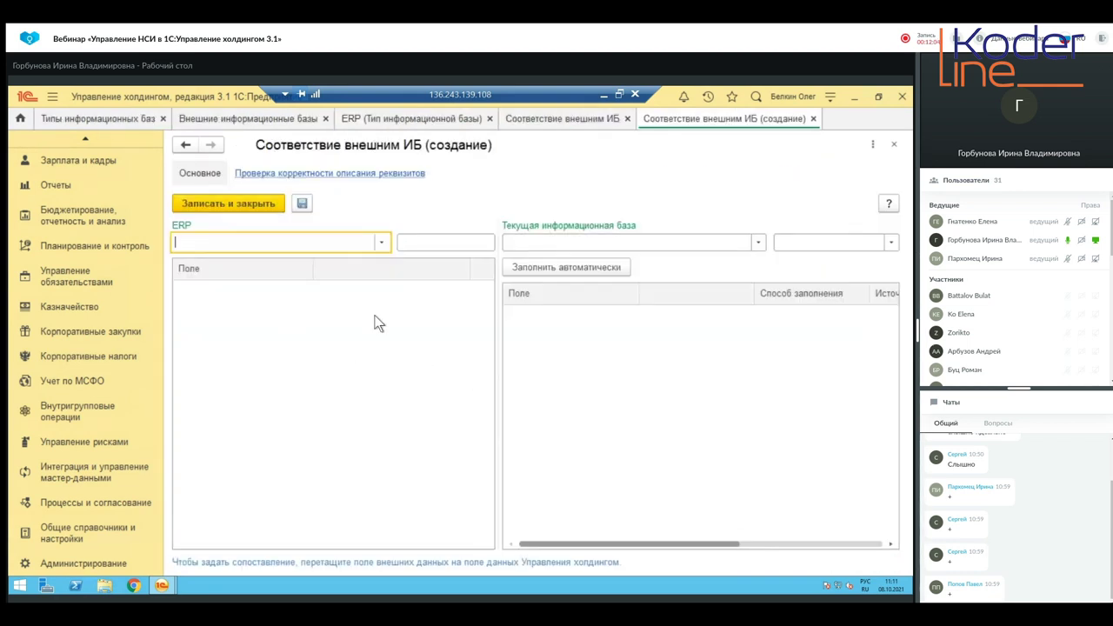
click(894, 144)
Open the Контрагенты directory mapping, view the available ERP object types and the field correspondence, and close it without changes
right_click(224, 220)
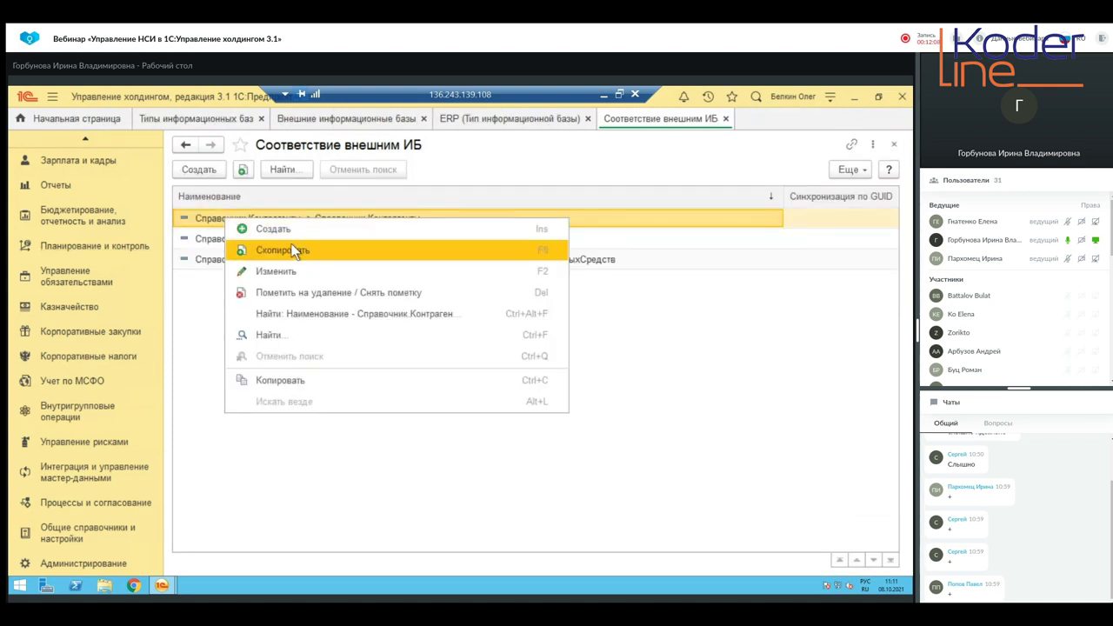
click(279, 274)
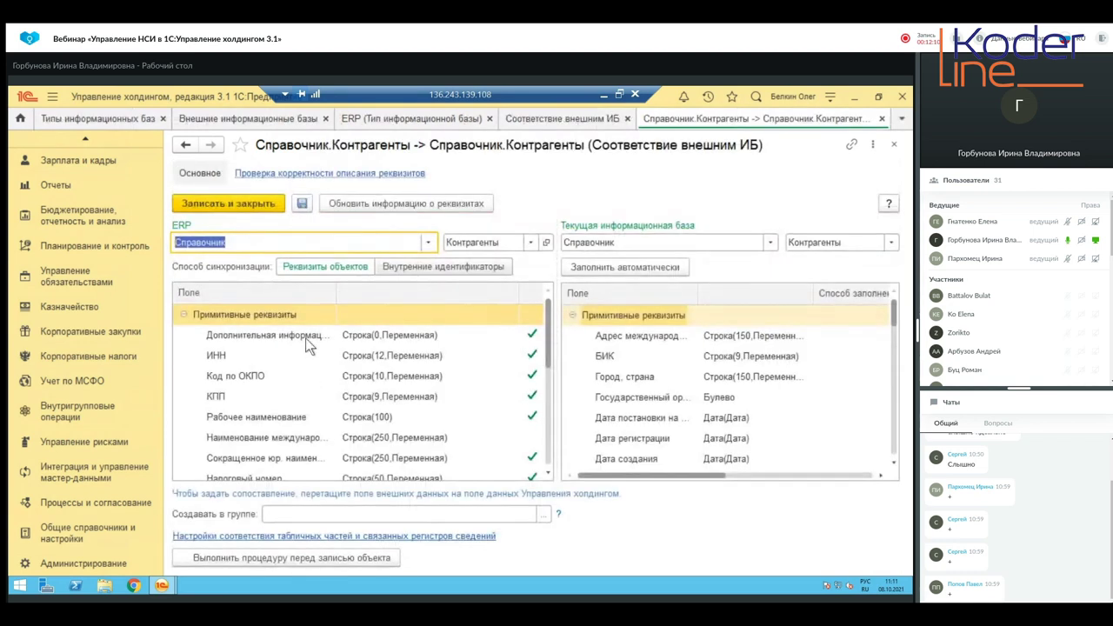
click(428, 244)
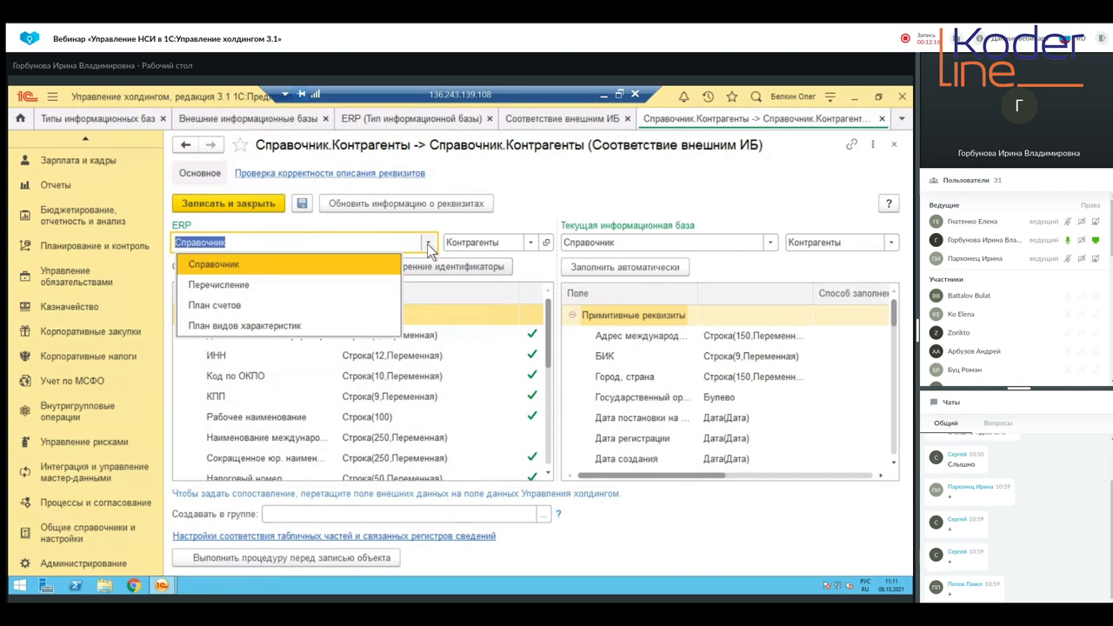
click(433, 243)
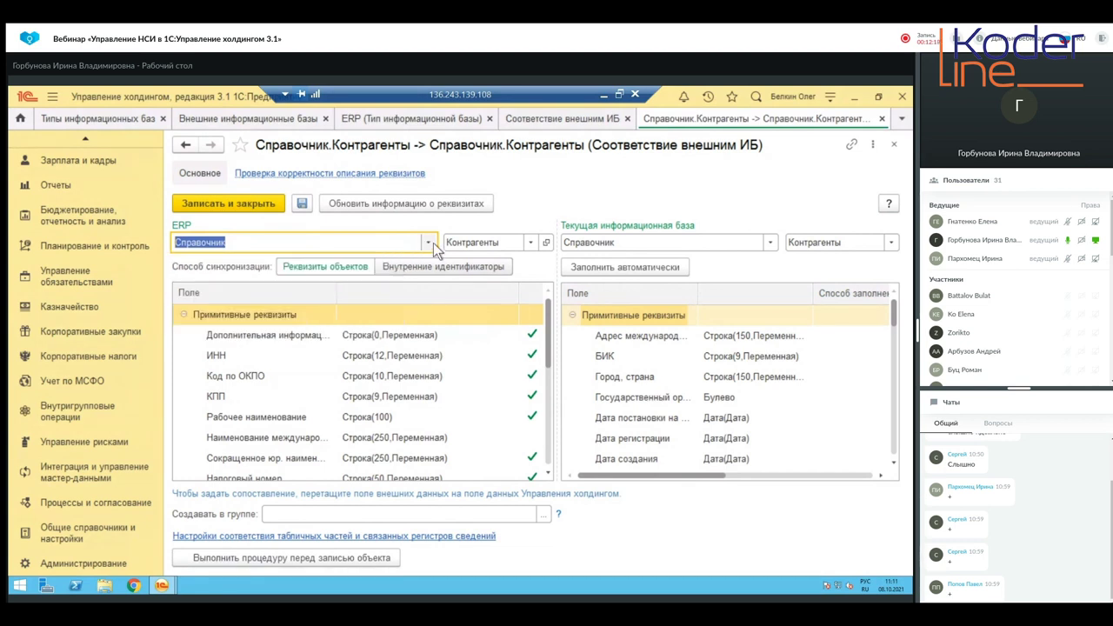
click(527, 244)
click(518, 285)
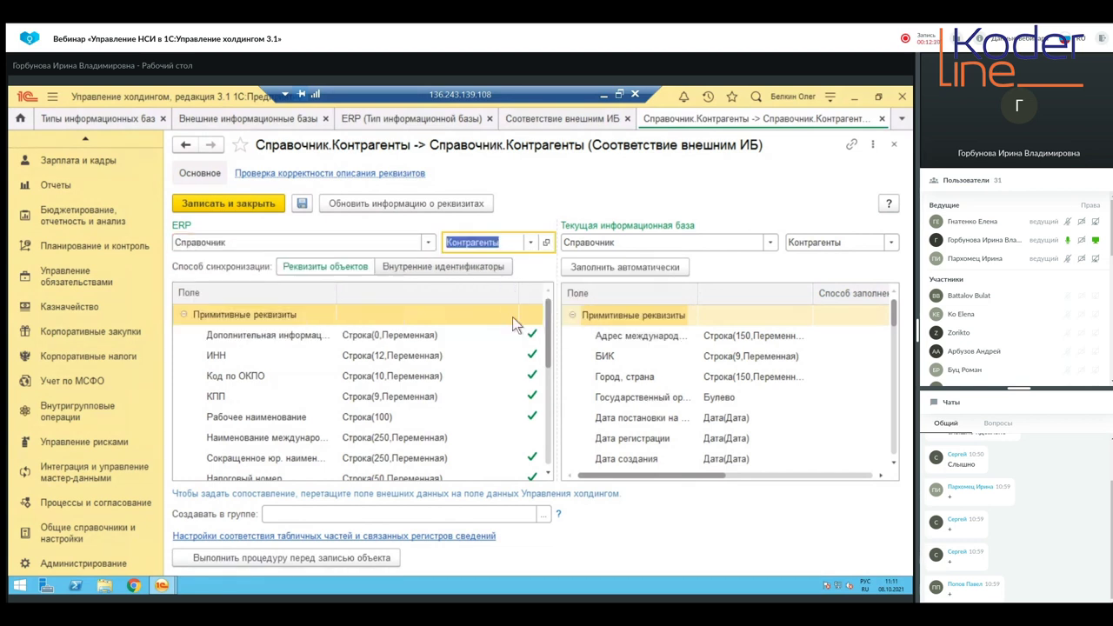
click(897, 145)
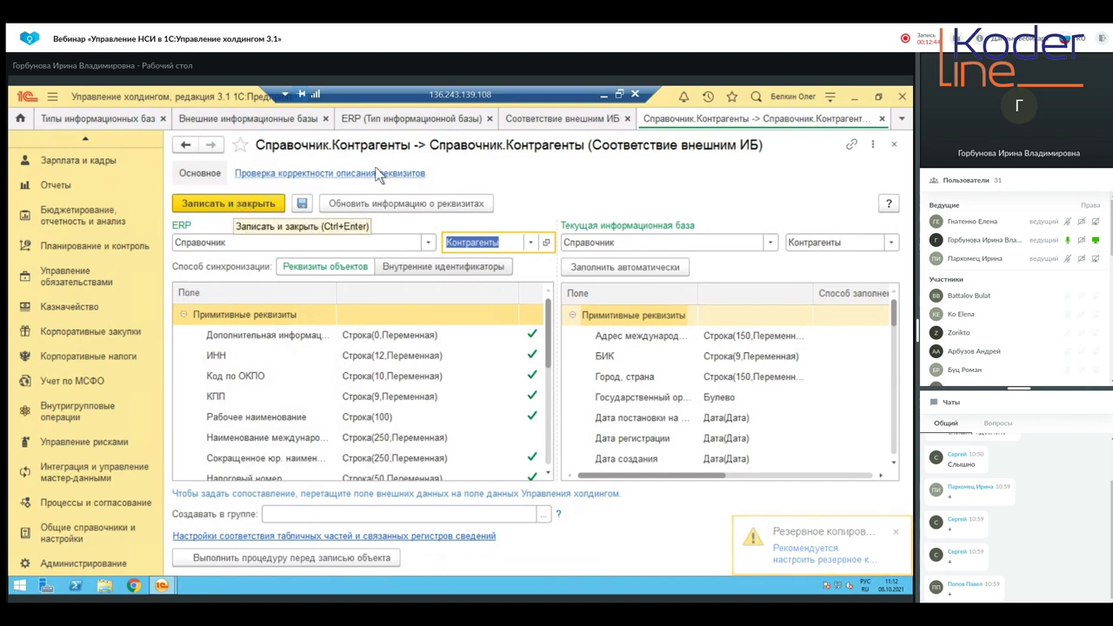
click(882, 119)
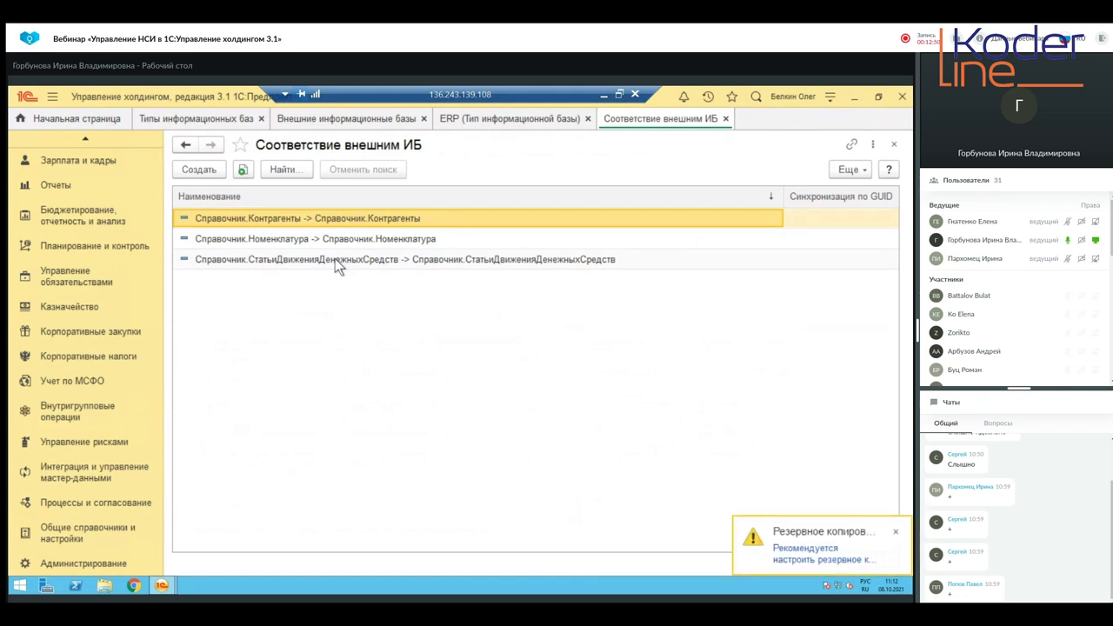
Open Обмен НСИ, choose exchange settings by external infobase, and select ERP as the external infobase
click(88, 476)
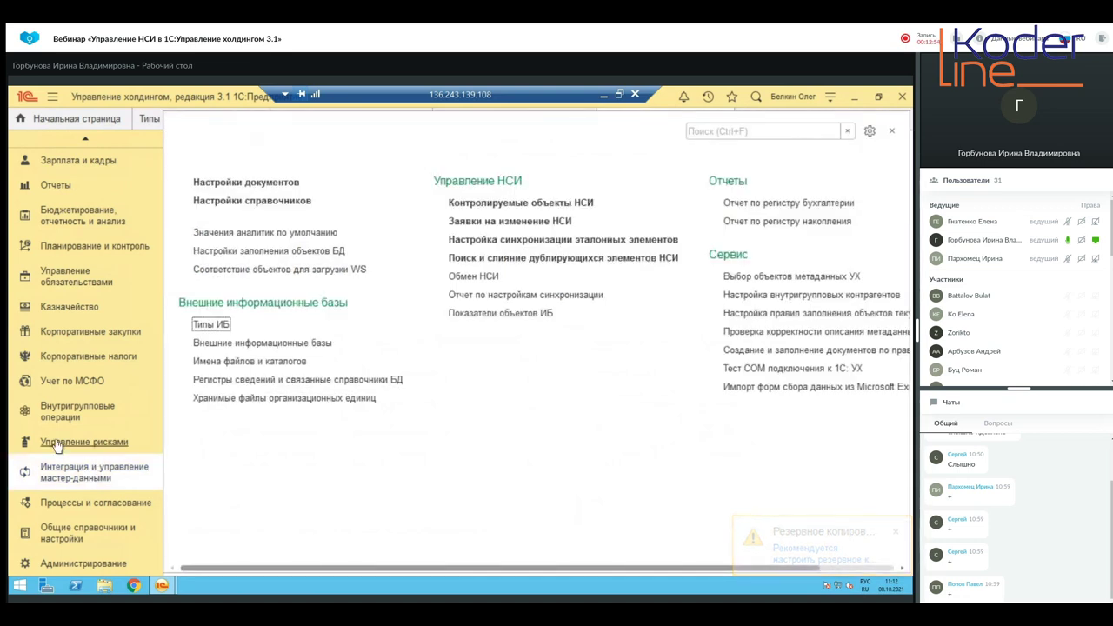
click(474, 277)
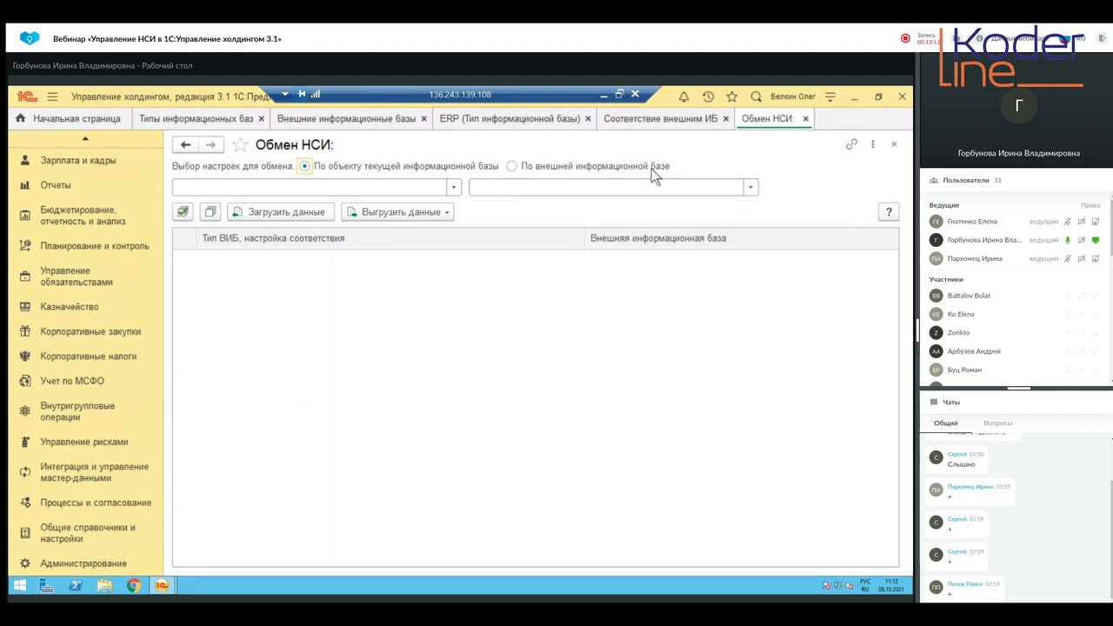
click(454, 187)
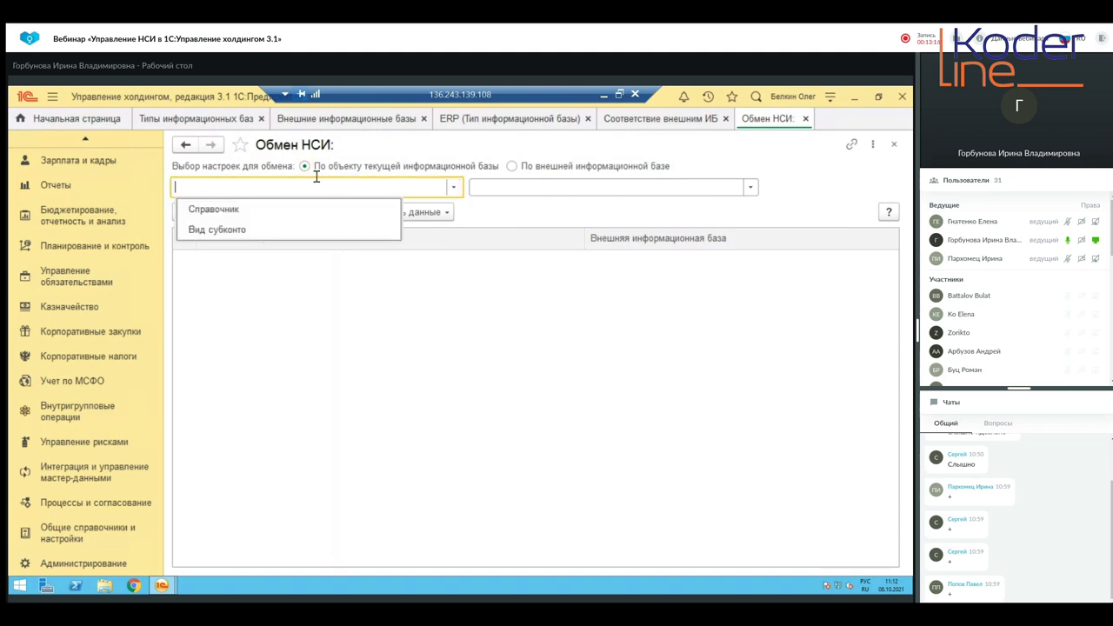
click(513, 168)
click(513, 168)
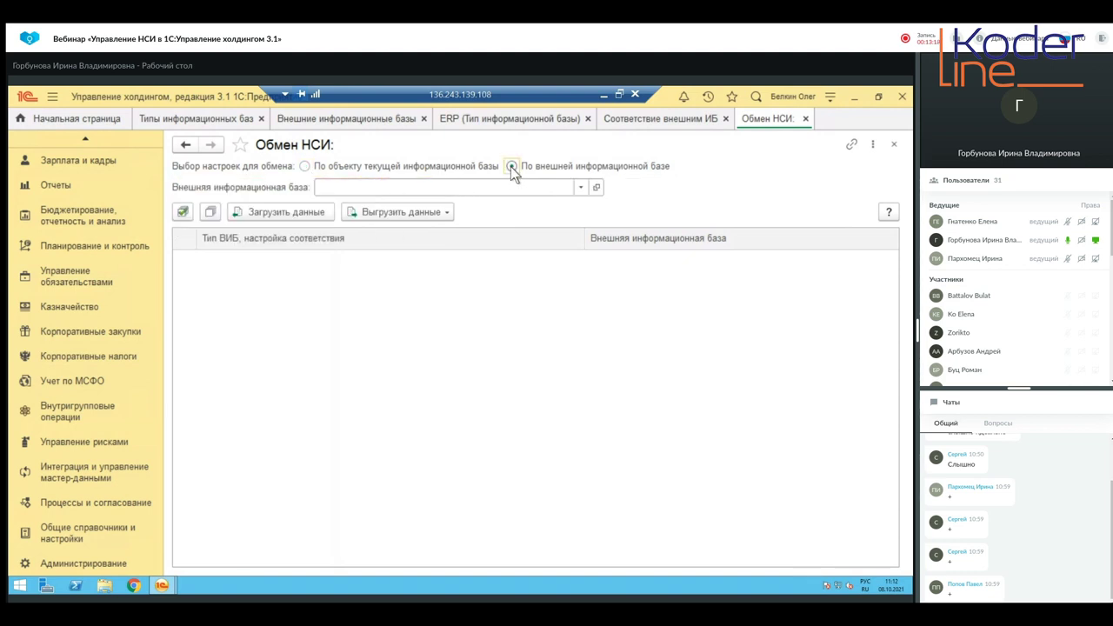
click(580, 186)
click(379, 282)
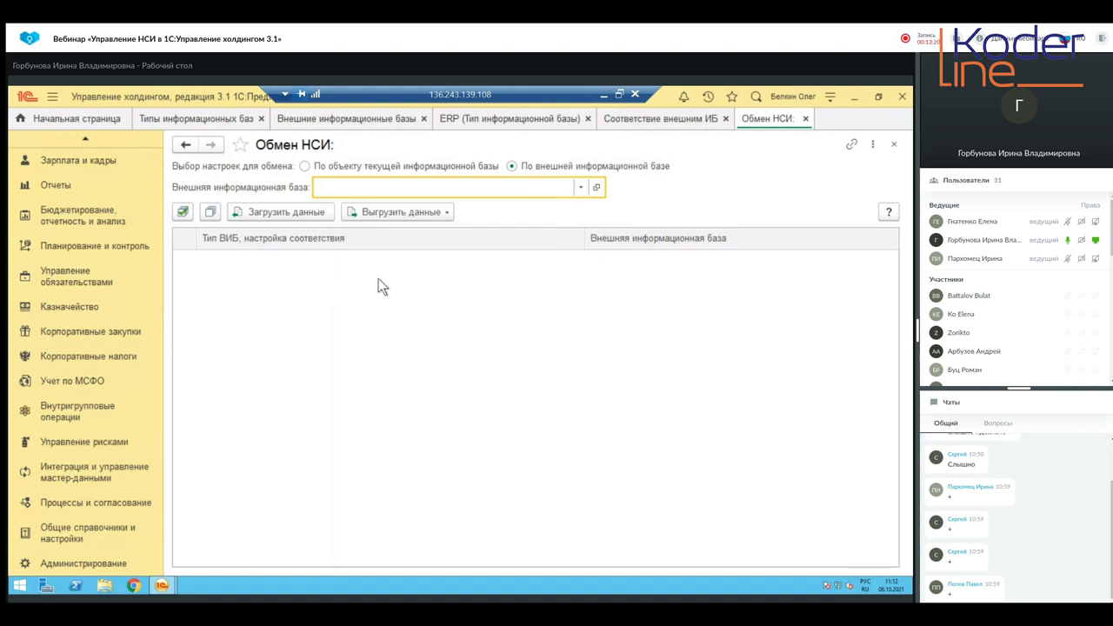
click(289, 163)
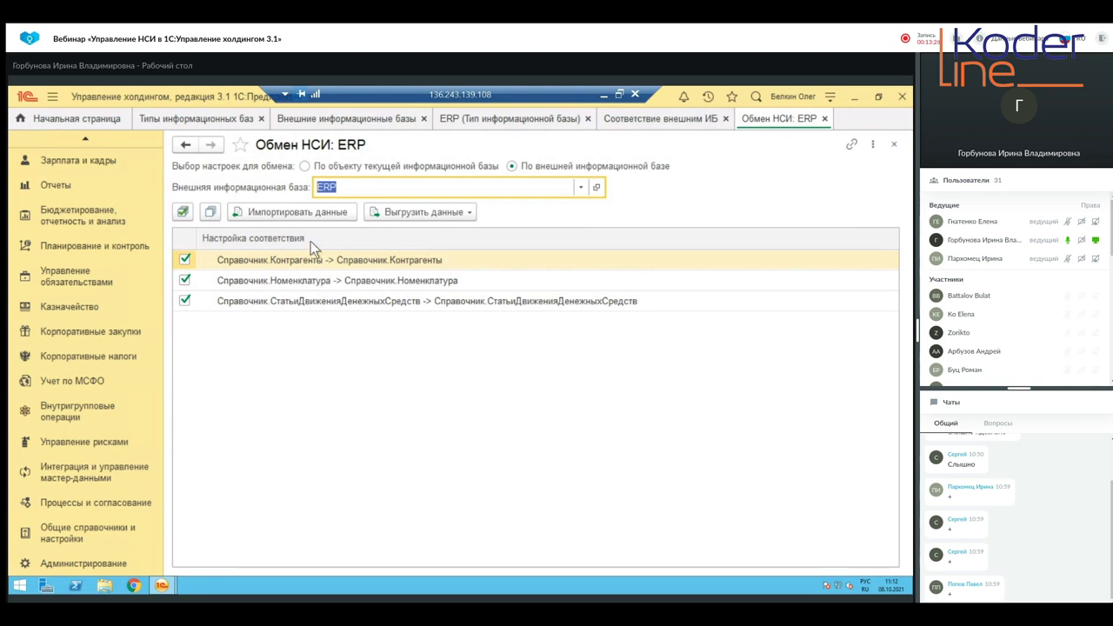
Exclude the Номенклатура and СтатьиДвиженияДенежныхСредств mappings from the ERP exchange, and include both again
click(183, 279)
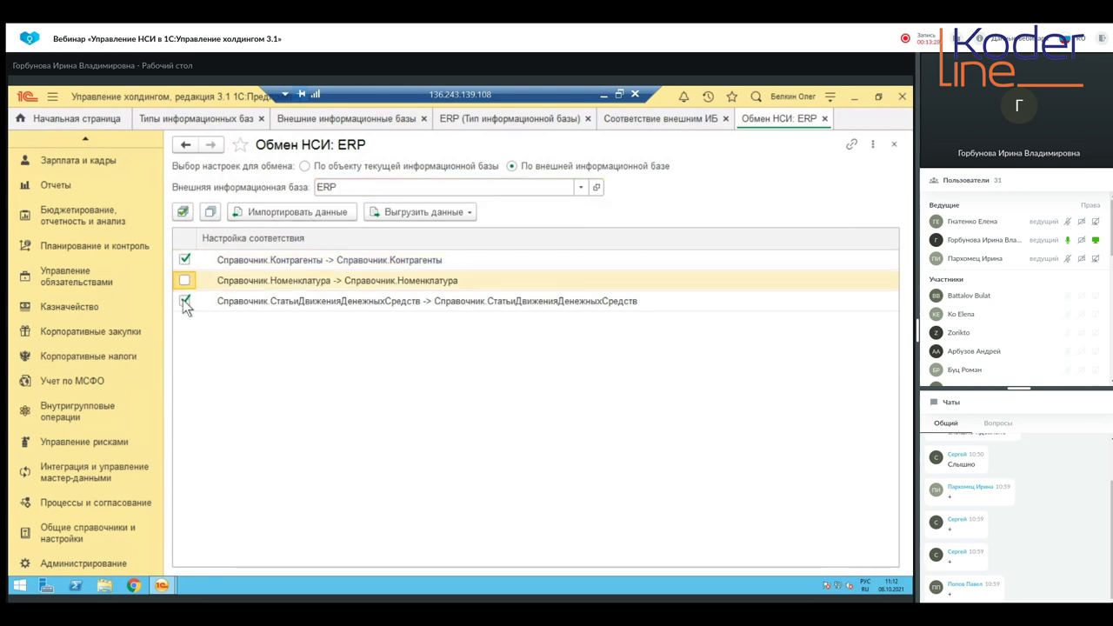
click(183, 301)
click(183, 280)
click(185, 301)
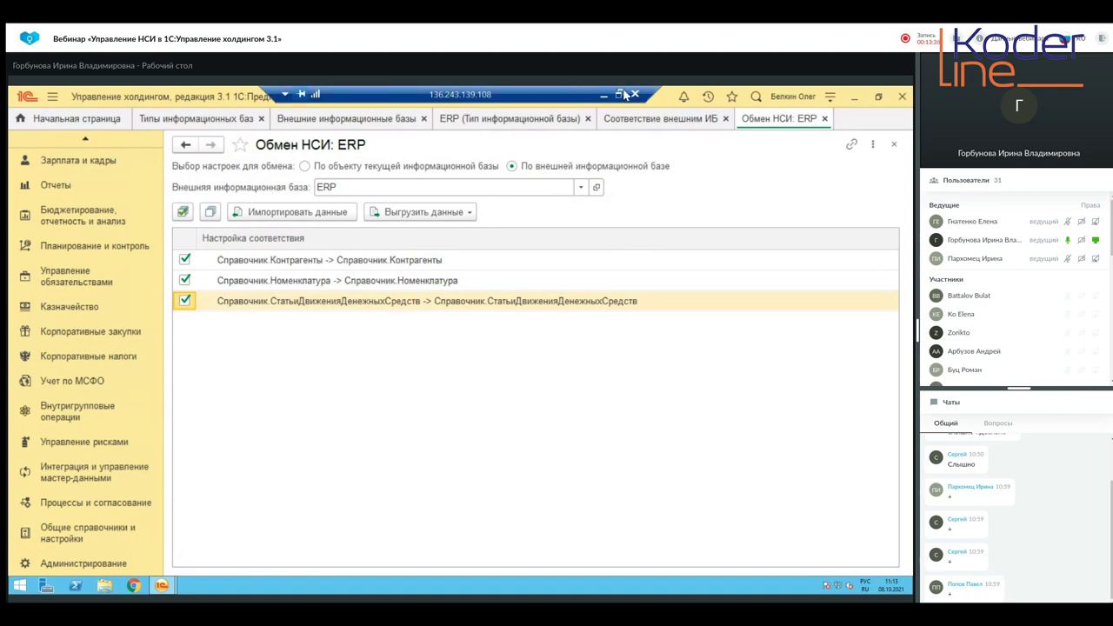
Switch to the PowerPoint presentation, view slide 6 on the stages of НСИ management, and return to the 1C remote session
click(606, 96)
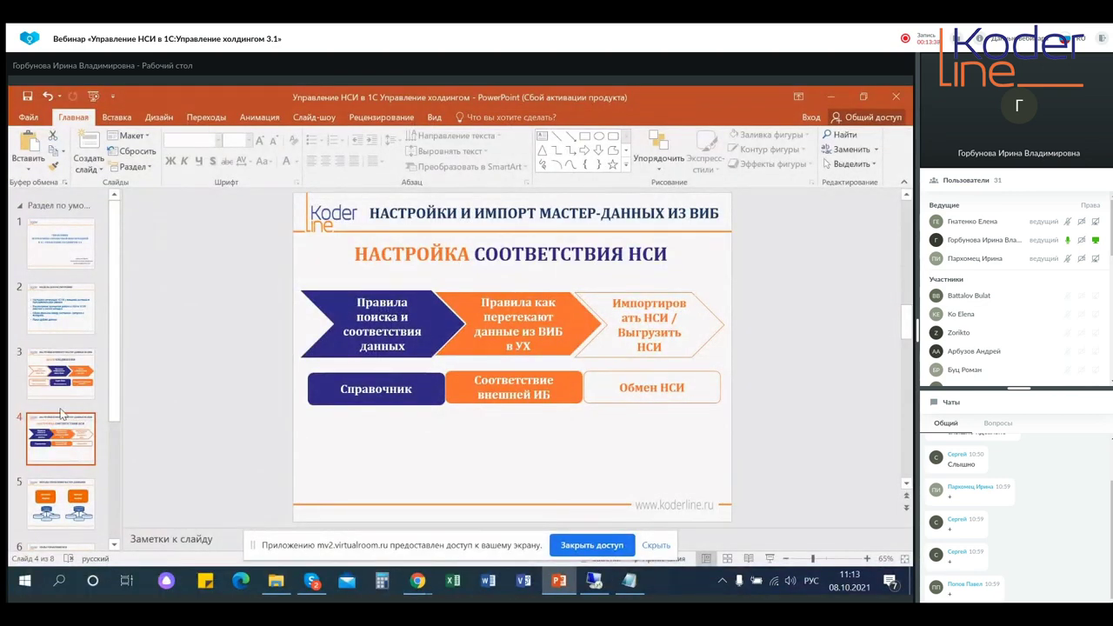
scroll(67, 465, down, 2)
click(72, 515)
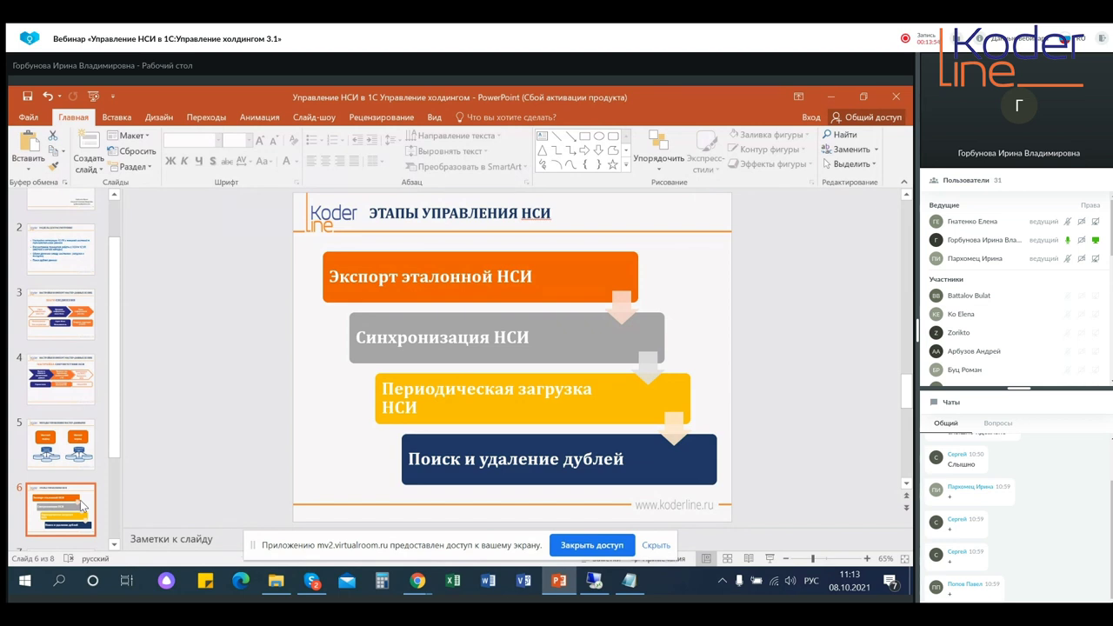
click(592, 590)
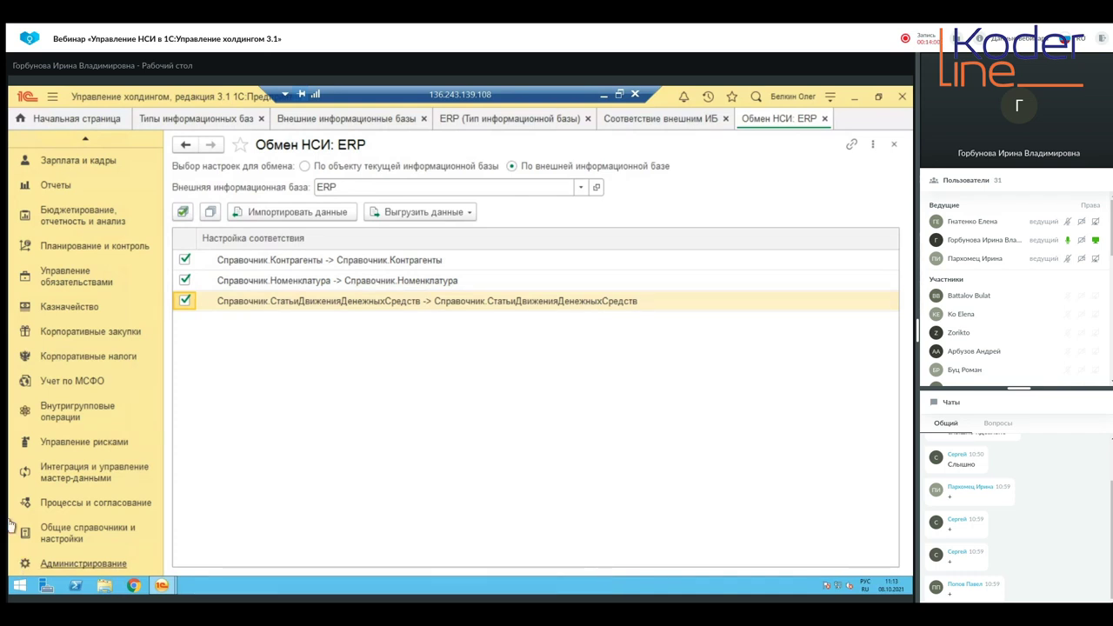
Open the search and merging of duplicate НСИ elements, and set the infobase object type to Справочник
click(70, 479)
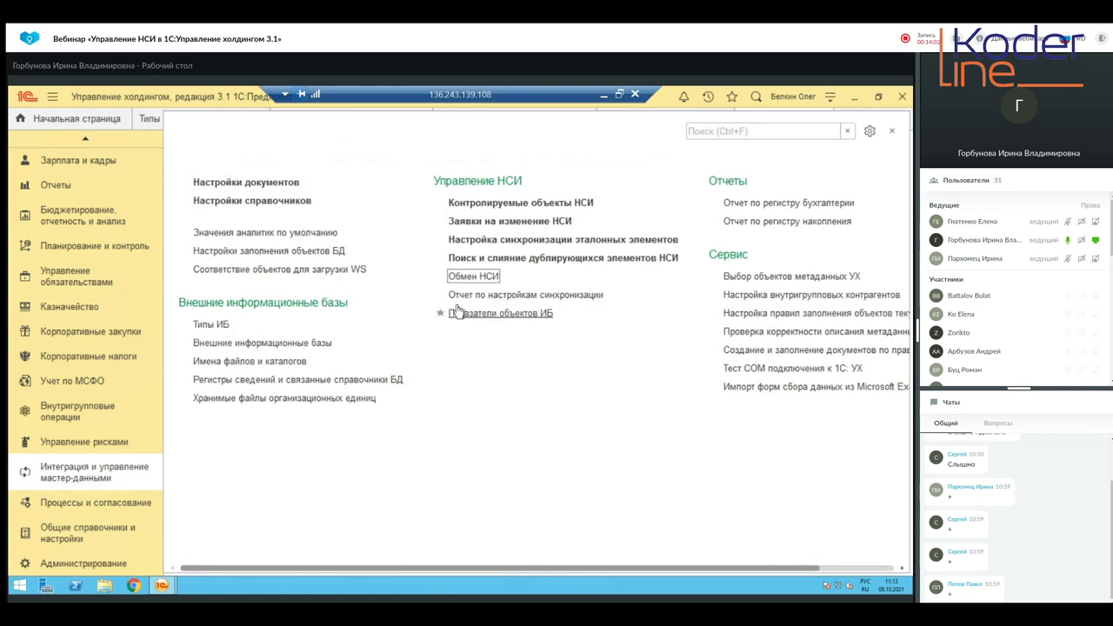
click(488, 261)
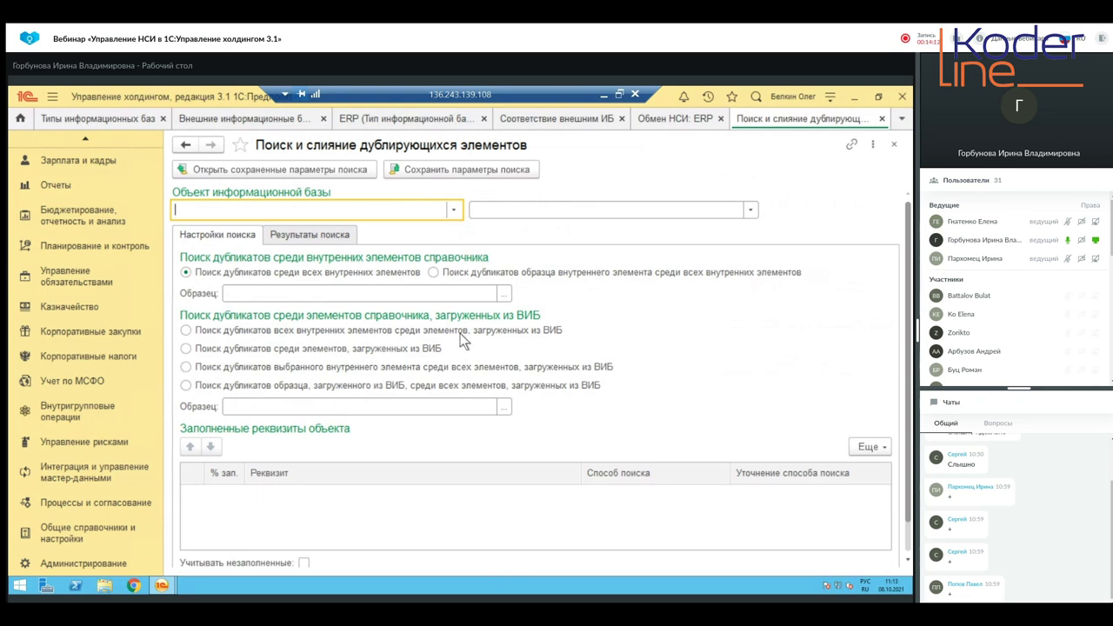
click(453, 211)
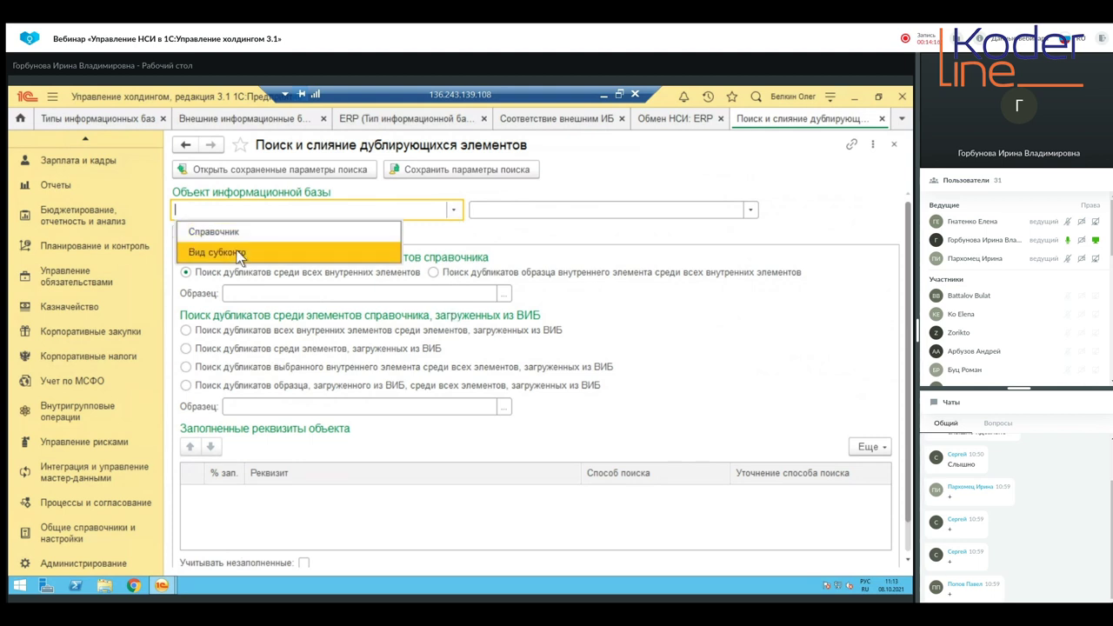
click(453, 210)
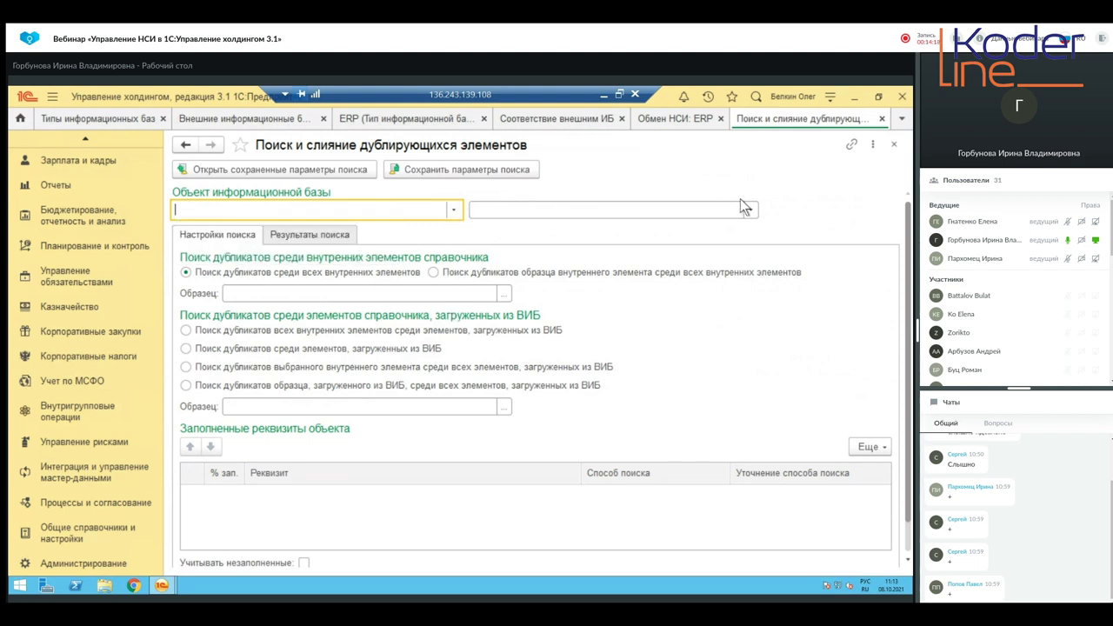
click(453, 210)
click(248, 230)
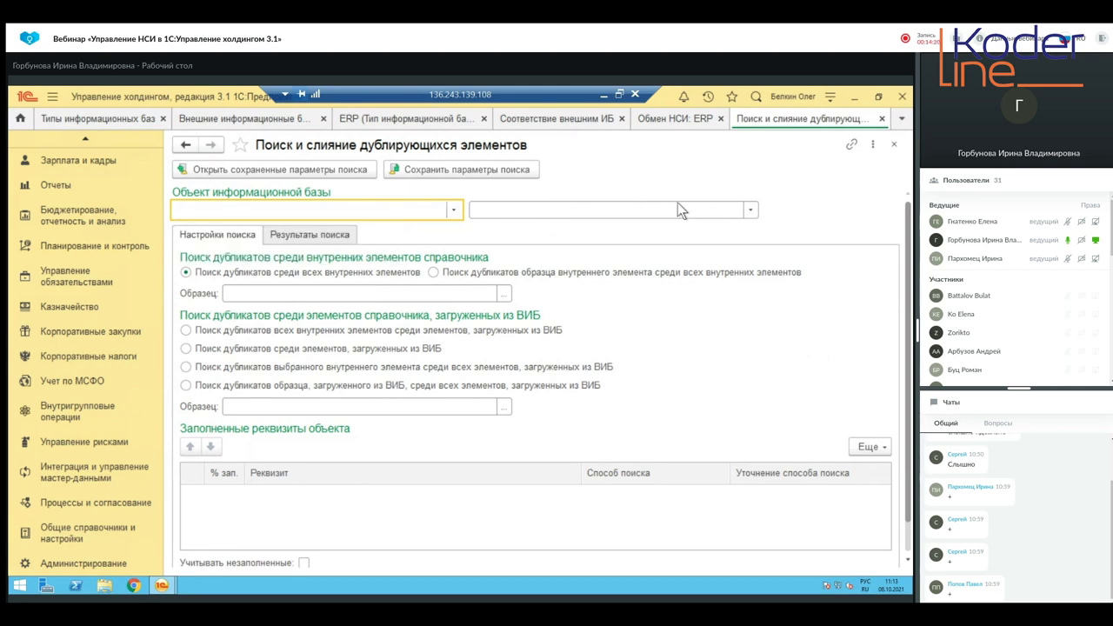
Choose Контрагенты as the directory in which to search for duplicates
click(749, 210)
scroll(560, 437, down, 5)
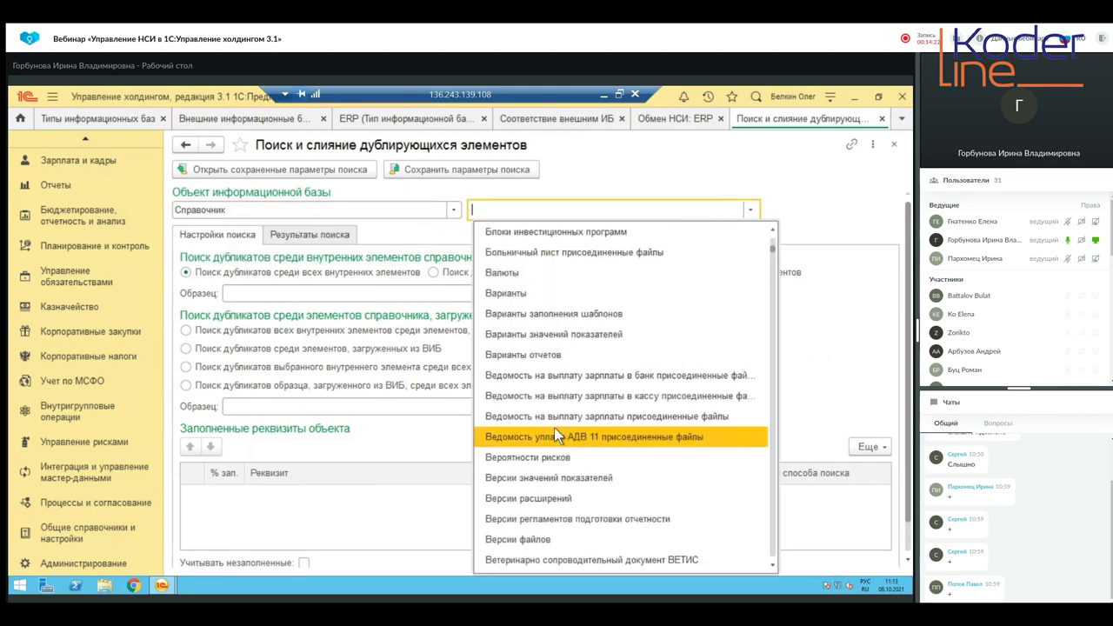
scroll(554, 427, down, 15)
scroll(557, 436, down, 15)
scroll(556, 436, down, 15)
scroll(556, 435, down, 15)
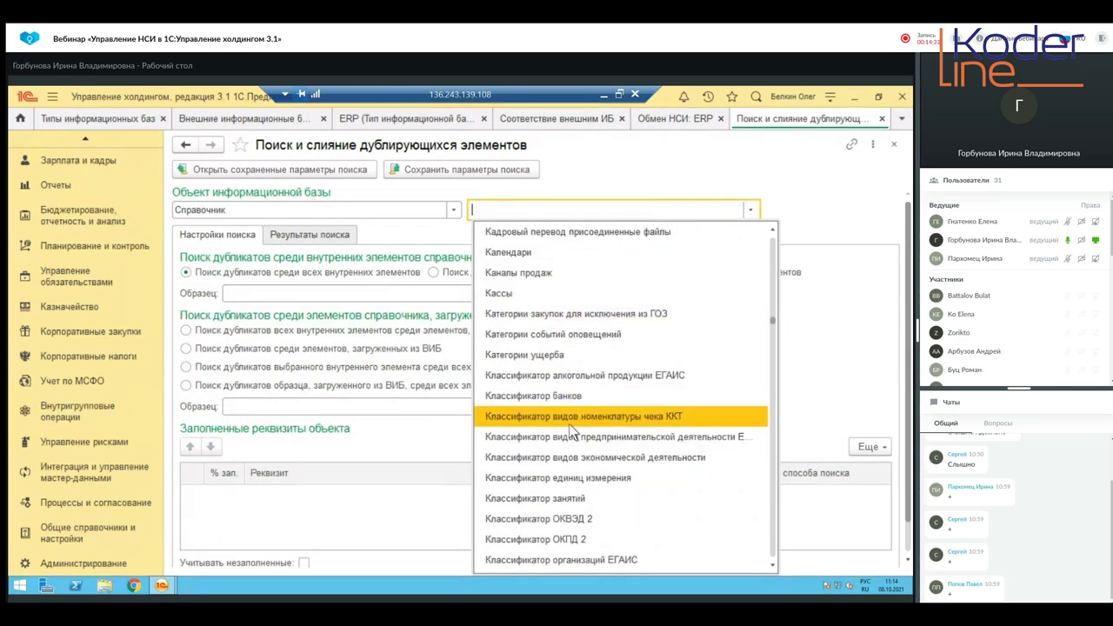
scroll(569, 458, down, 2)
scroll(569, 459, down, 7)
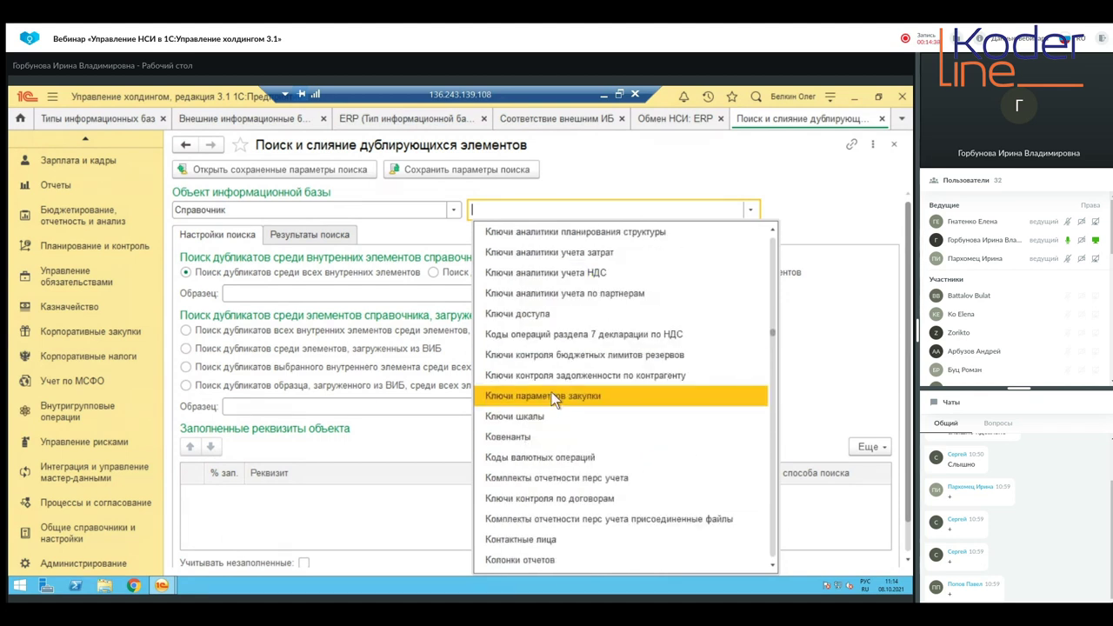
scroll(551, 392, down, 2)
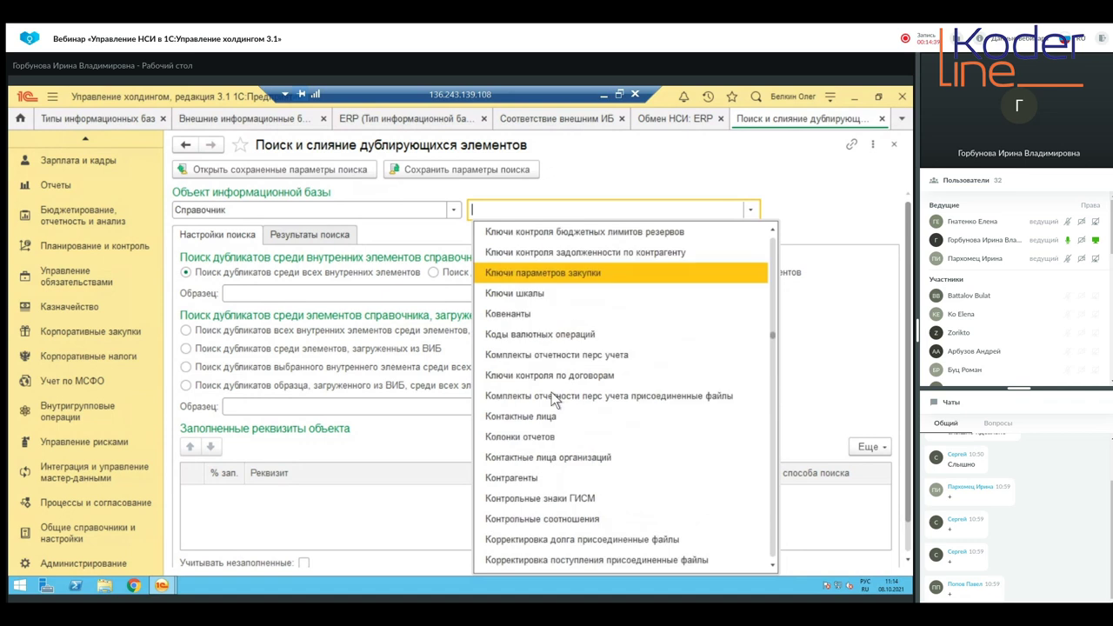
click(534, 476)
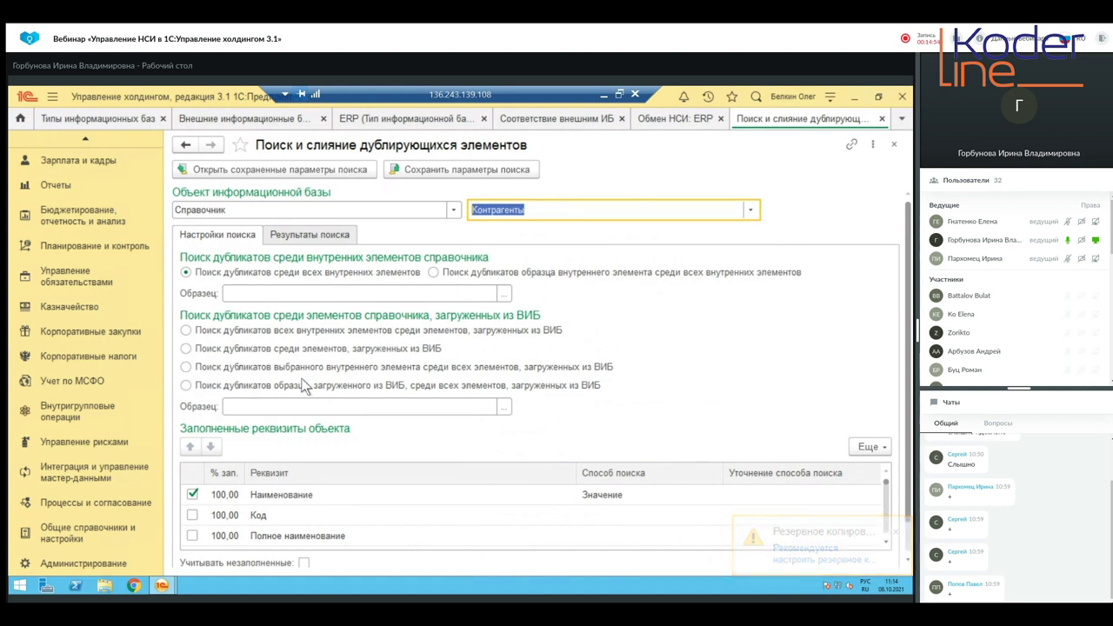
Set the search method for Наименование to Полнотекстовый поиск, and view its refinement options without changing them
double_click(630, 492)
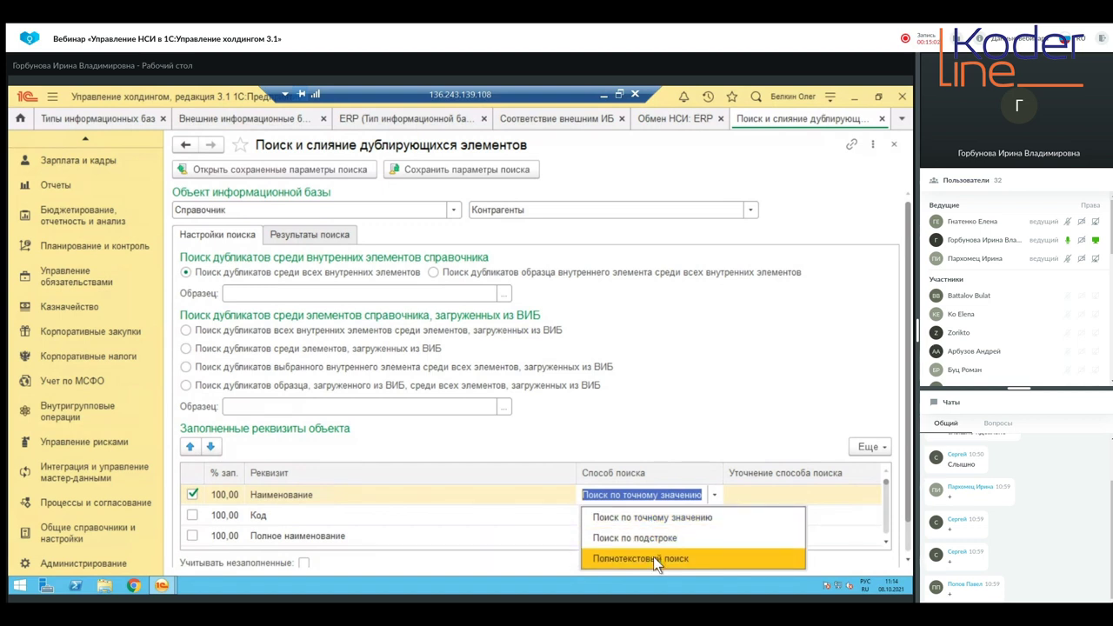
click(653, 558)
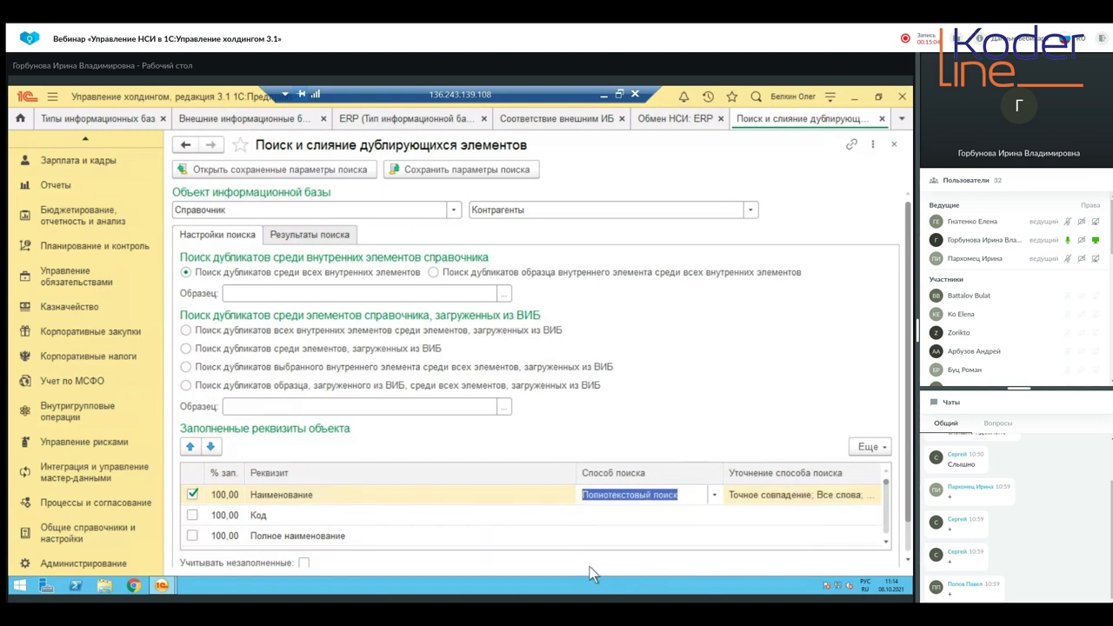
click(781, 495)
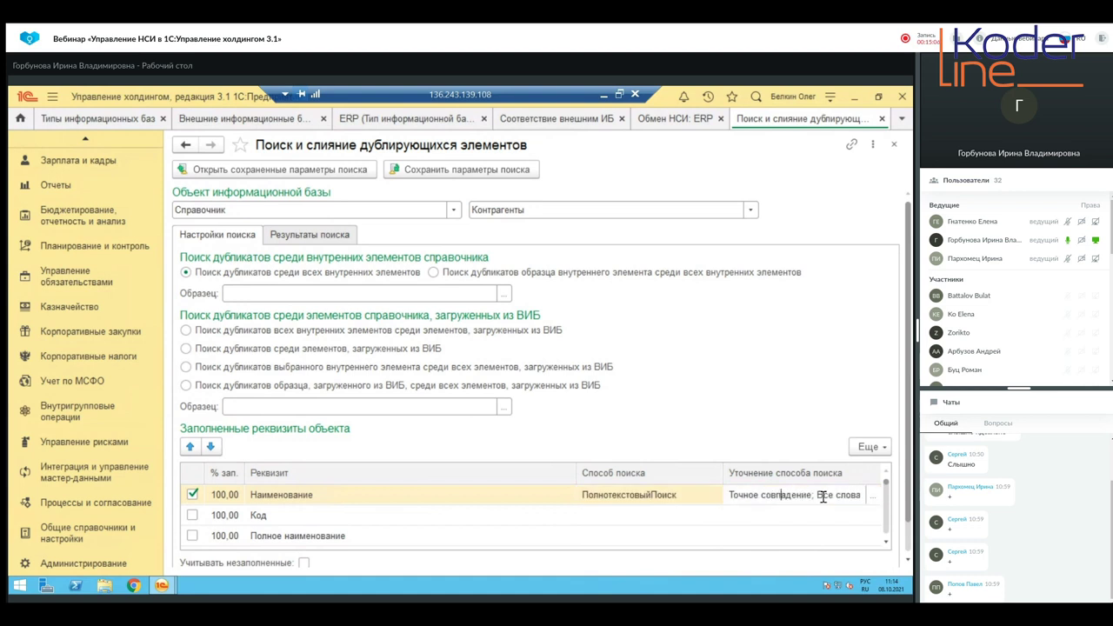
click(870, 495)
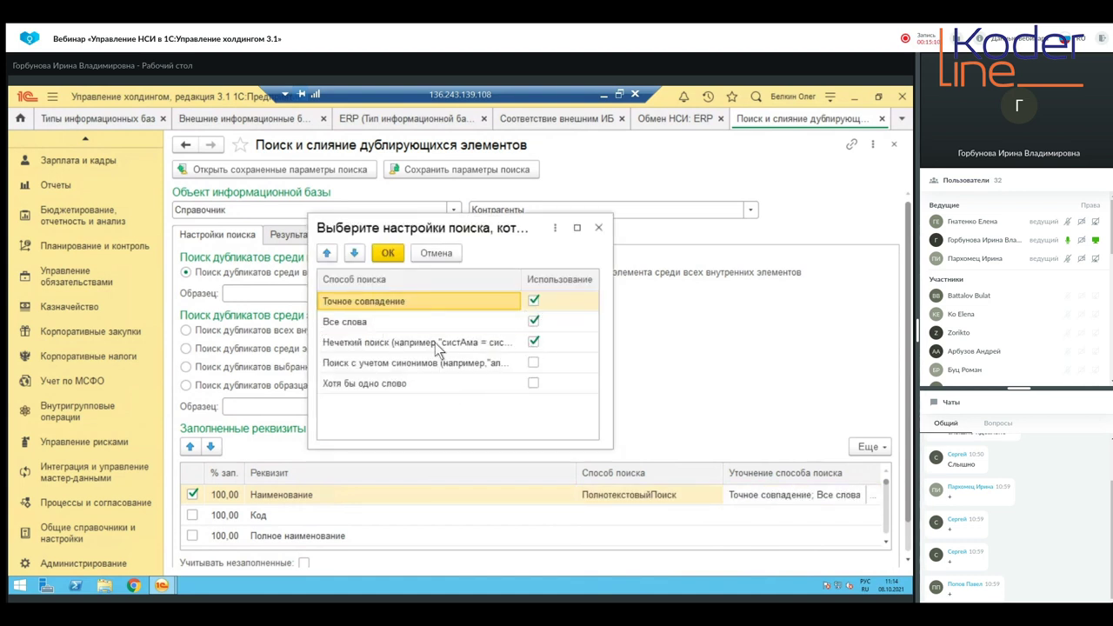
click(599, 227)
Review the remaining Контрагенты attributes and run the duplicate search among all internal elements with the ИЛИ variant
scroll(280, 526, down, 3)
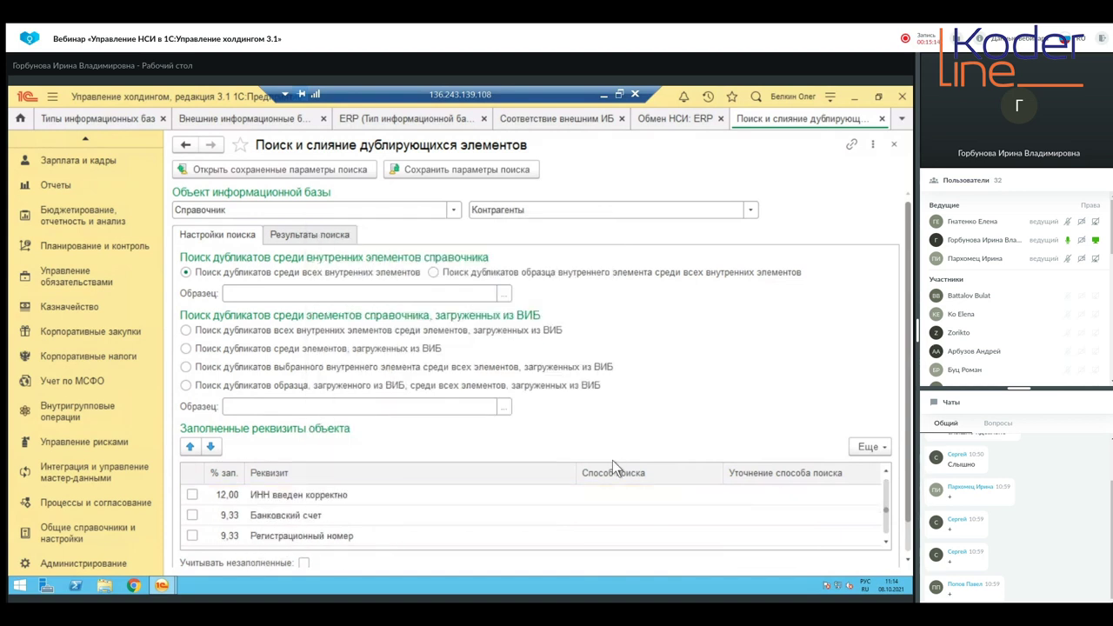
scroll(882, 393, down, 1)
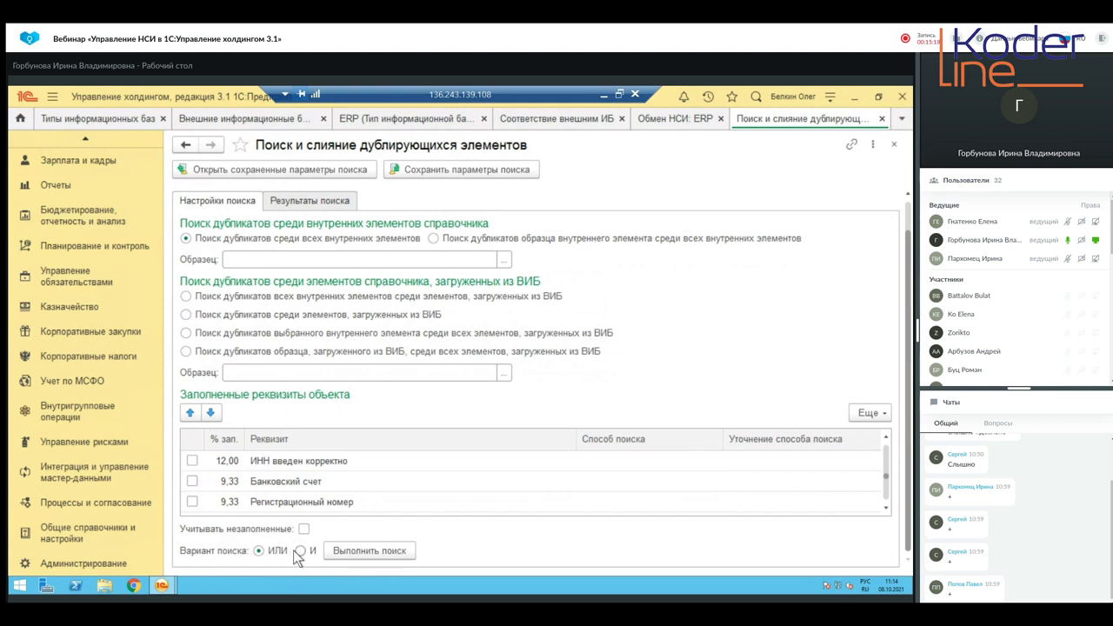
click(370, 551)
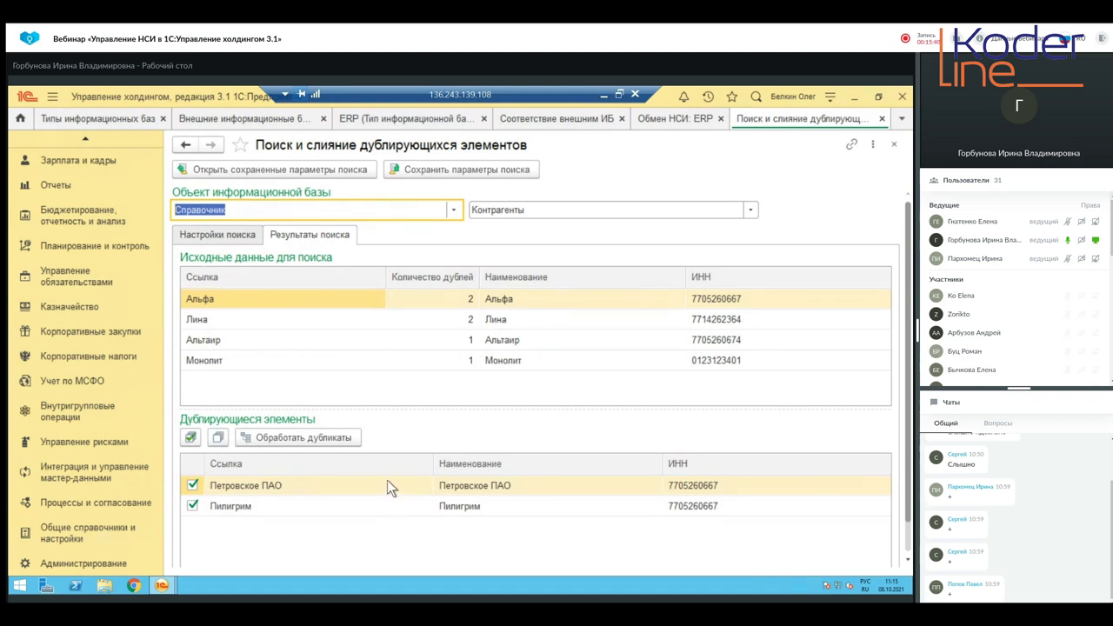
View the duplicate elements found for Лина and Альтаир, and return to those of Альфа
click(253, 321)
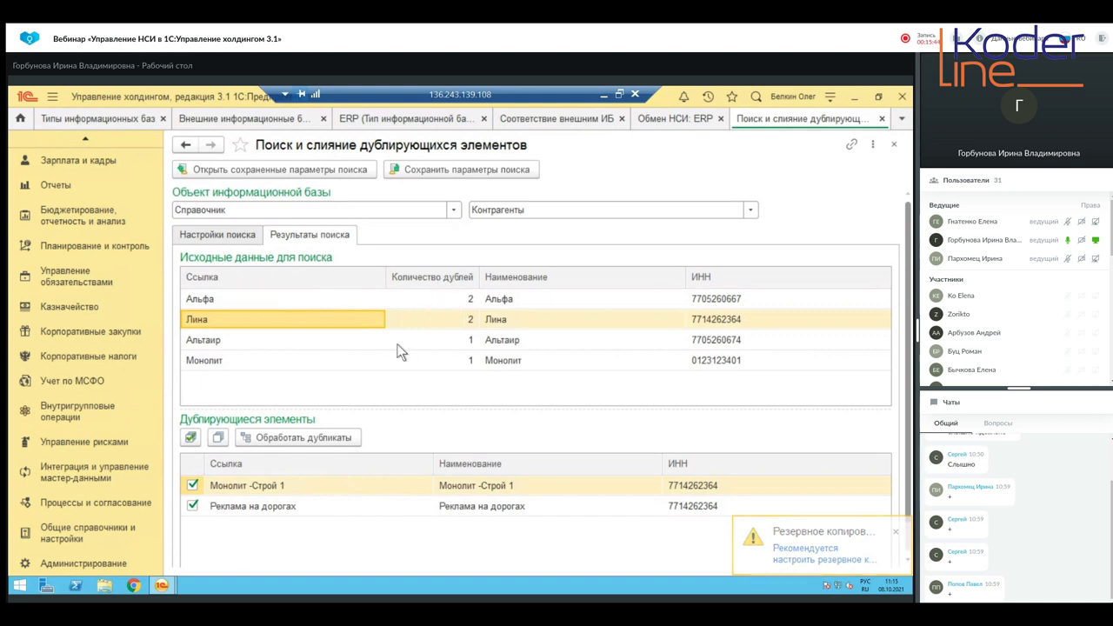
click(275, 341)
click(240, 298)
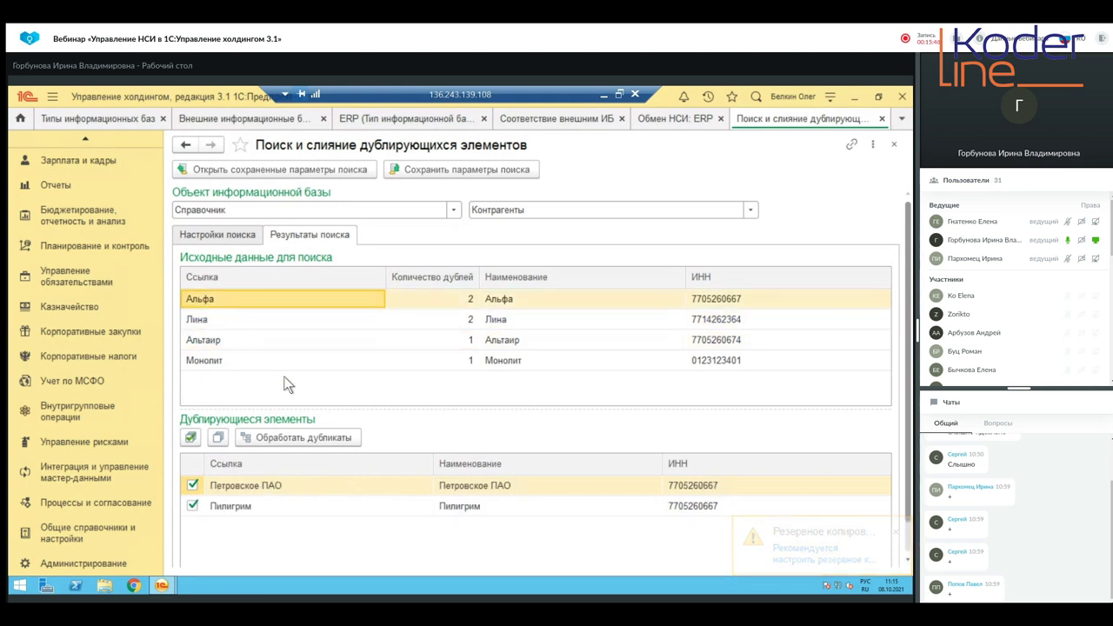
Open the merge form for Альфа and compare its attributes with those of its duplicates down to the end of the list
double_click(394, 485)
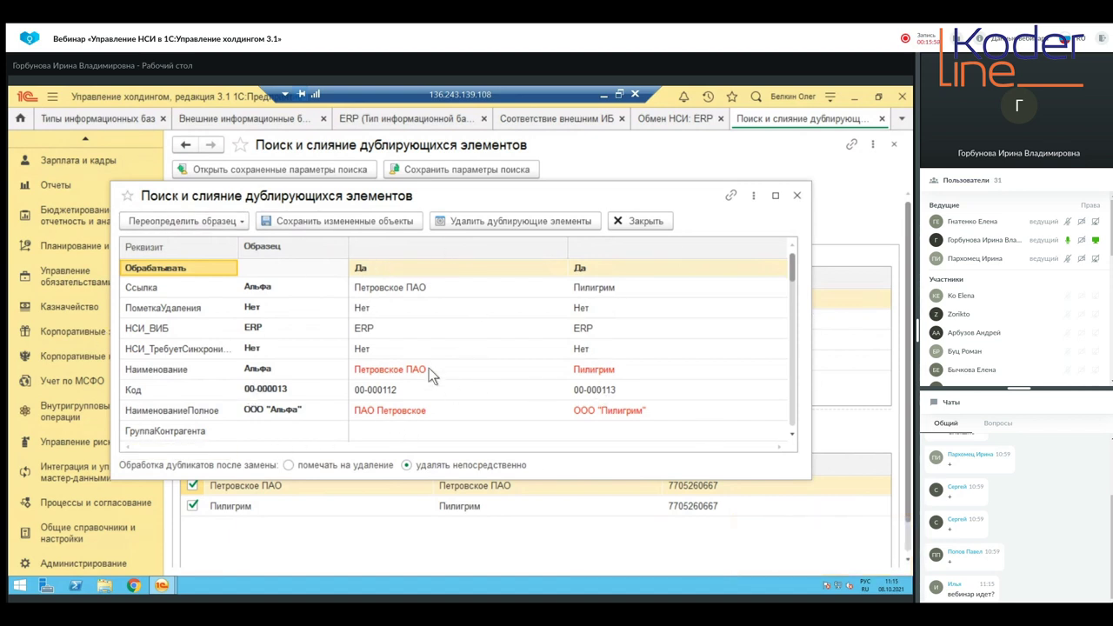
scroll(443, 367, down, 3)
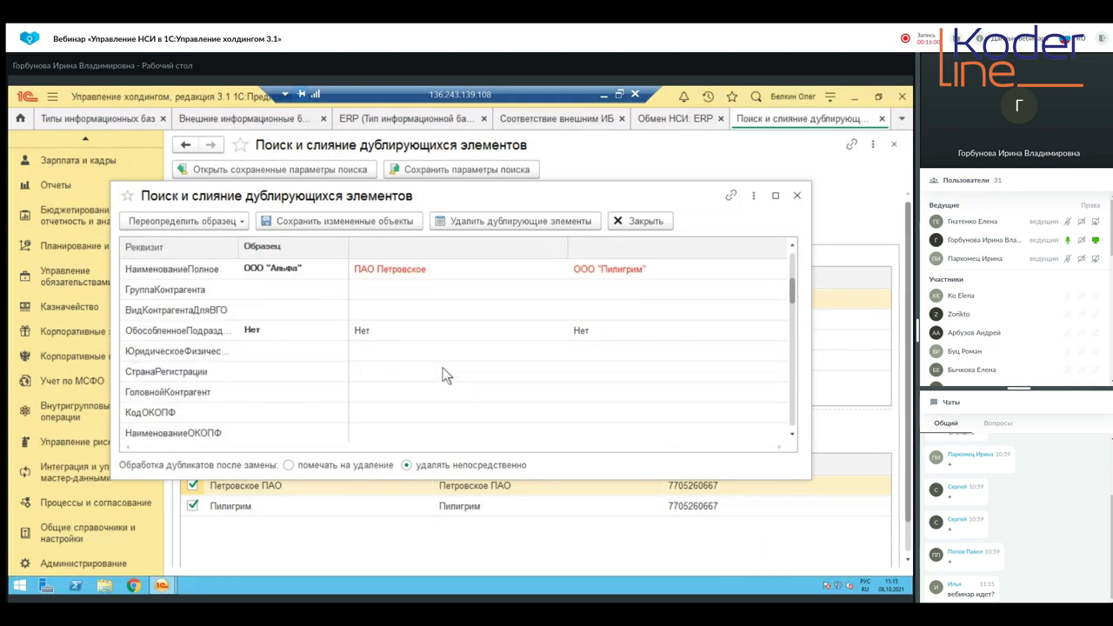
scroll(442, 368, down, 3)
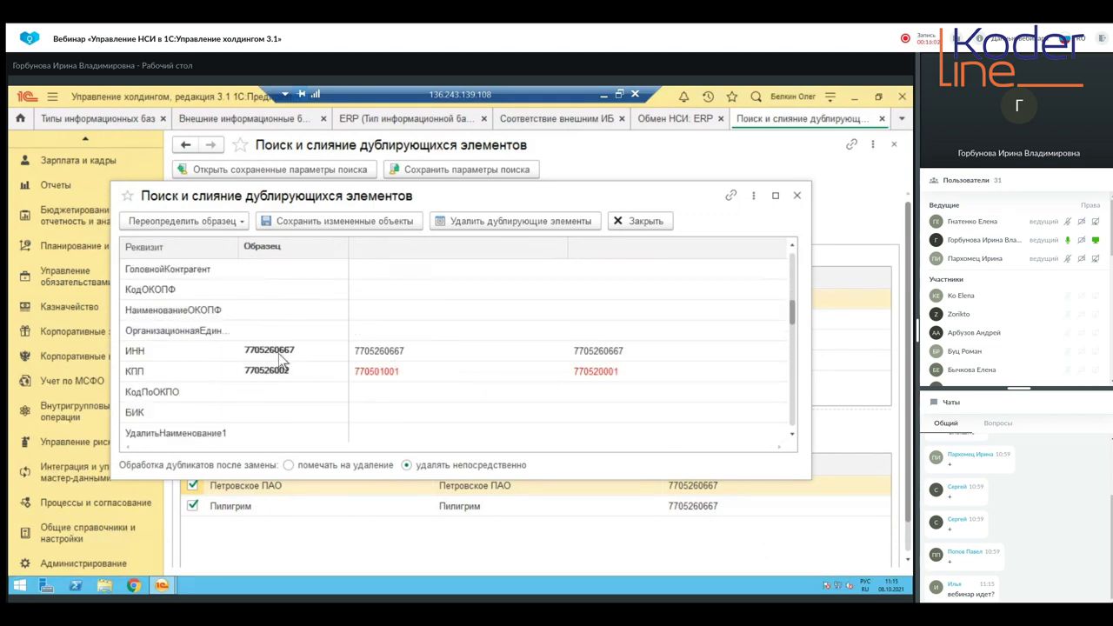
scroll(445, 366, down, 3)
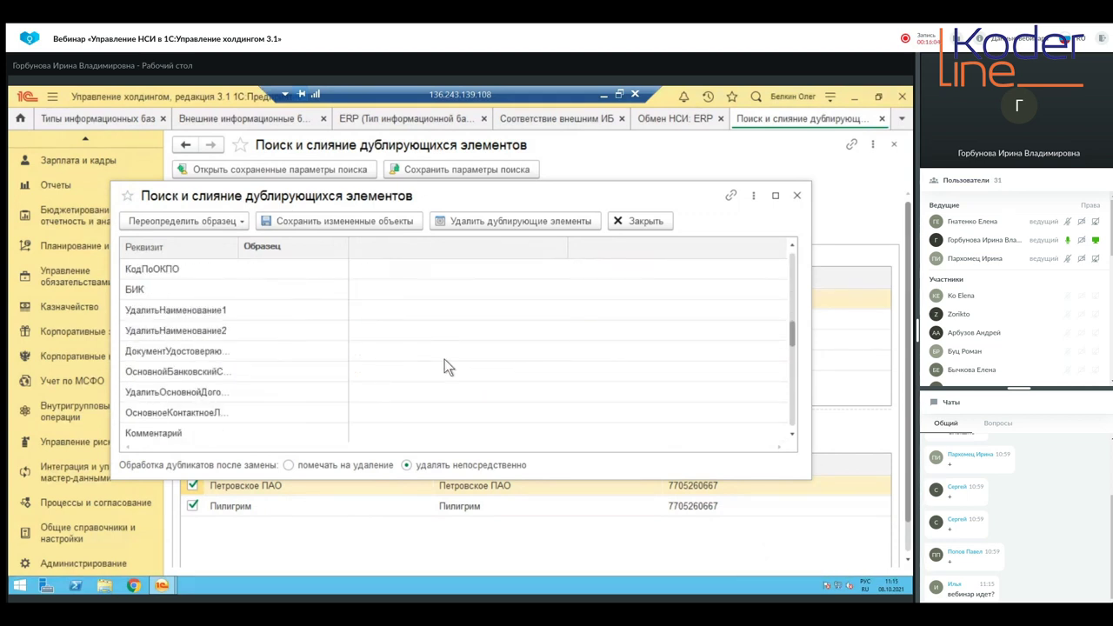
scroll(444, 360, down, 6)
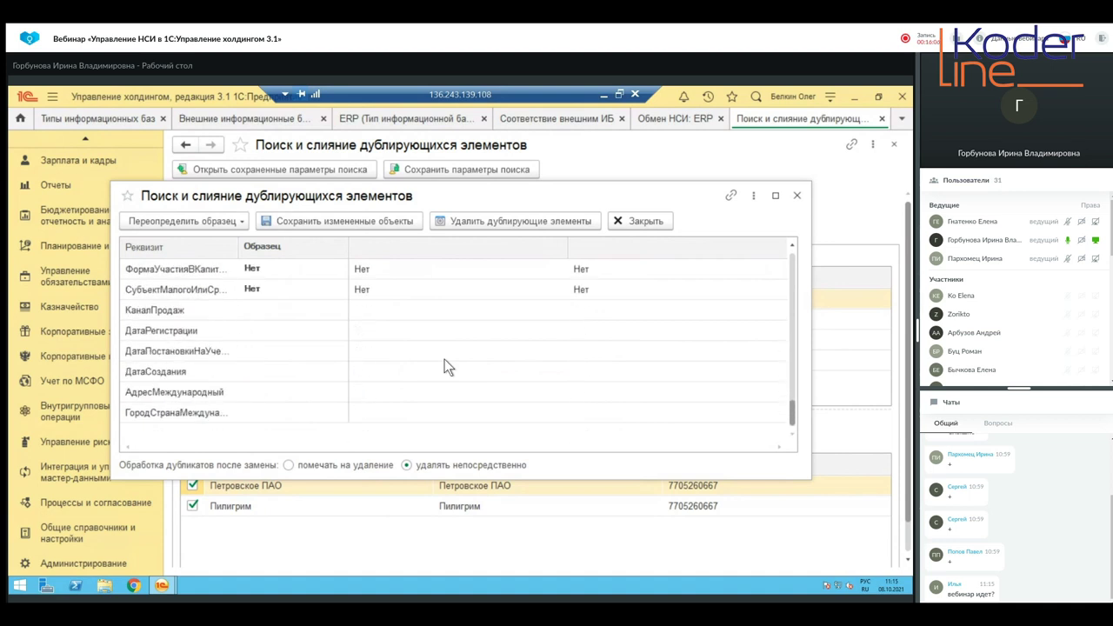
In the merge form for Альфа, set Наименование to 123 for the duplicate Петровское ПАО and to 567 for Пилигрим
scroll(445, 359, up, 15)
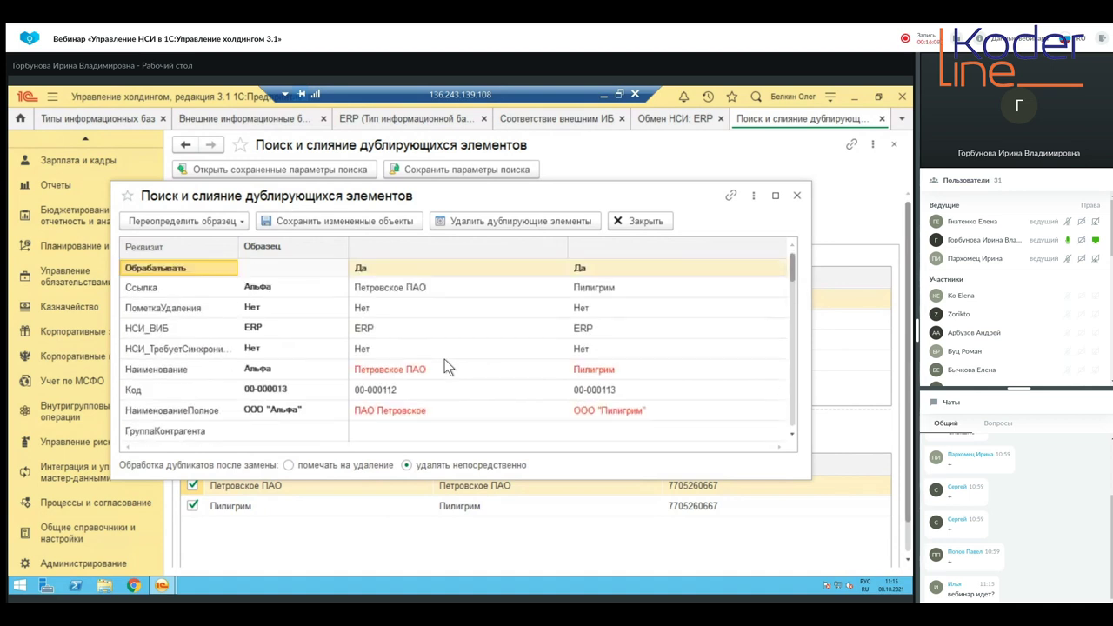
double_click(396, 368)
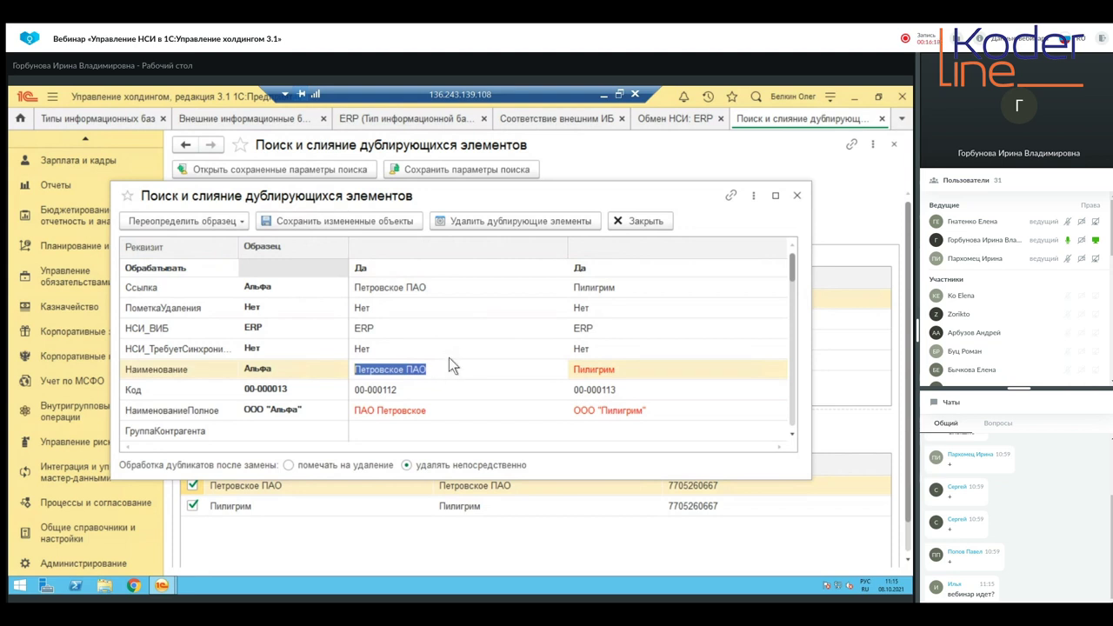
text(123)
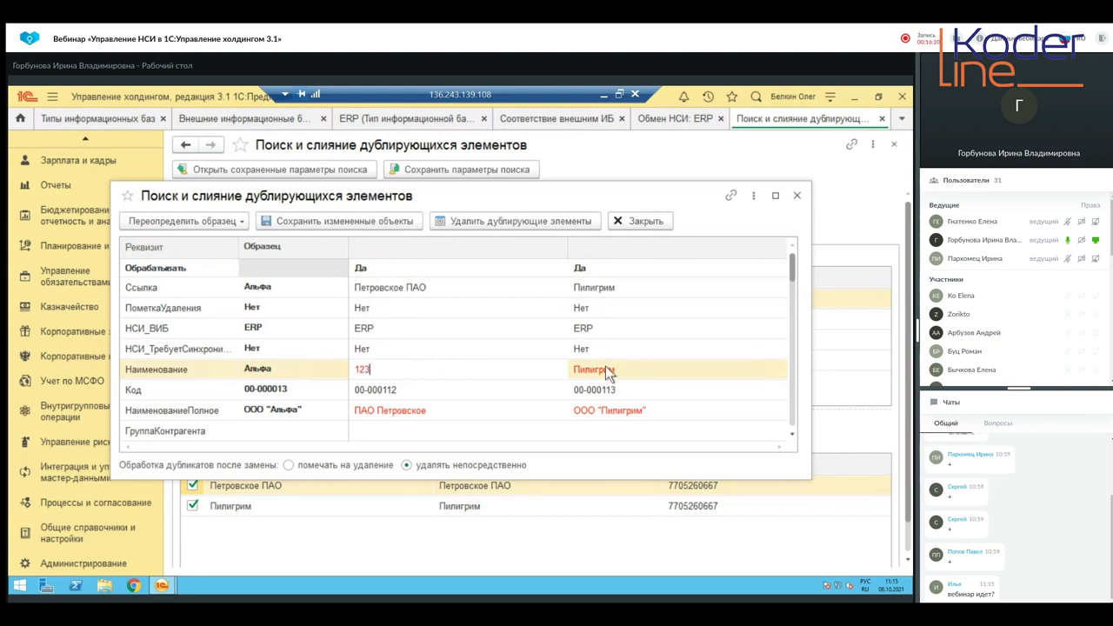
click(606, 366)
text(567)
drag(659, 374, 563, 380)
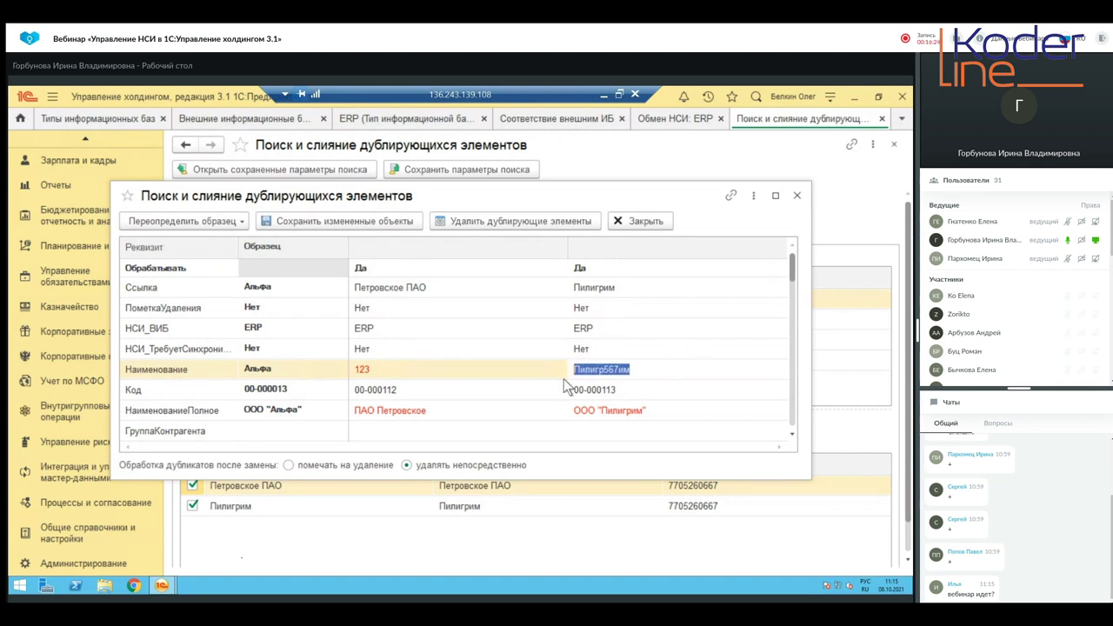
text(567)
click(437, 429)
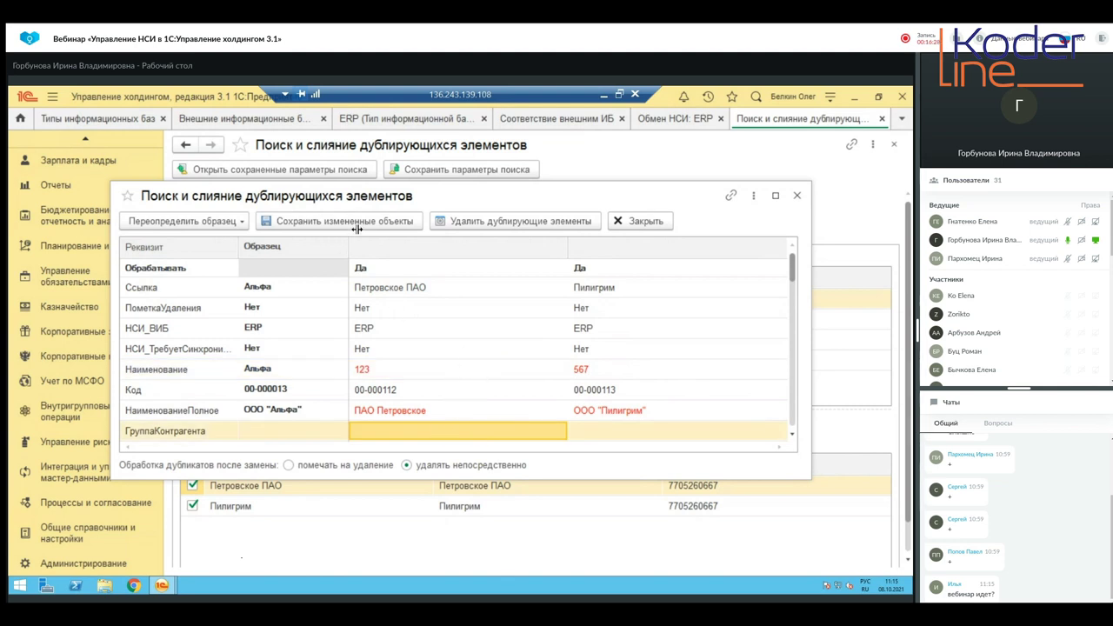
Delete the duplicate elements of Альфа, and view the remaining duplicates found for Альтаир and Монолит
click(492, 224)
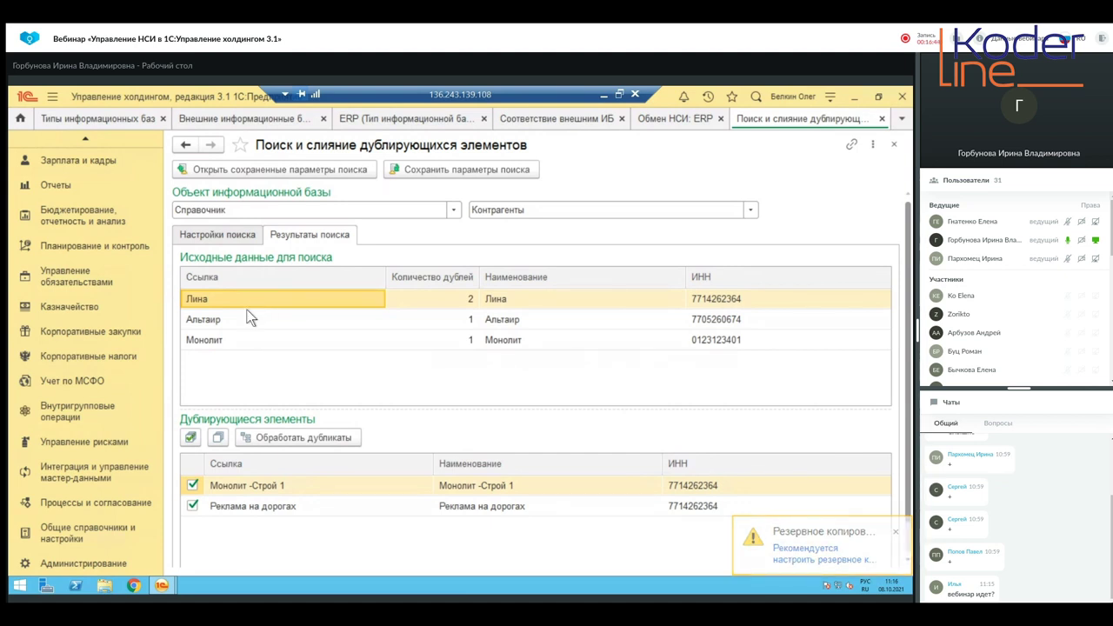
click(247, 327)
click(247, 341)
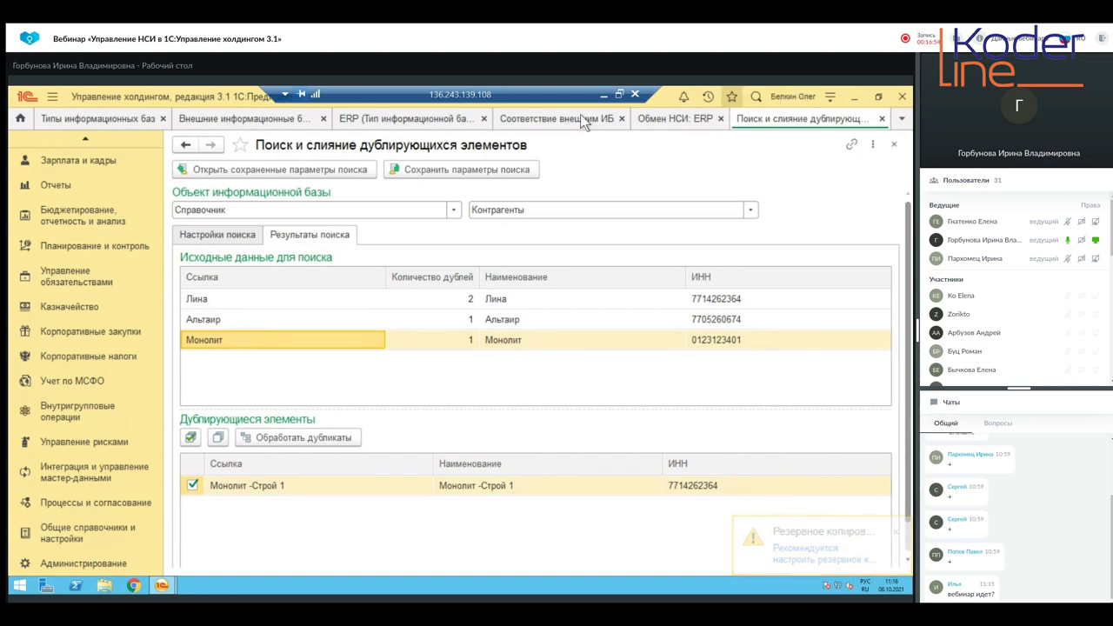
Switch to the PowerPoint presentation and show slide 5, «Методы управления мастер-данными»
click(609, 94)
click(82, 443)
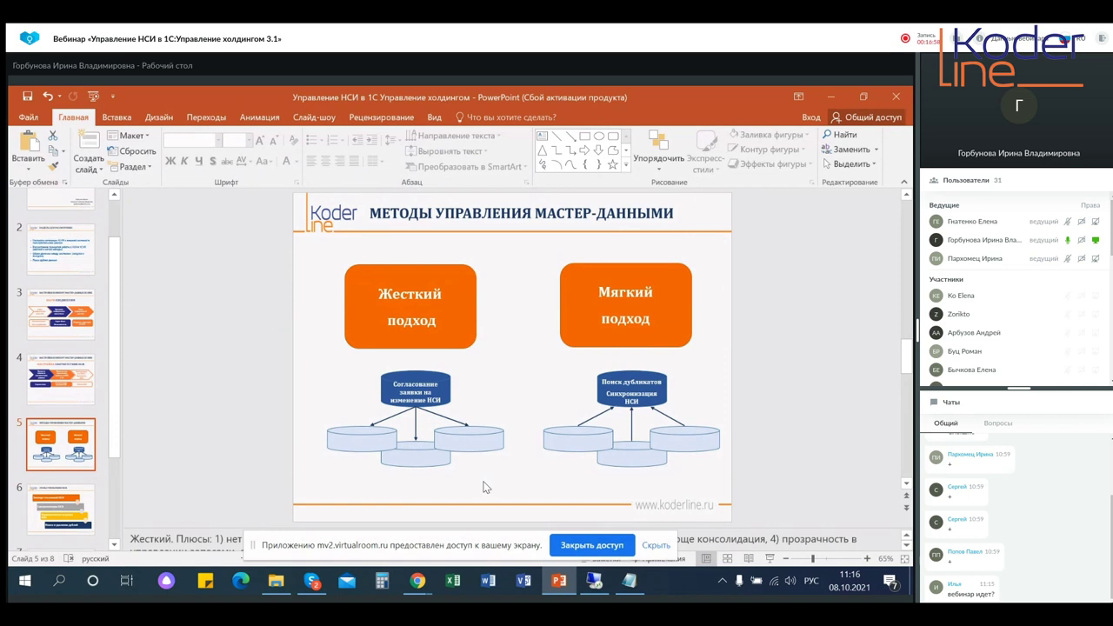
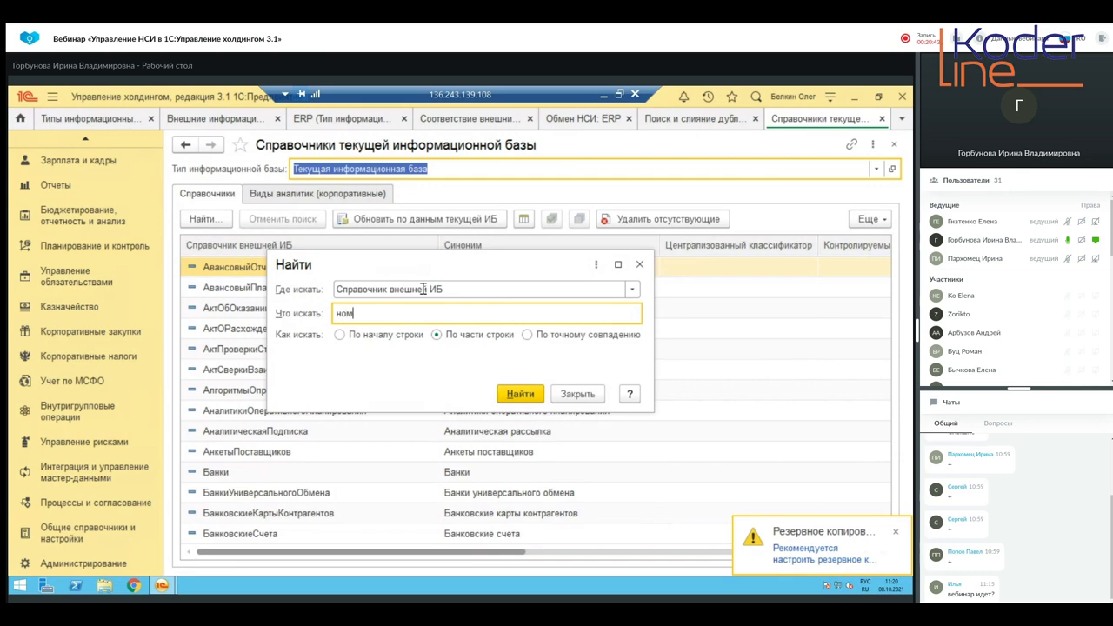
Search the current infobase directories for «ном», view the ЦНСИ settings of Номенклатура, and open its approval settings for change requests
key(Return)
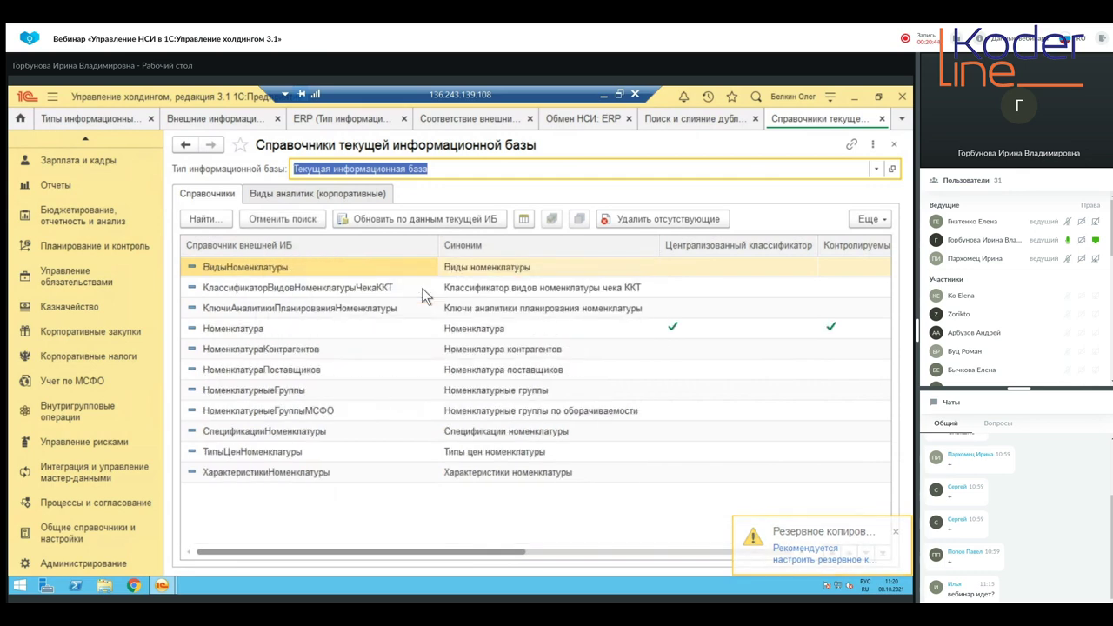
double_click(310, 330)
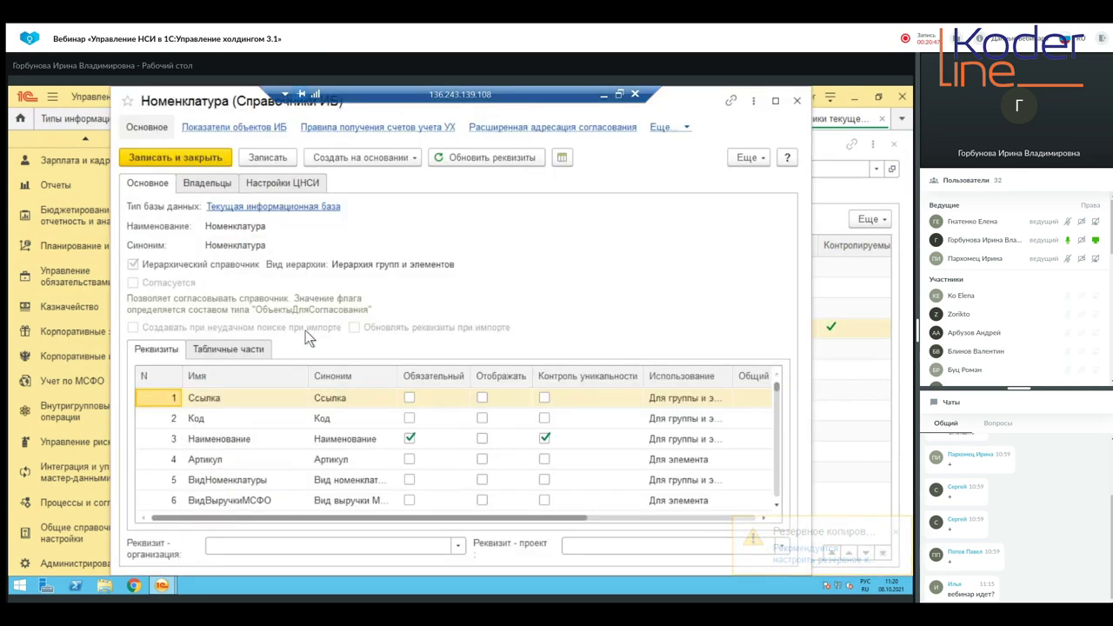
click(303, 183)
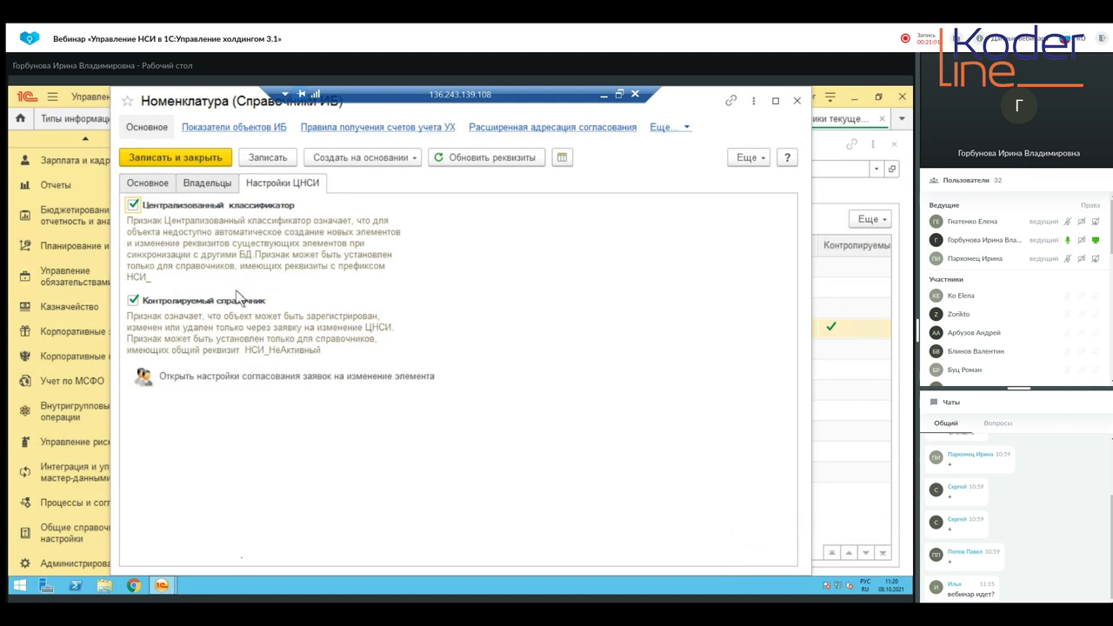
click(290, 381)
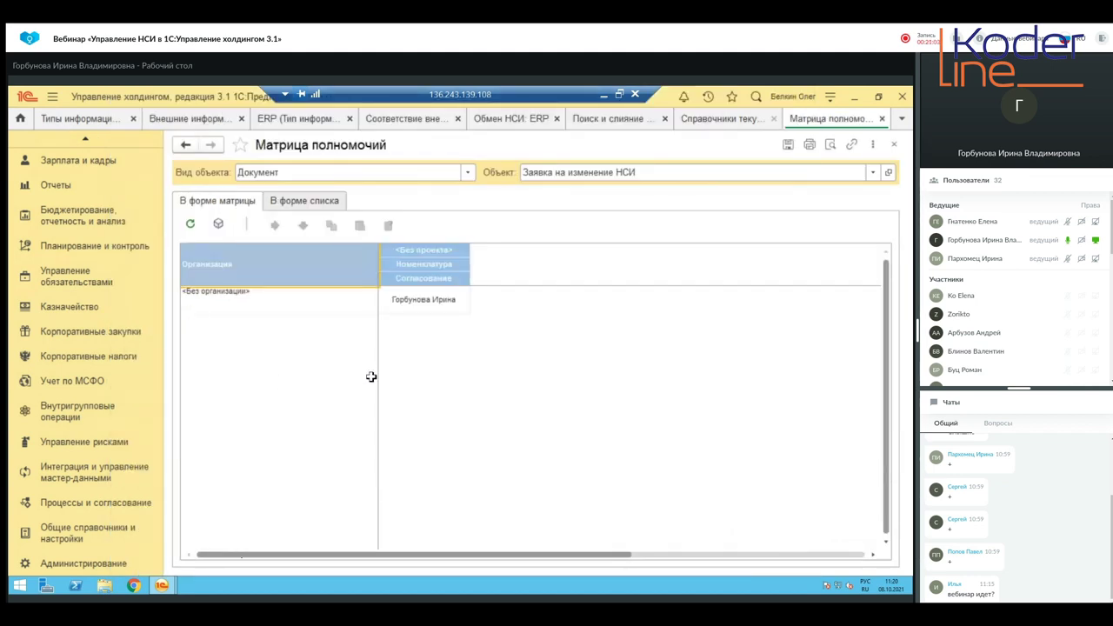
Open the approver selection for Номенклатура in the authority matrix and list the available universal process templates
click(418, 304)
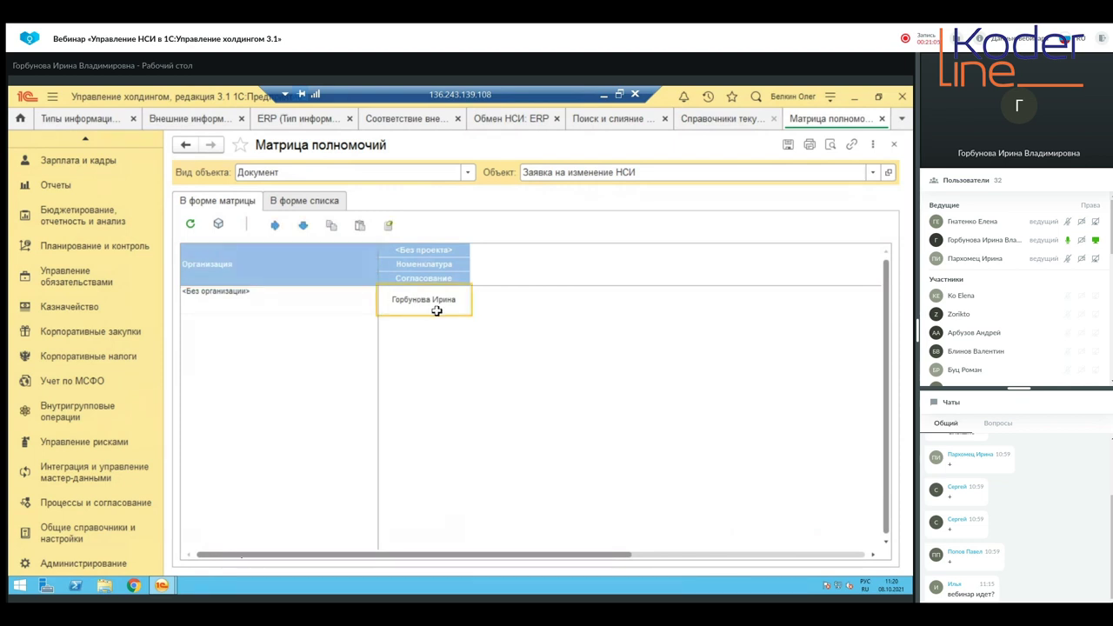
double_click(436, 310)
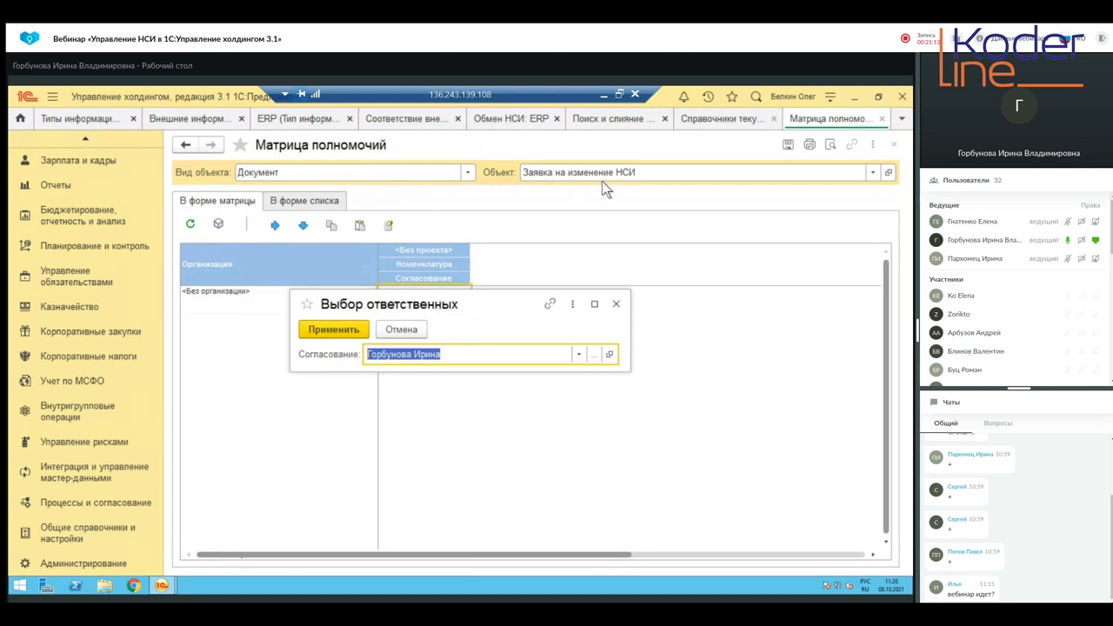
click(578, 354)
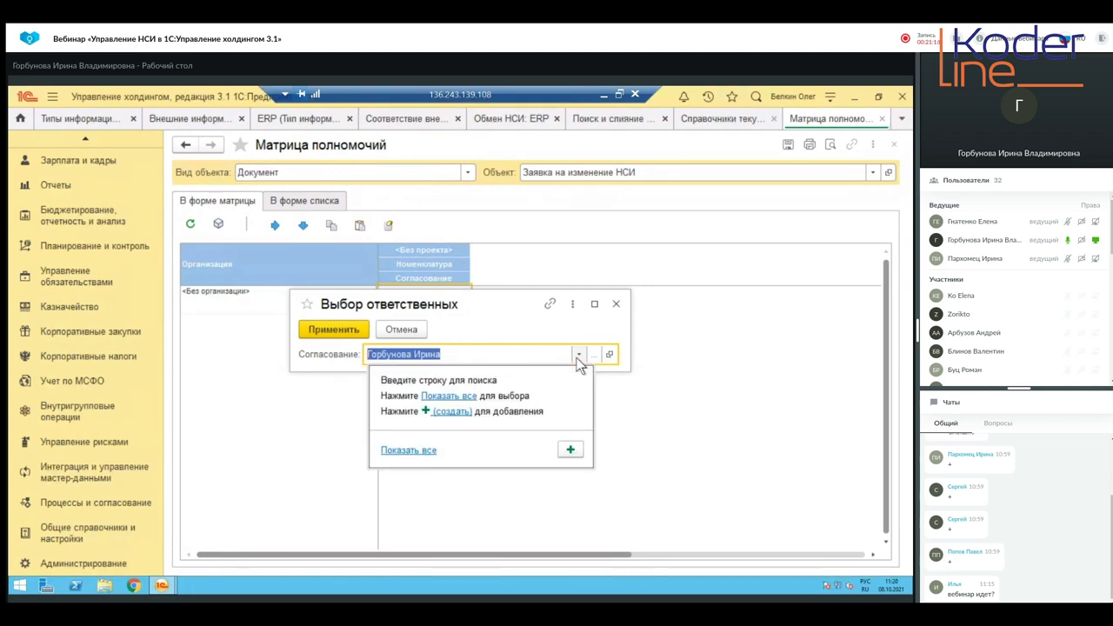
click(458, 409)
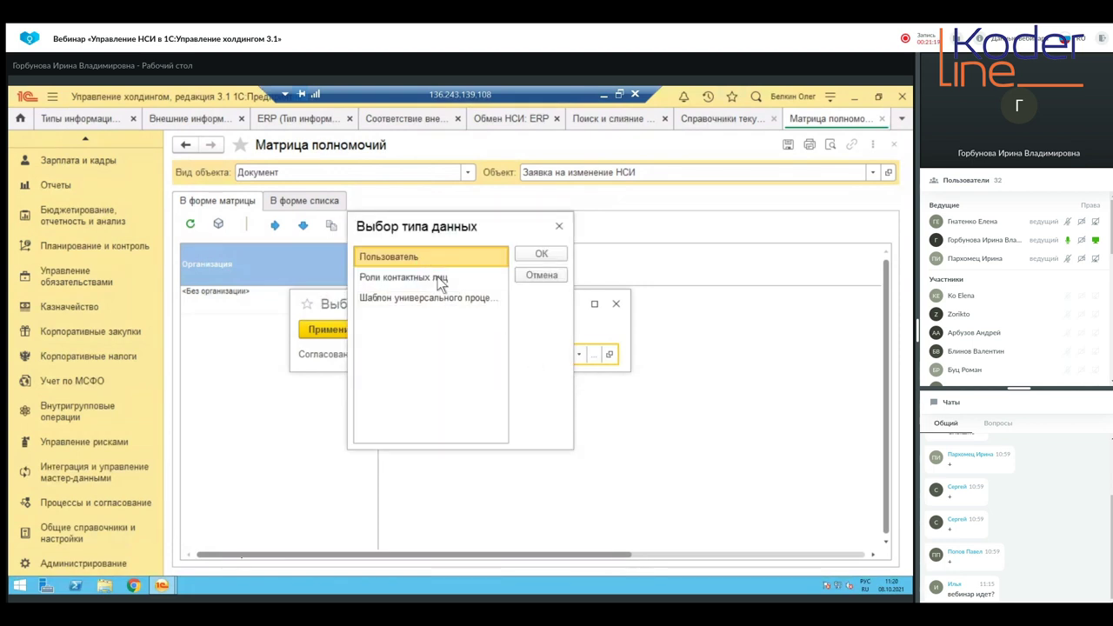
click(393, 296)
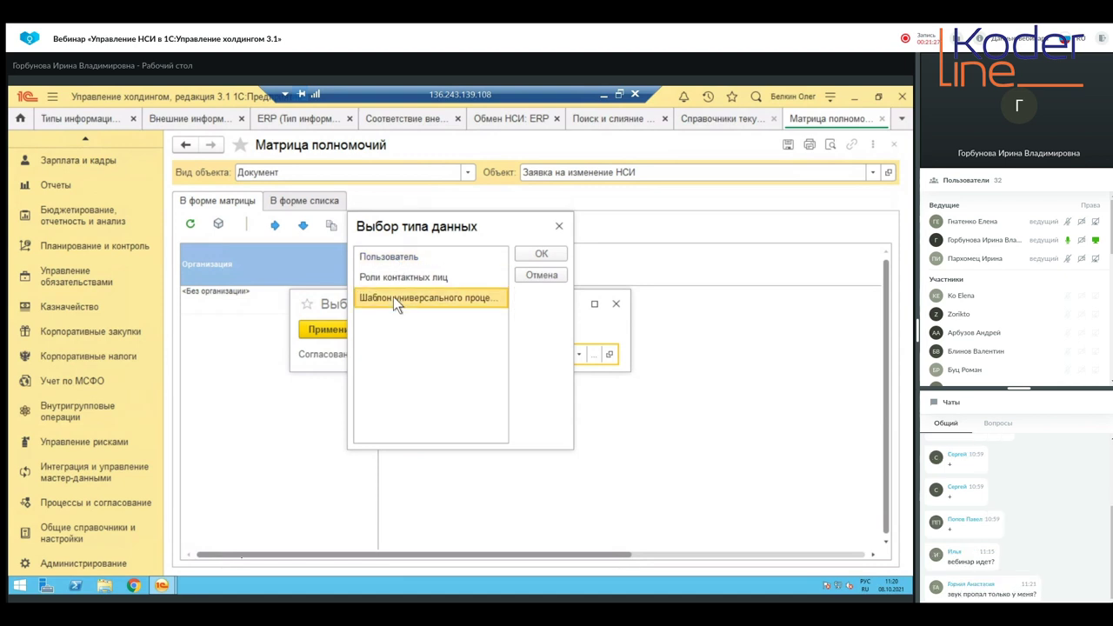
click(539, 254)
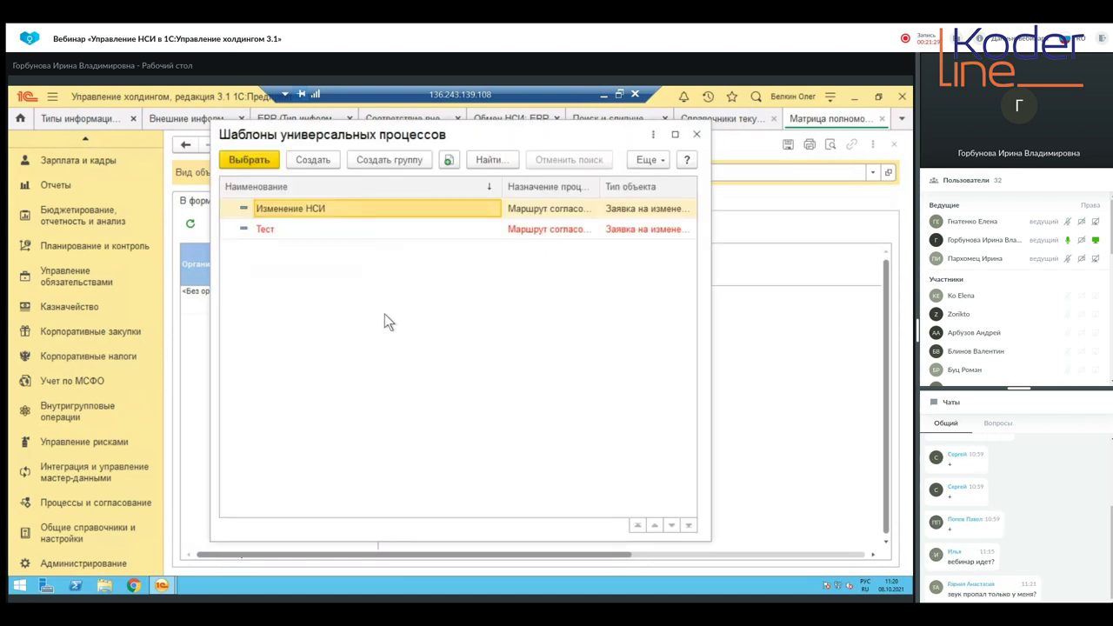
Open the process template Изменение НСИ for editing, examine its approval stages, and close it and the template list without choosing a template
right_click(307, 211)
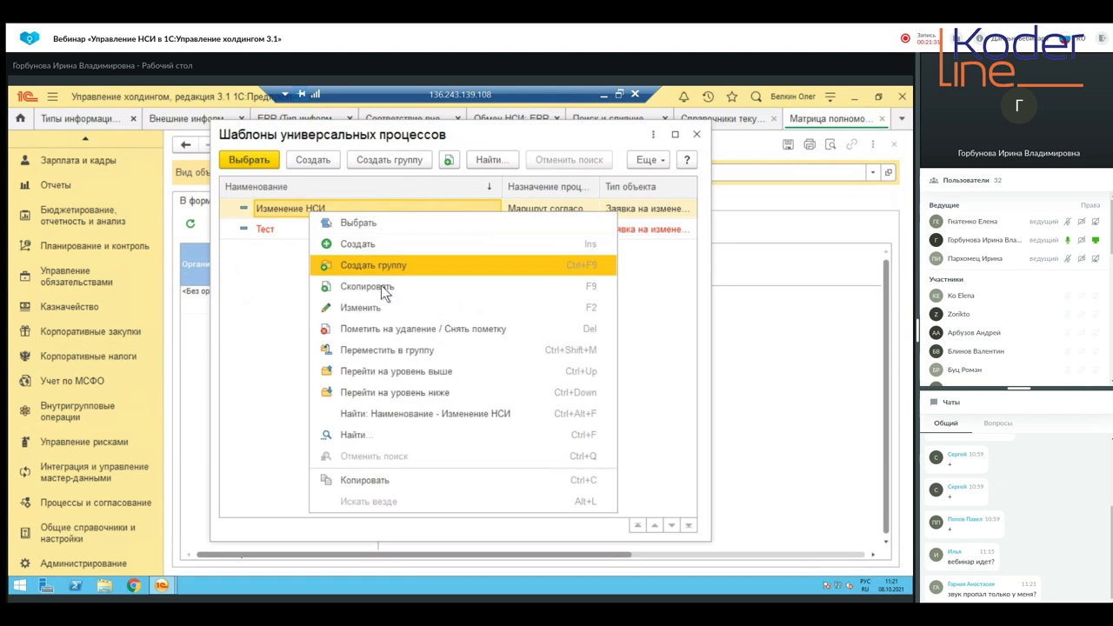
click(374, 306)
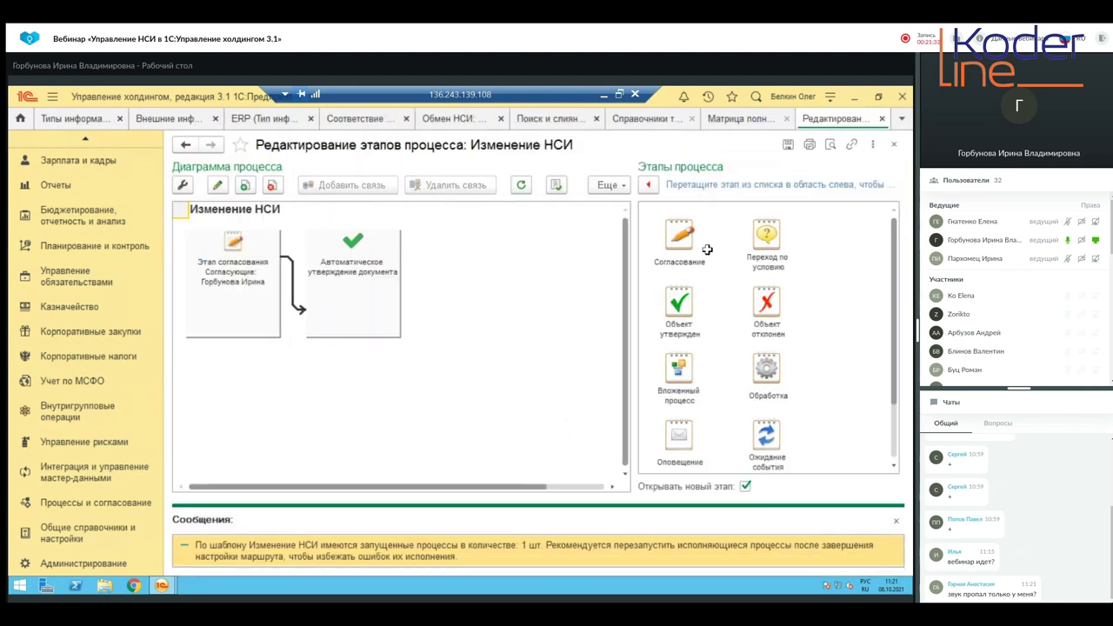
click(896, 523)
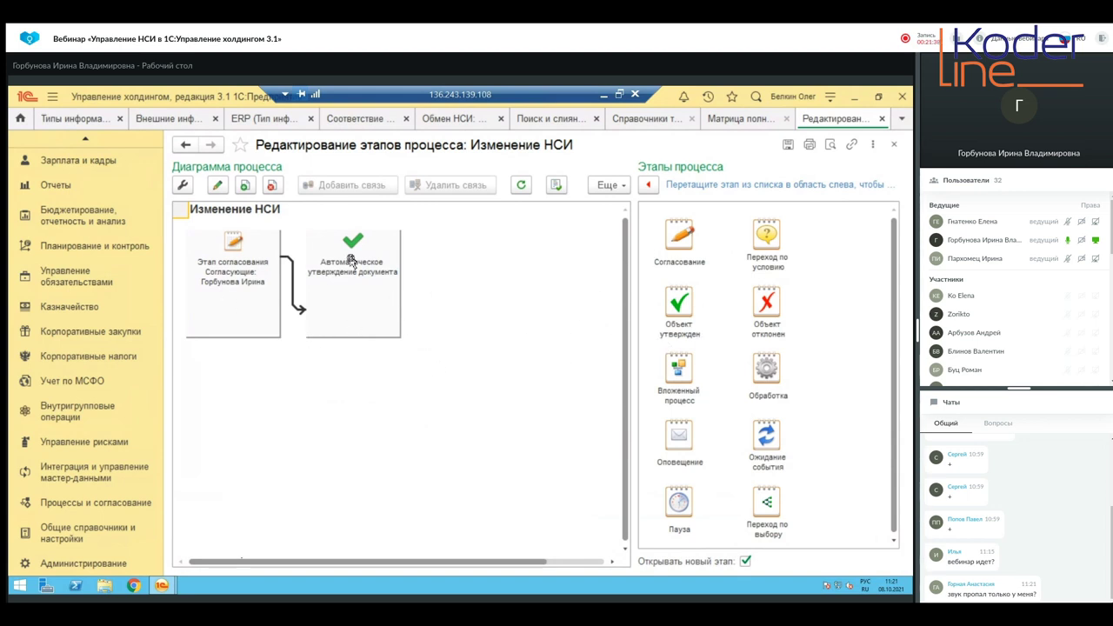
click(882, 119)
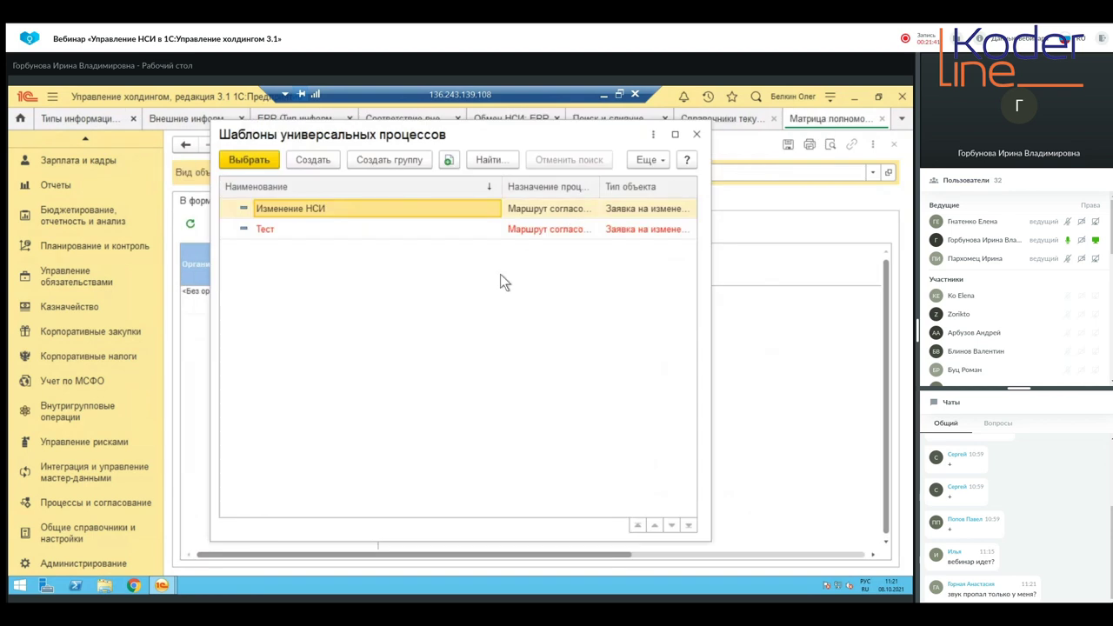
click(696, 133)
Choose the data type Пользователь for Согласование, select the responsible user as approver, and apply the choice
click(578, 353)
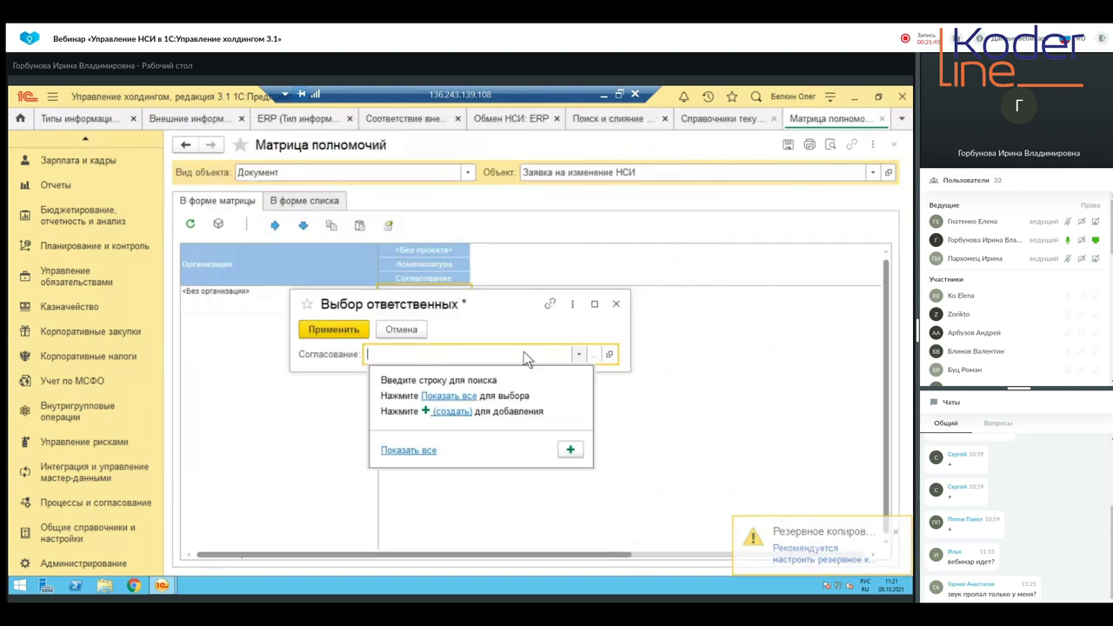
click(409, 450)
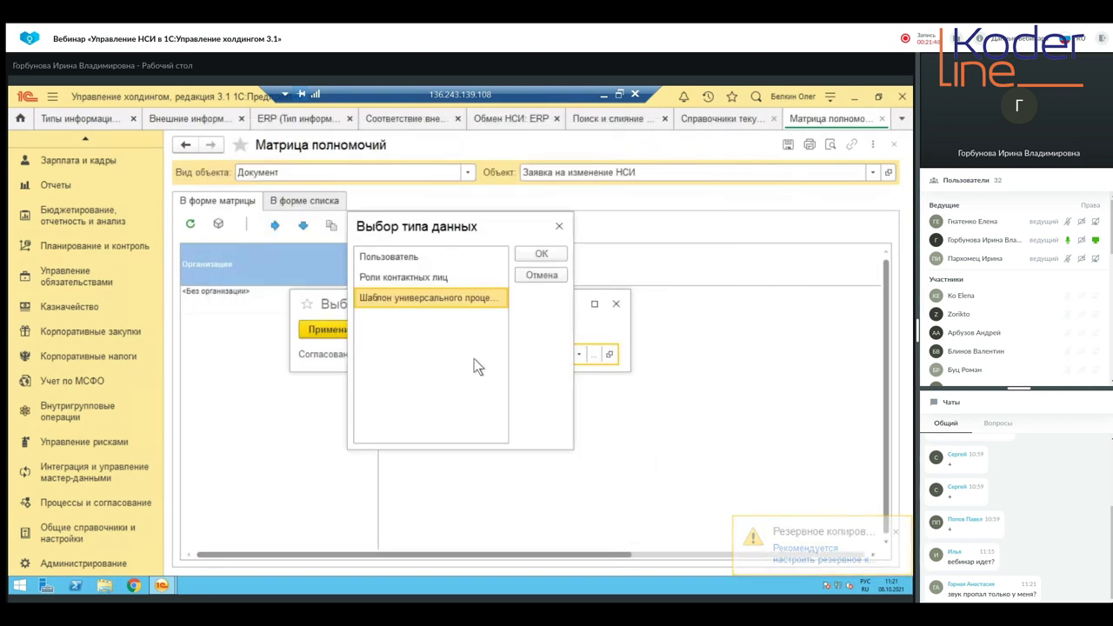
click(431, 256)
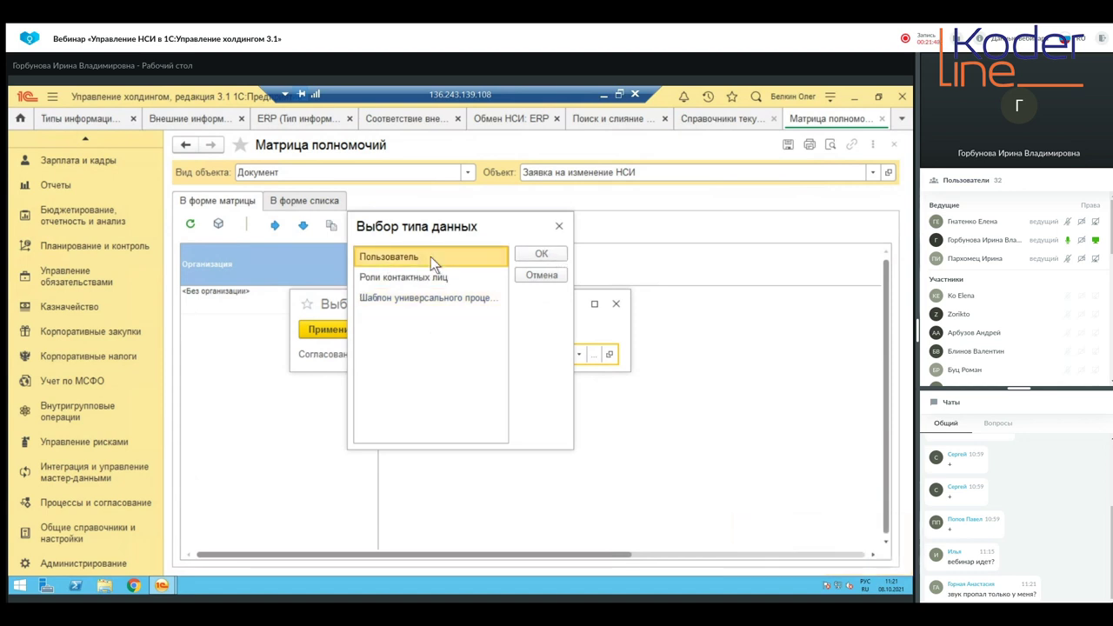
click(539, 254)
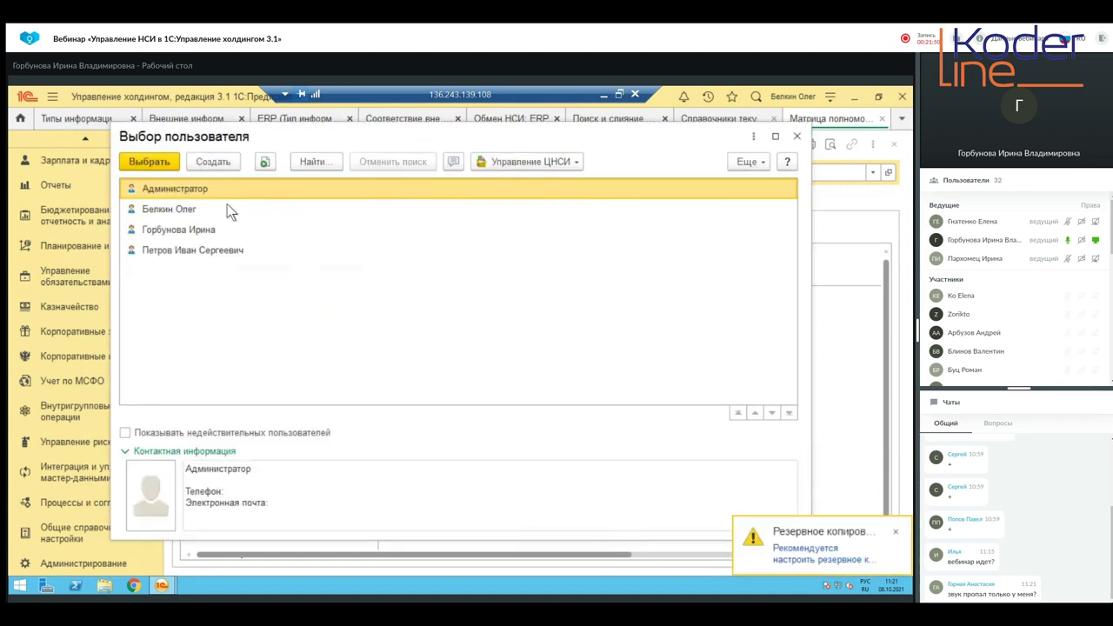
click(157, 230)
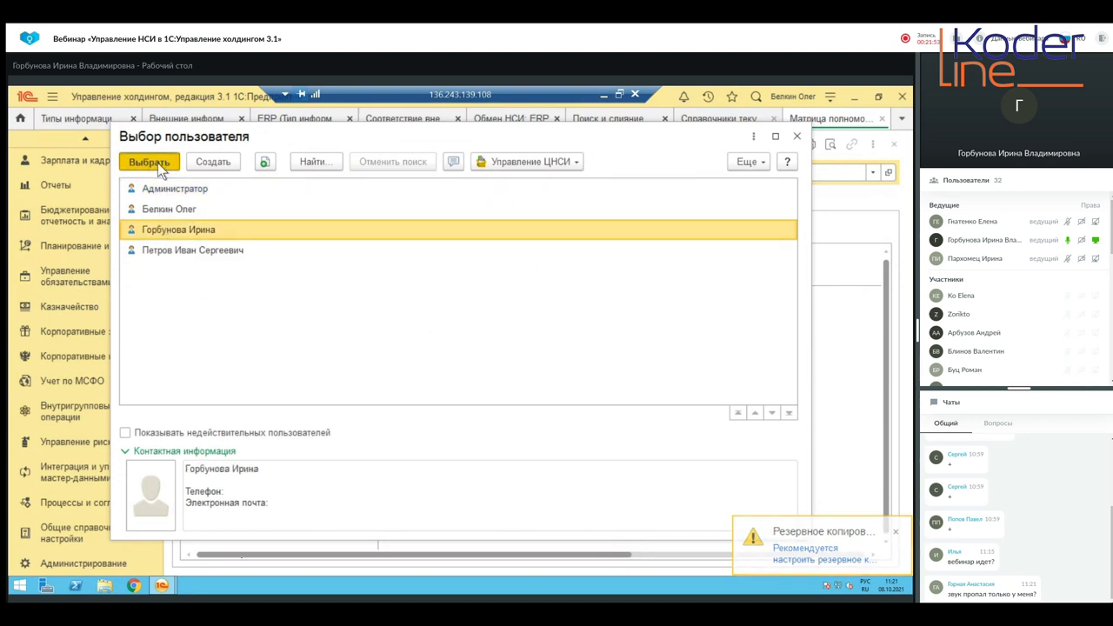
click(152, 161)
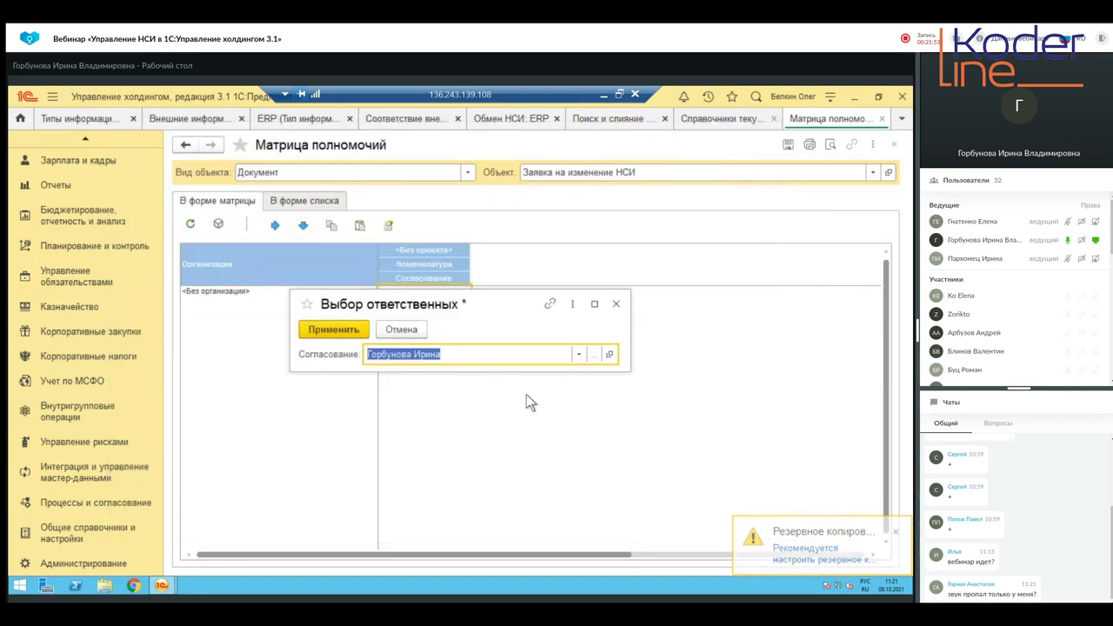
click(333, 329)
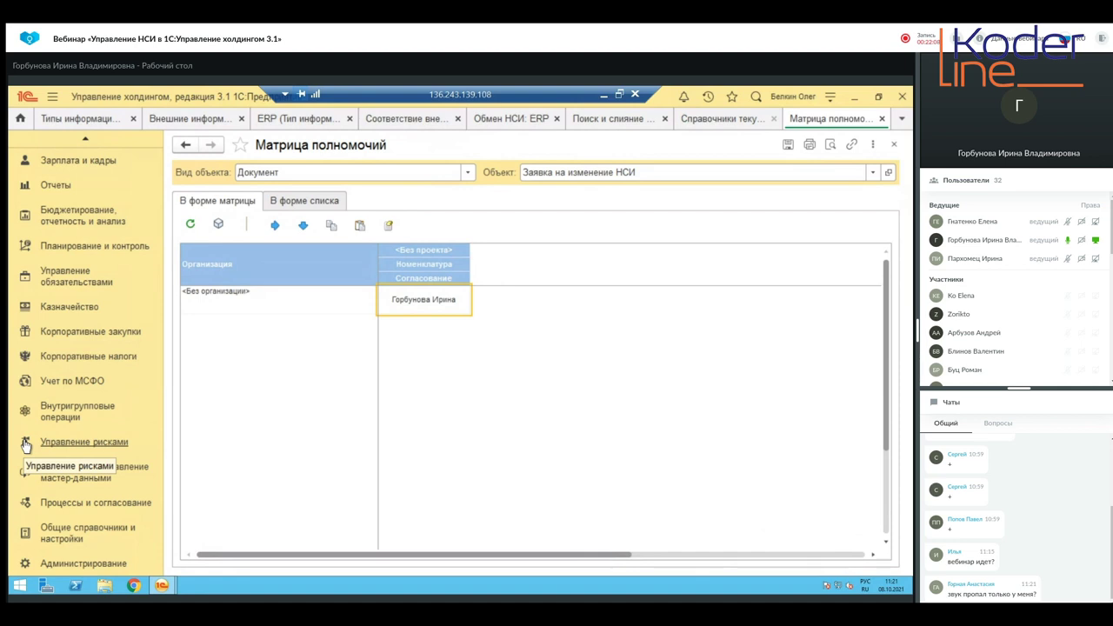
Open the Номенклатура directory from the Справочники section
scroll(61, 392, up, 3)
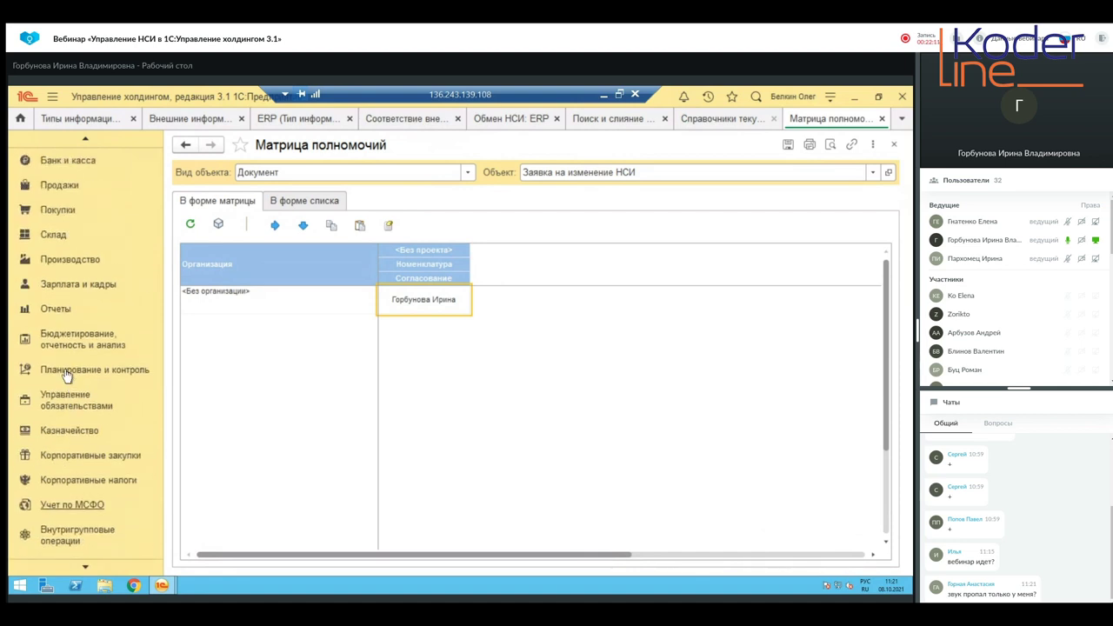
scroll(67, 375, up, 2)
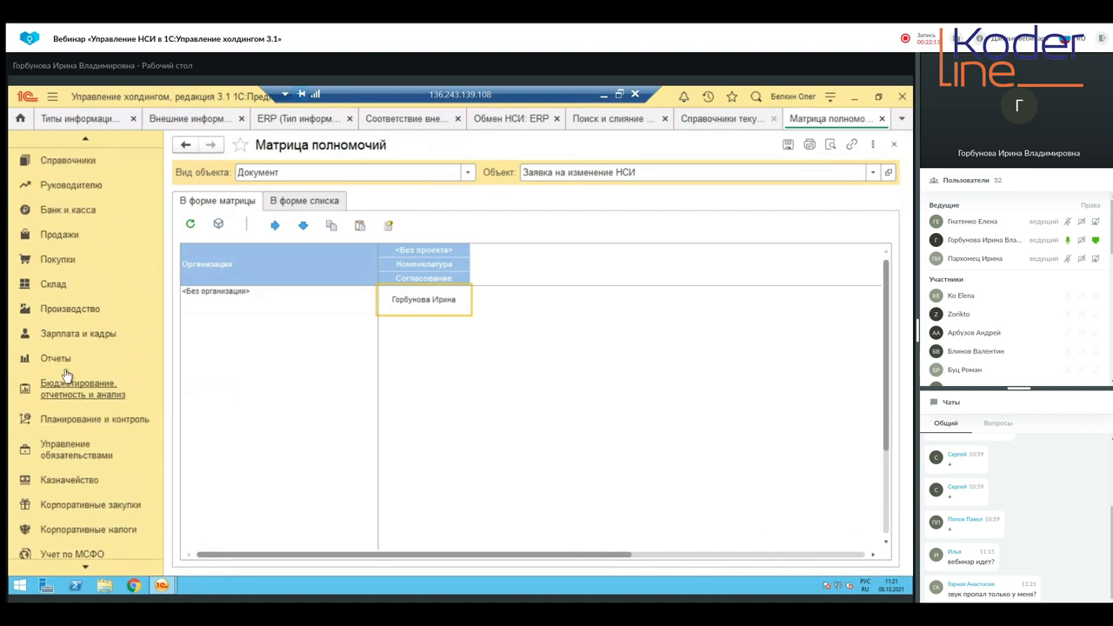
scroll(79, 393, up, 1)
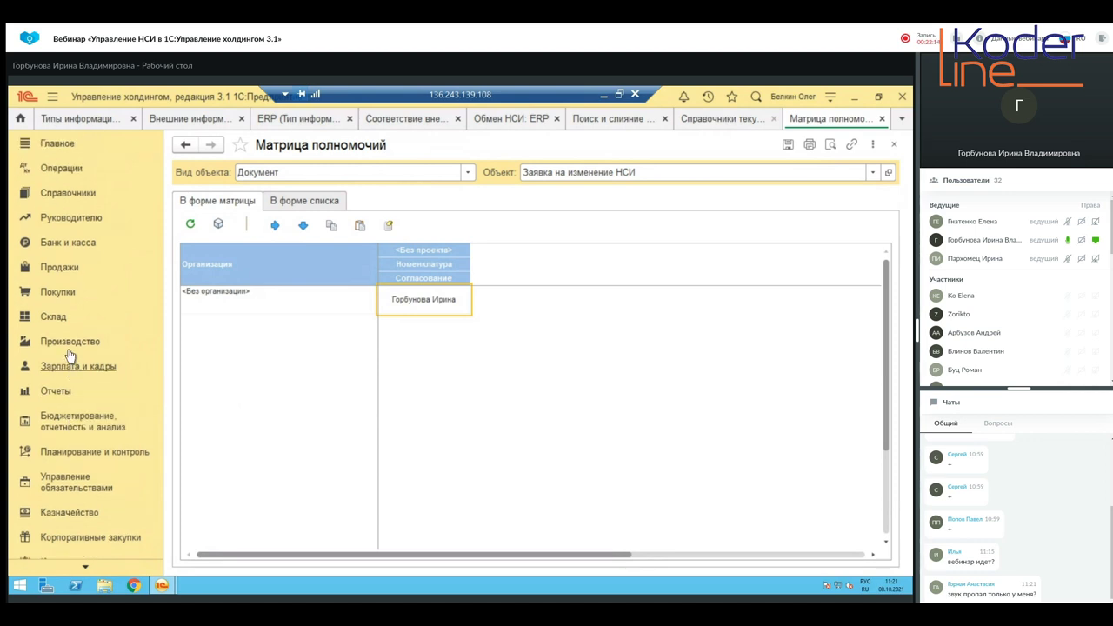
click(69, 193)
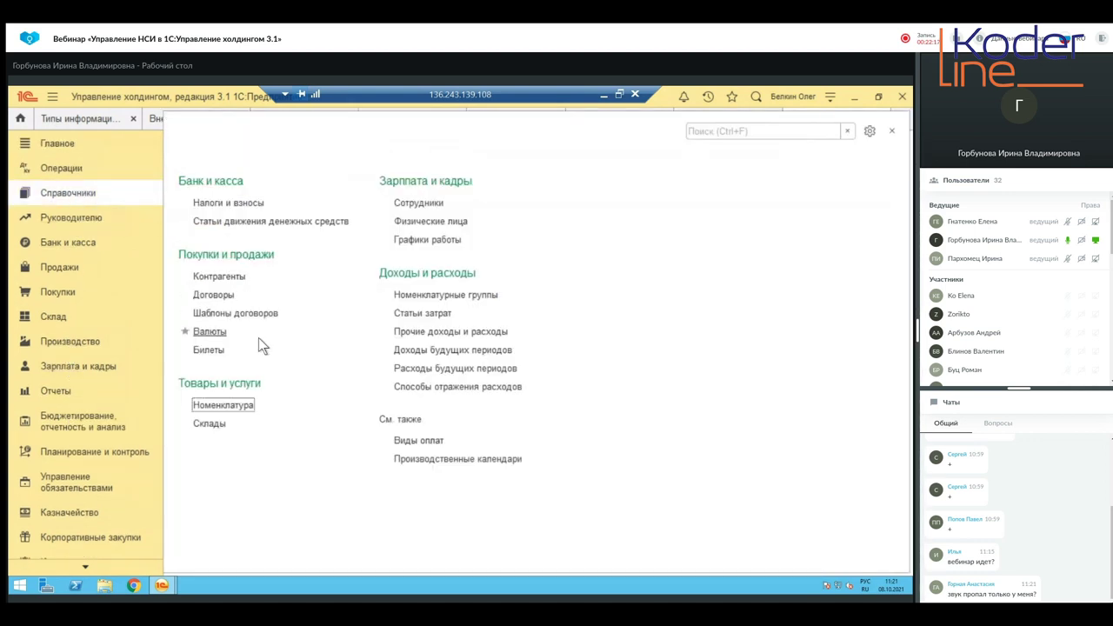
click(237, 405)
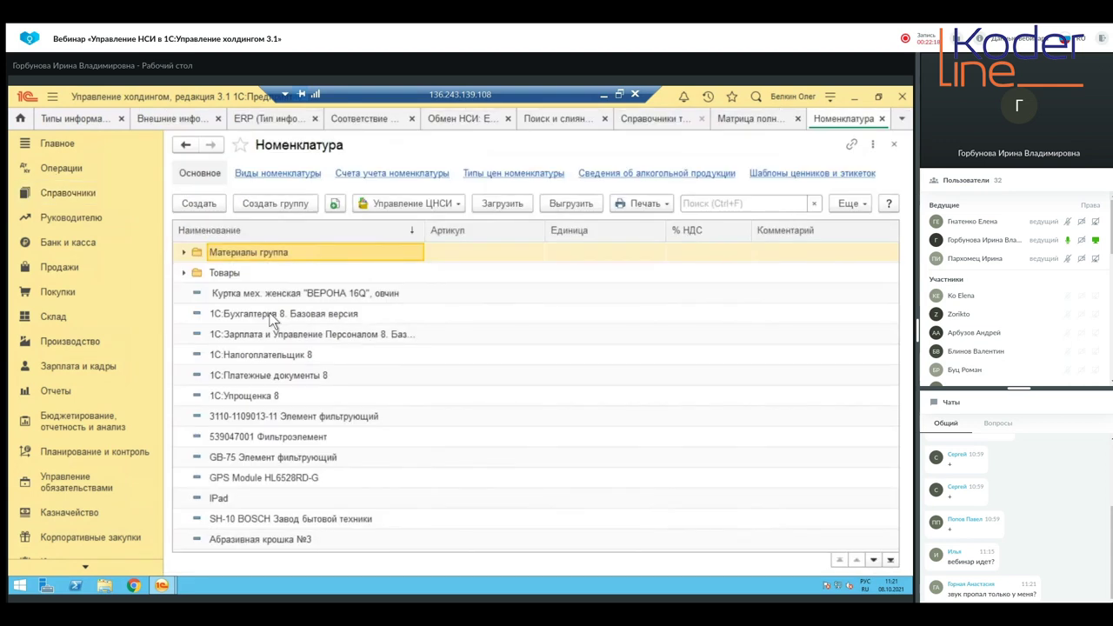
Create a Номенклатура element named Ручка синяя with the kind Тест and save it without closing the card
click(195, 202)
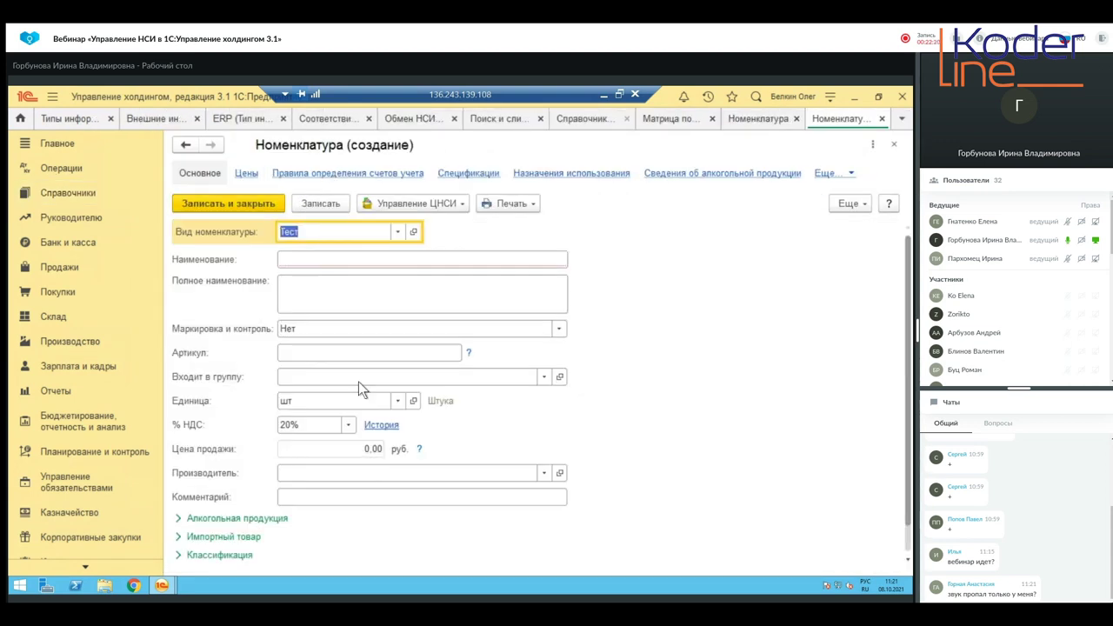
click(307, 259)
text(Р)
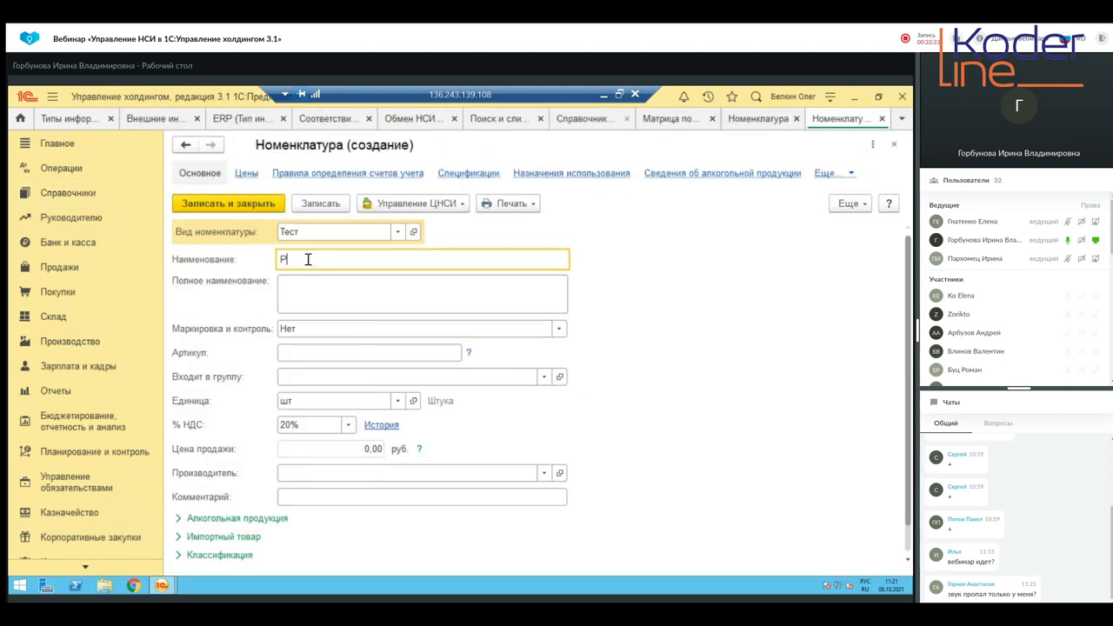
text(учка синяяс)
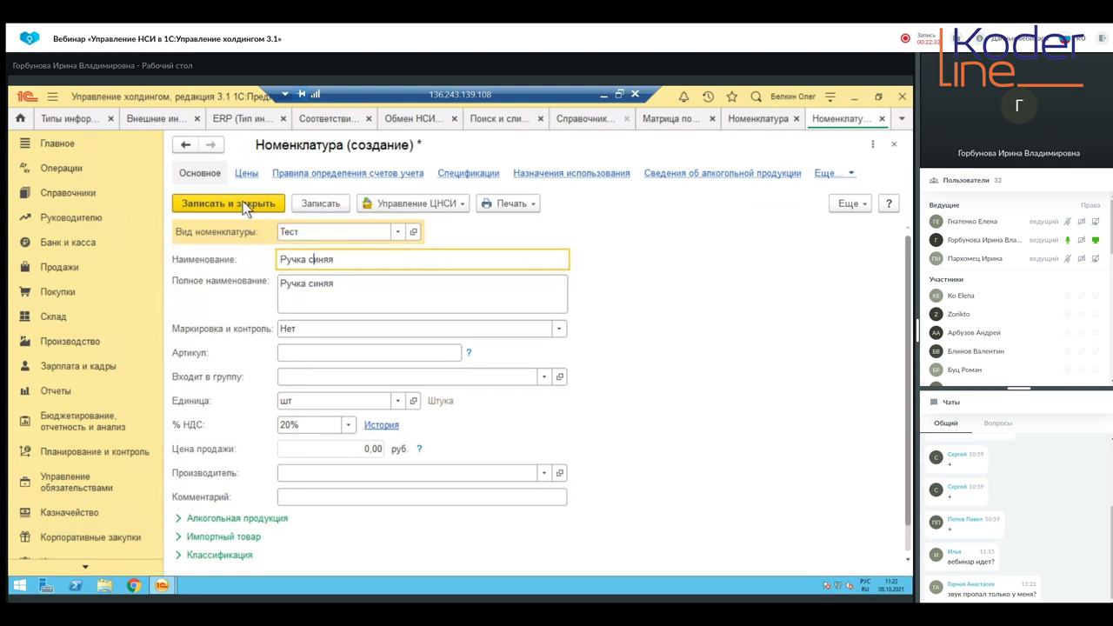
click(321, 204)
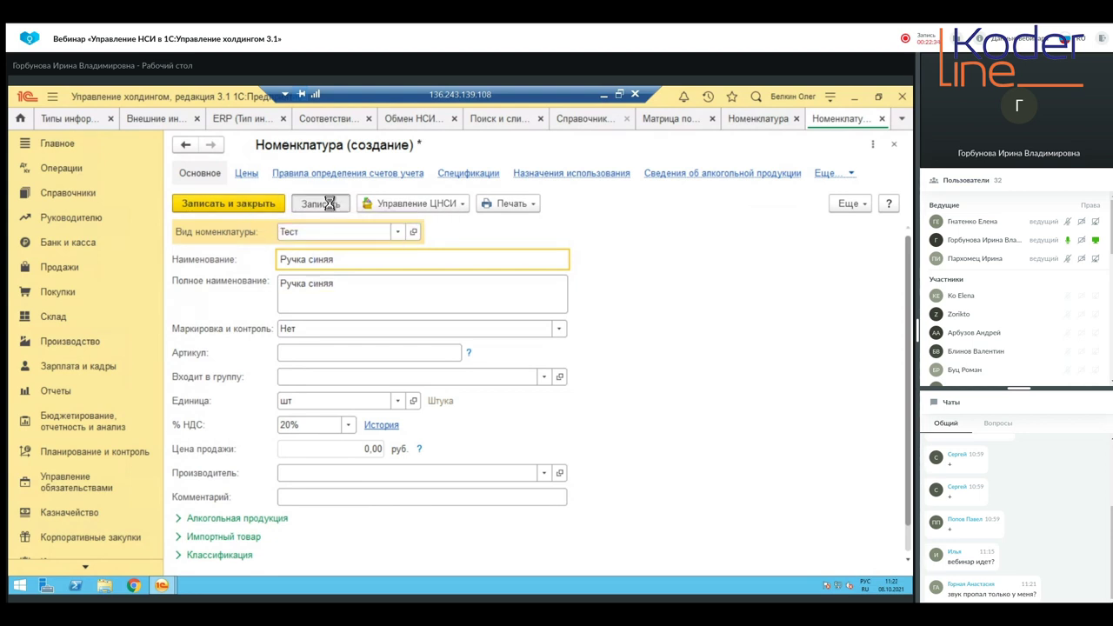
Enter an element change request for Ручка синяя and look up where Заявки на изменение НСИ is found in Интеграция и управление мастер-данными
click(431, 205)
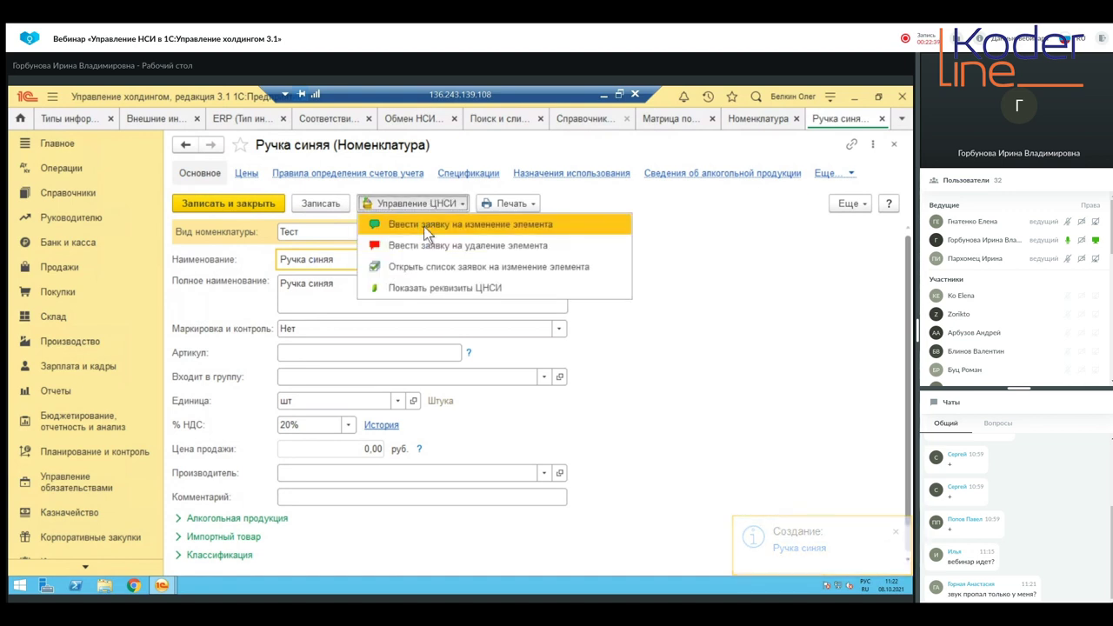
click(423, 226)
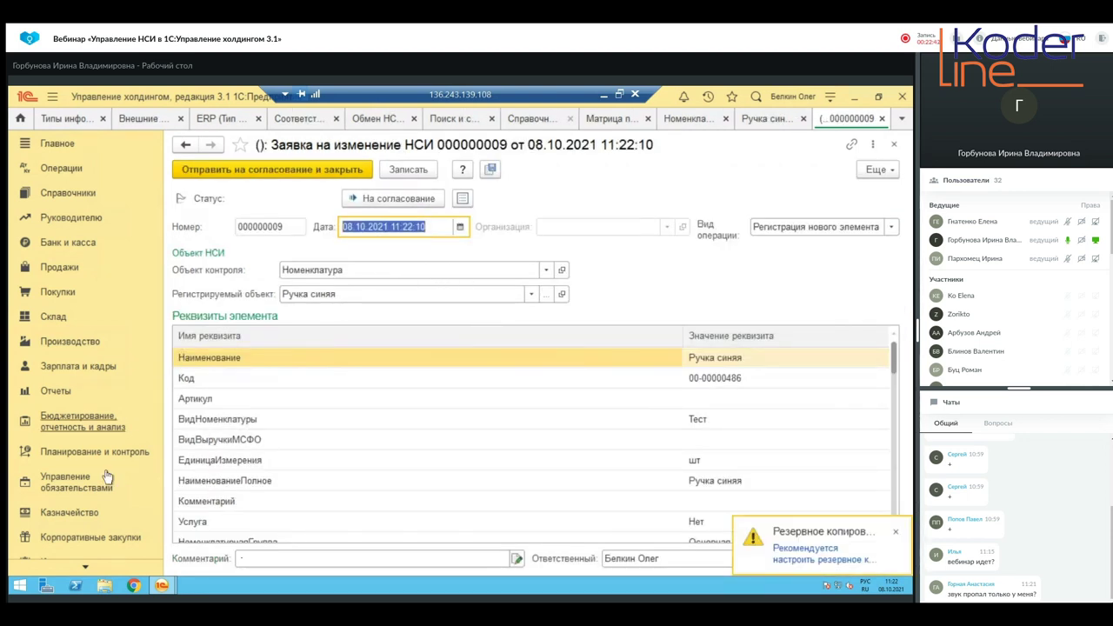
scroll(65, 434, down, 5)
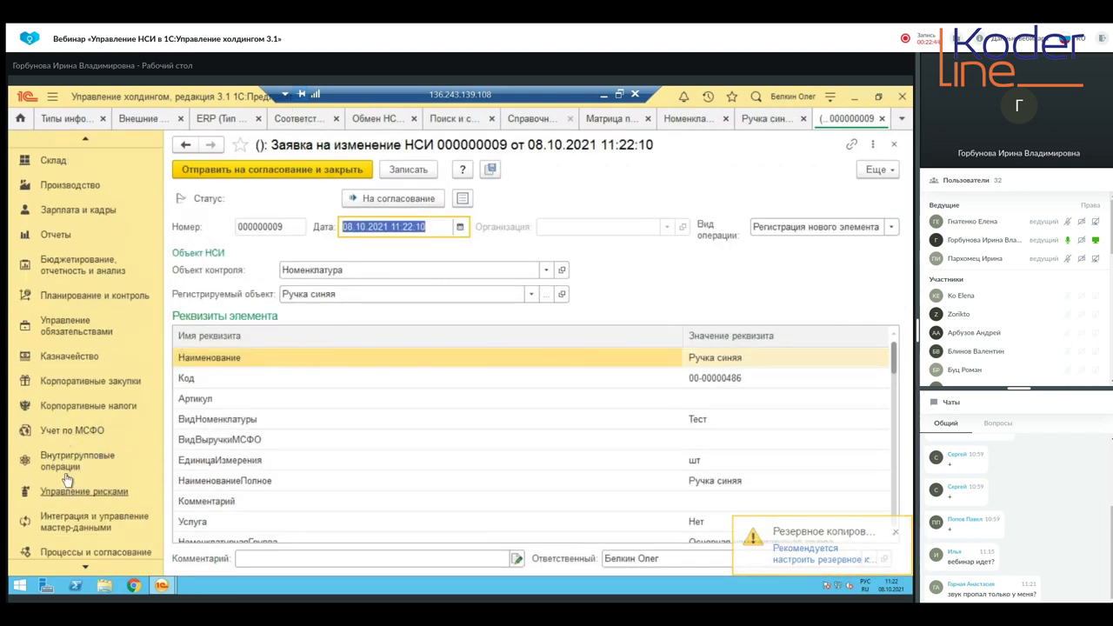
click(61, 523)
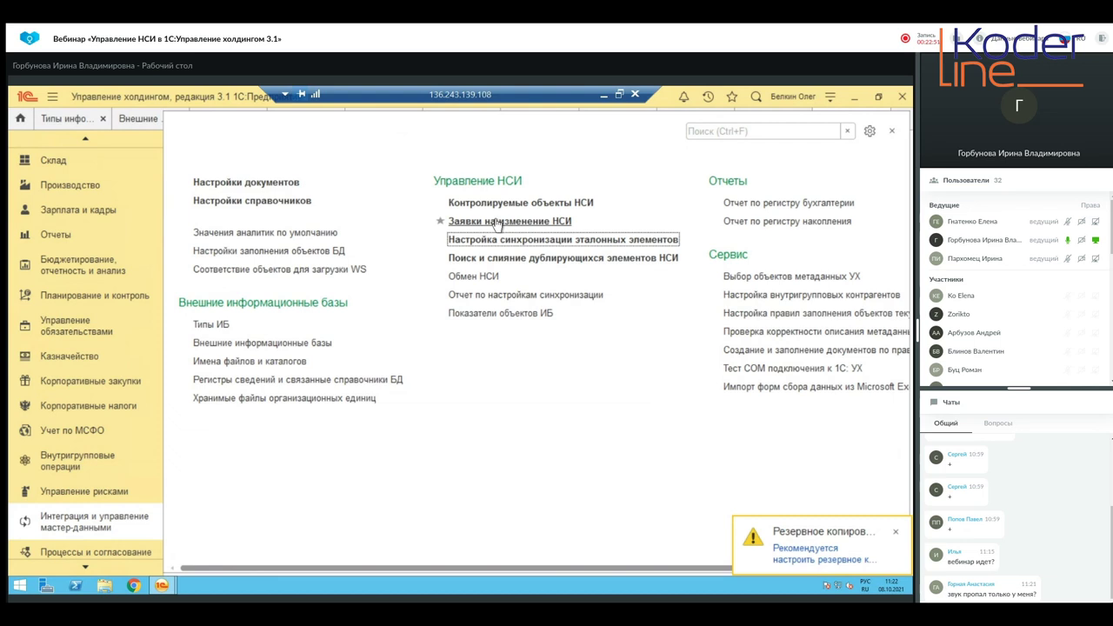
click(891, 130)
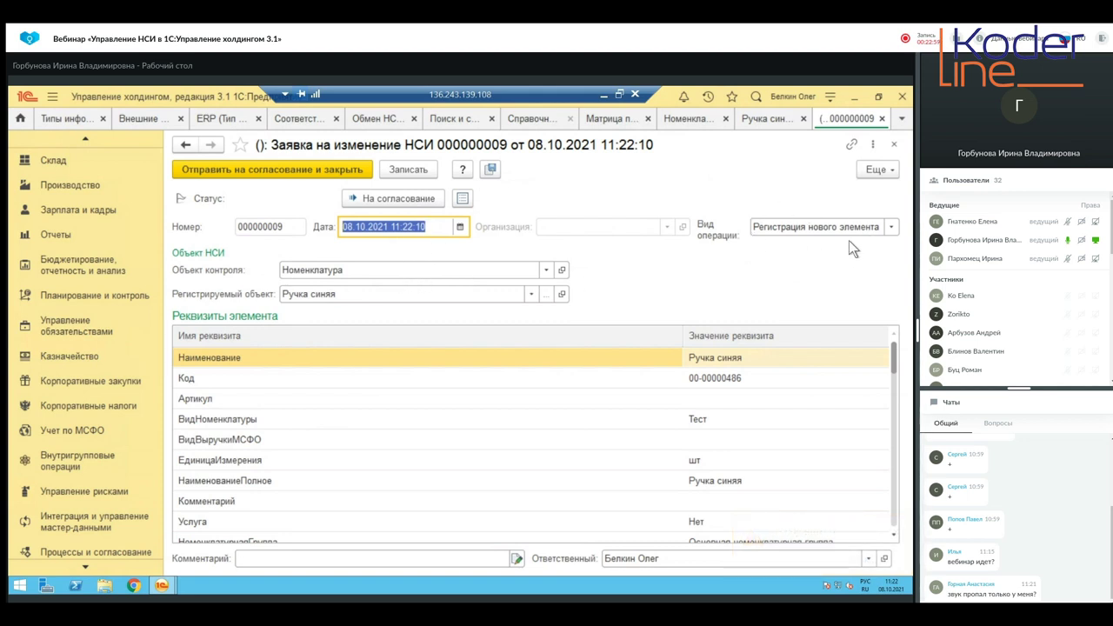
Review the request's operation kinds, keep Регистрация нового элемента, send the request for approval, and close the Ручка синяя card
click(892, 227)
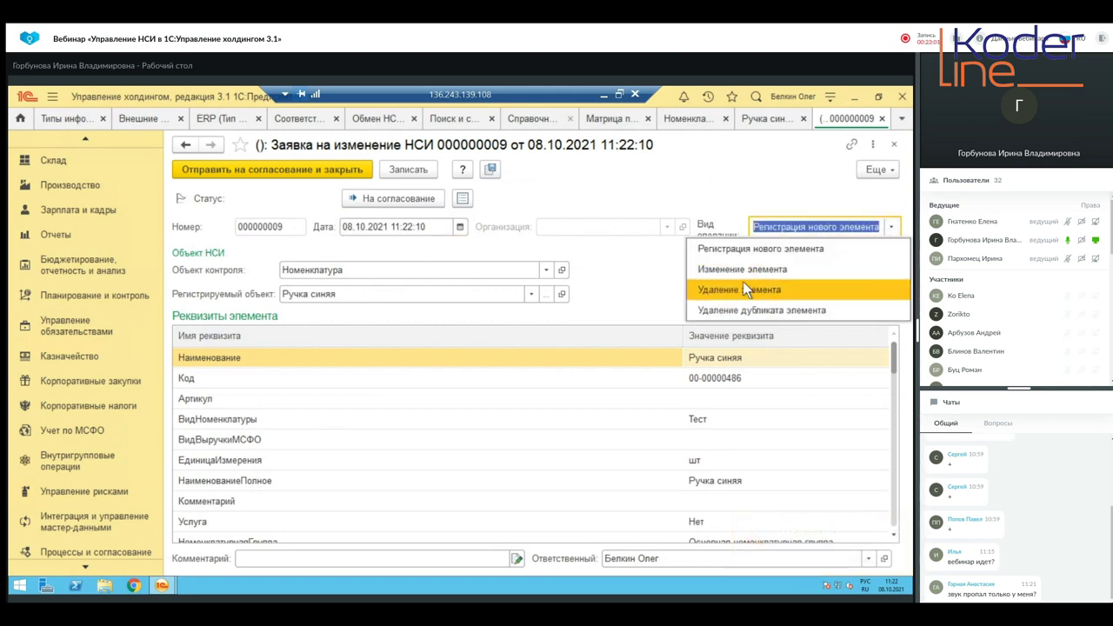
click(854, 229)
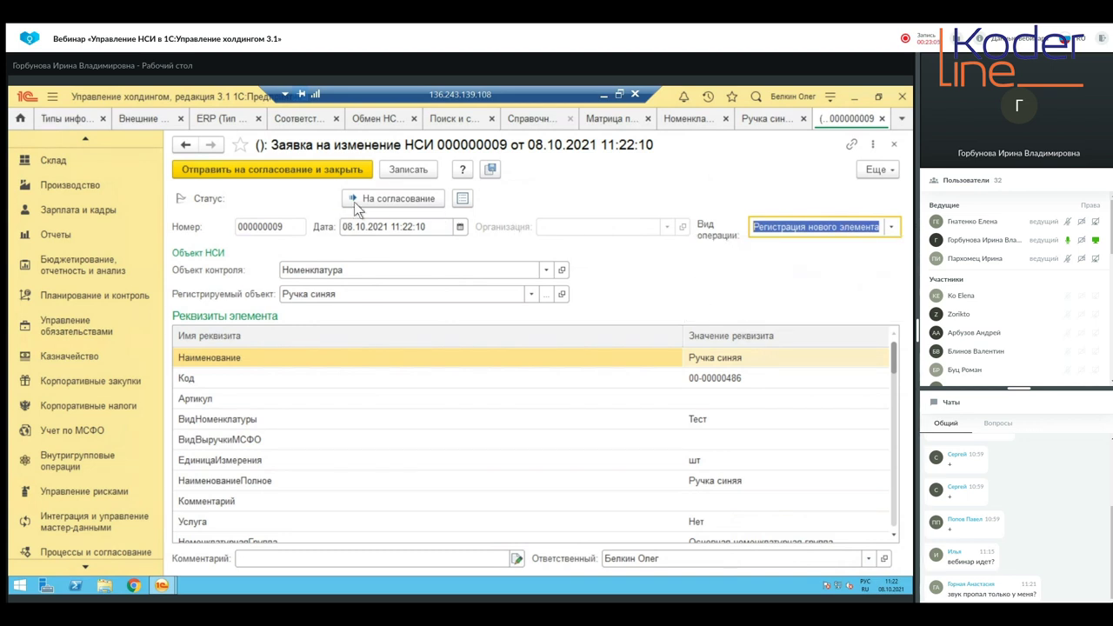
click(261, 167)
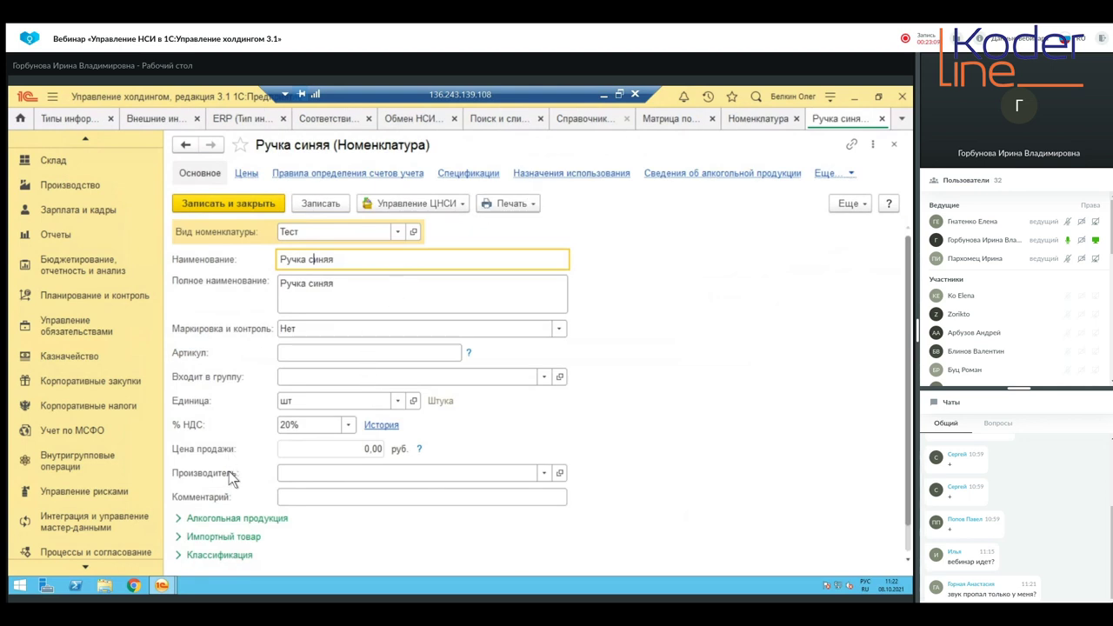
click(882, 119)
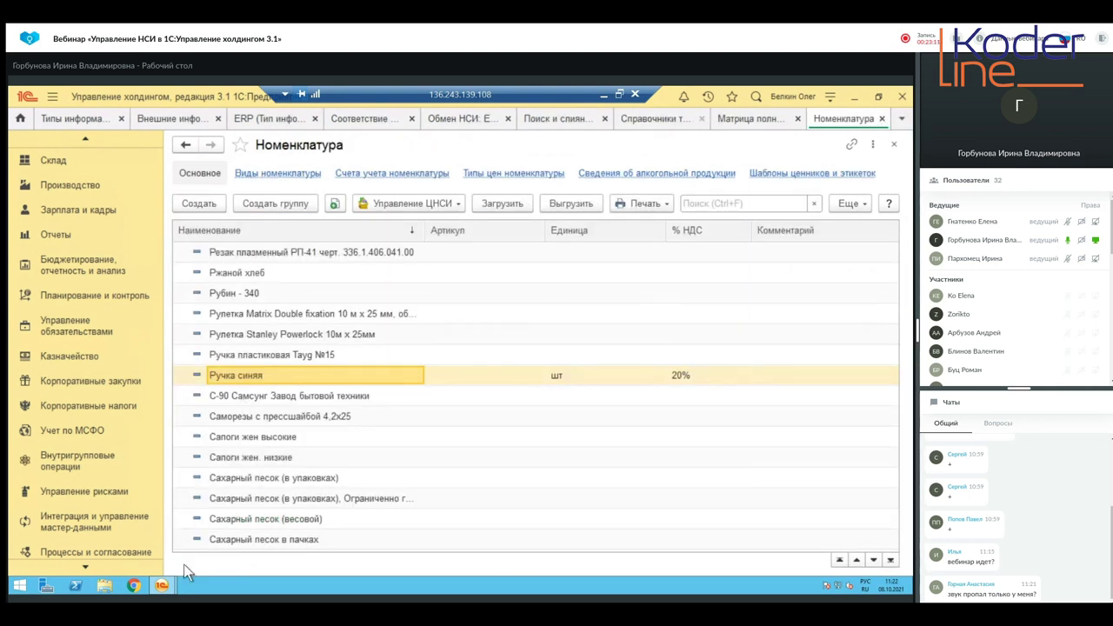
Switch to the approver's session and open the Ручка синяя request from Заявки на изменение НСИ on the start page
mouse_move(161, 587)
click(218, 532)
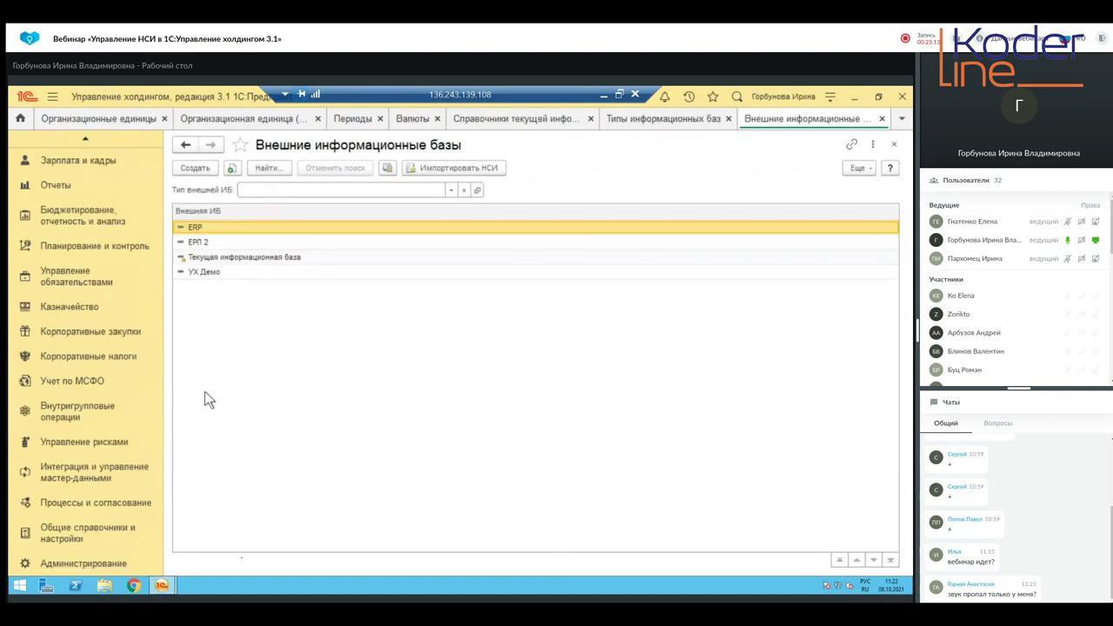
click(24, 117)
click(334, 222)
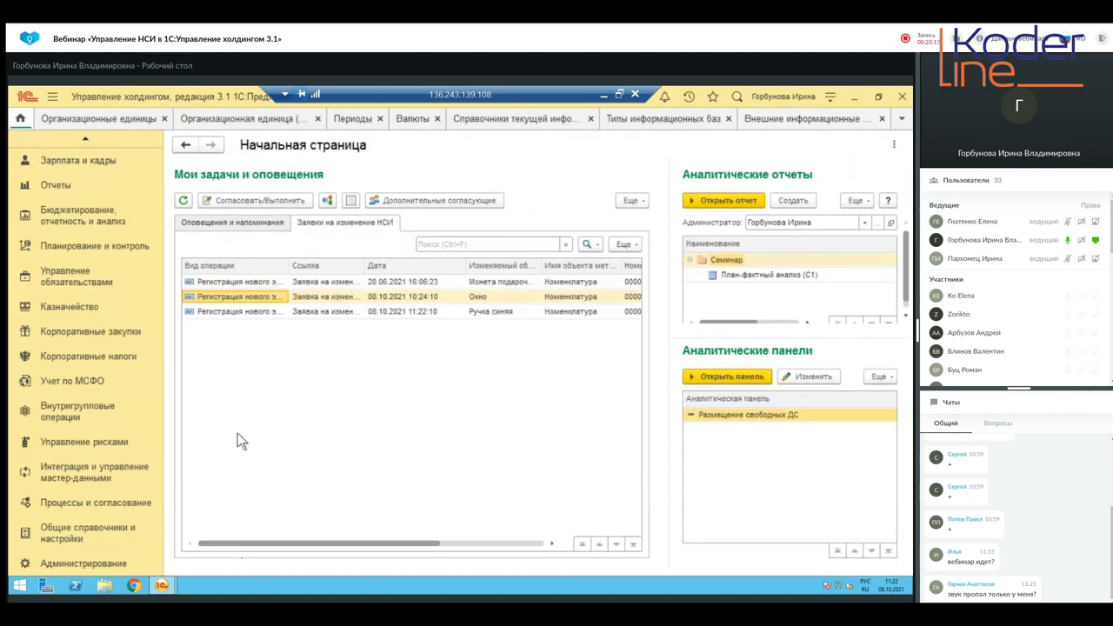
click(434, 311)
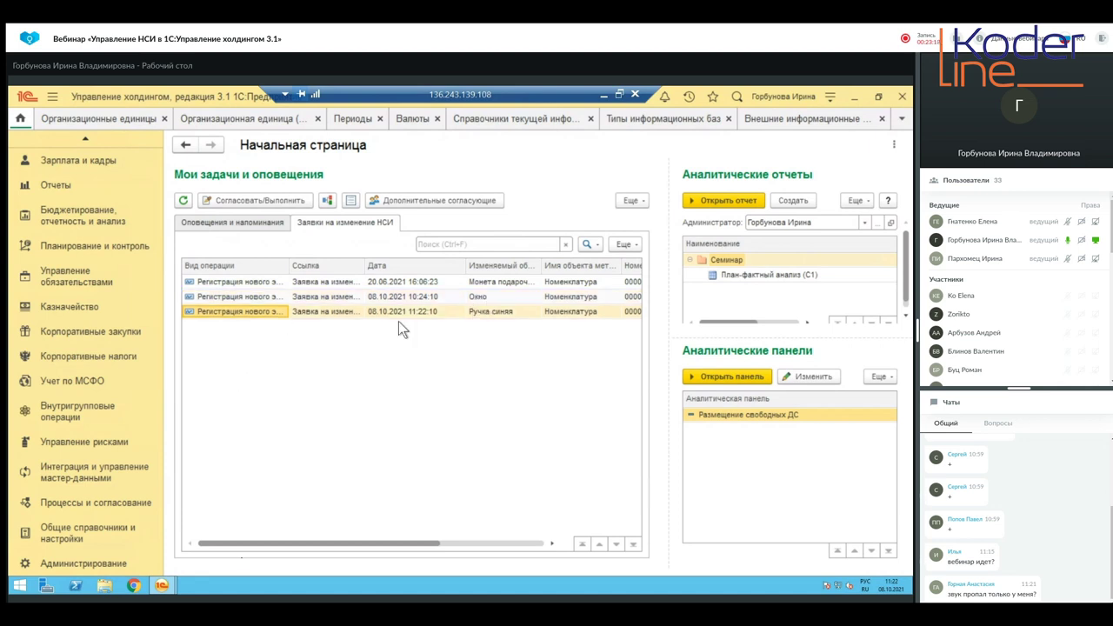
double_click(254, 312)
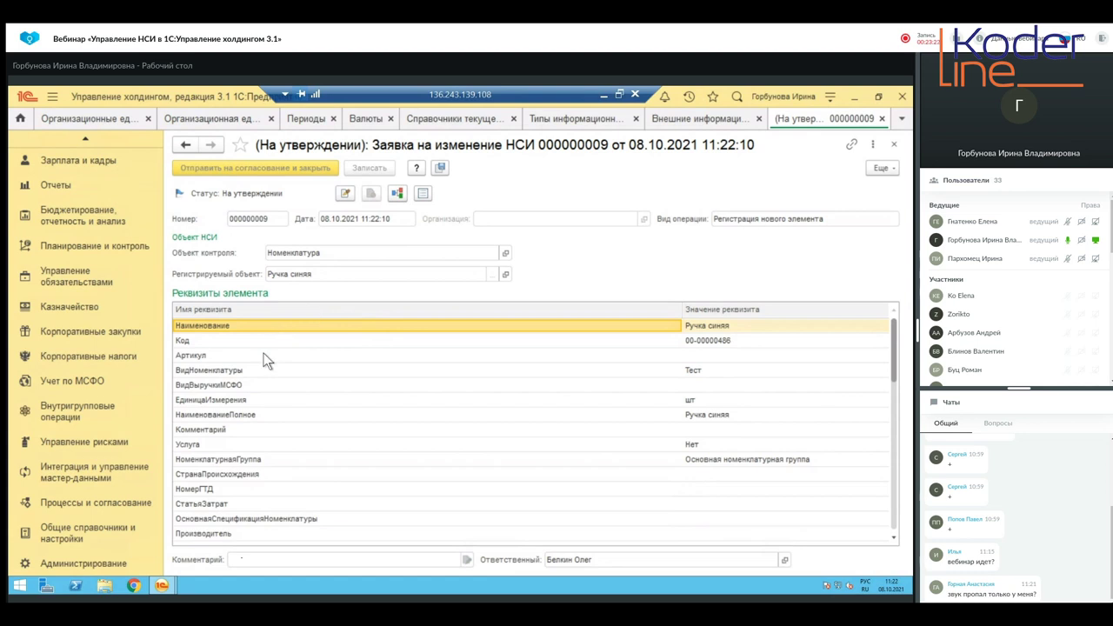
Check the element attributes in the Ручка синяя request, approve it without a visa comment, and close the request
scroll(670, 455, down, 3)
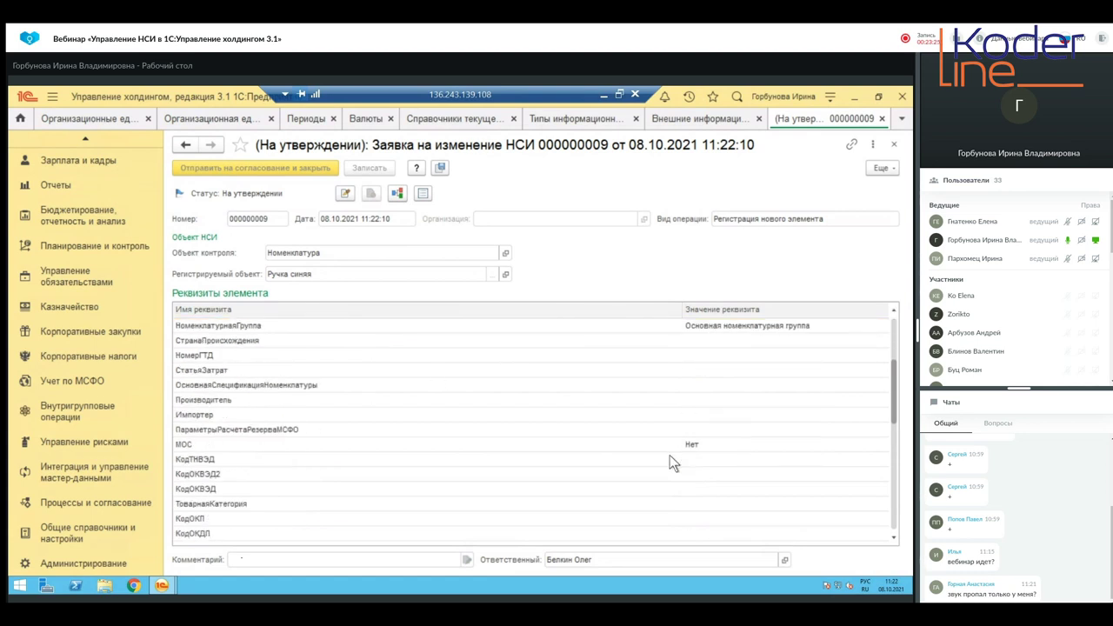
scroll(670, 454, up, 3)
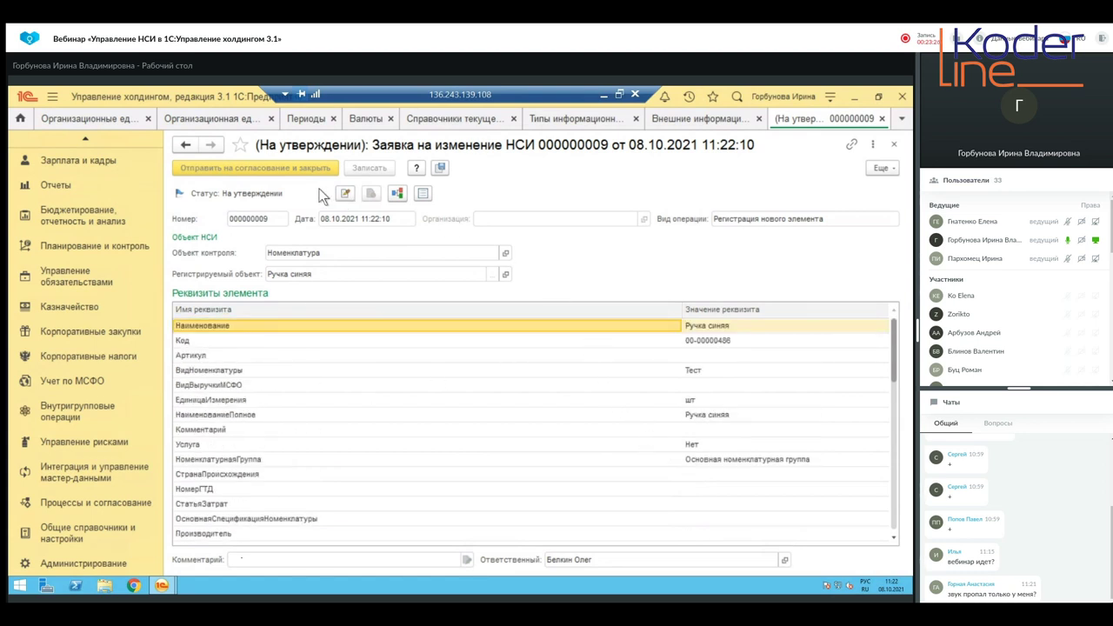
click(344, 193)
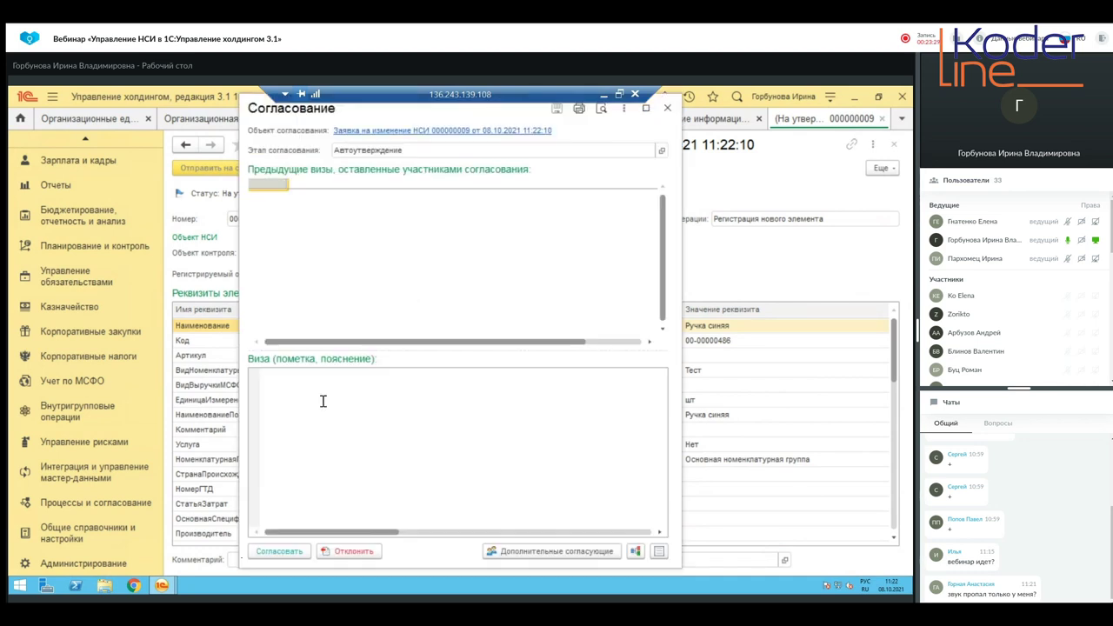
click(280, 551)
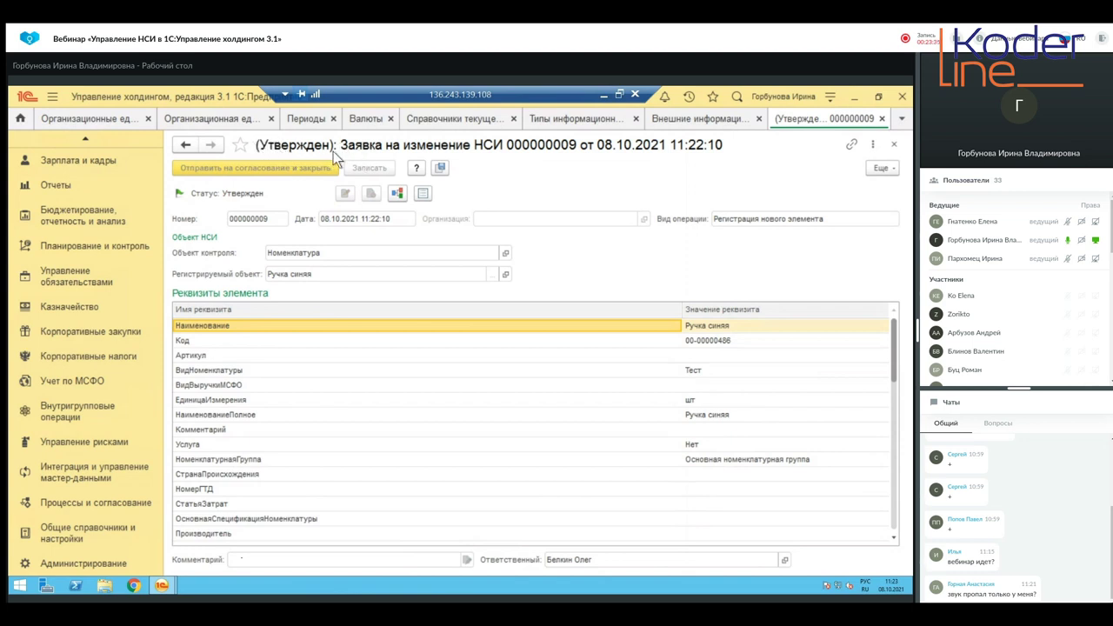
click(882, 118)
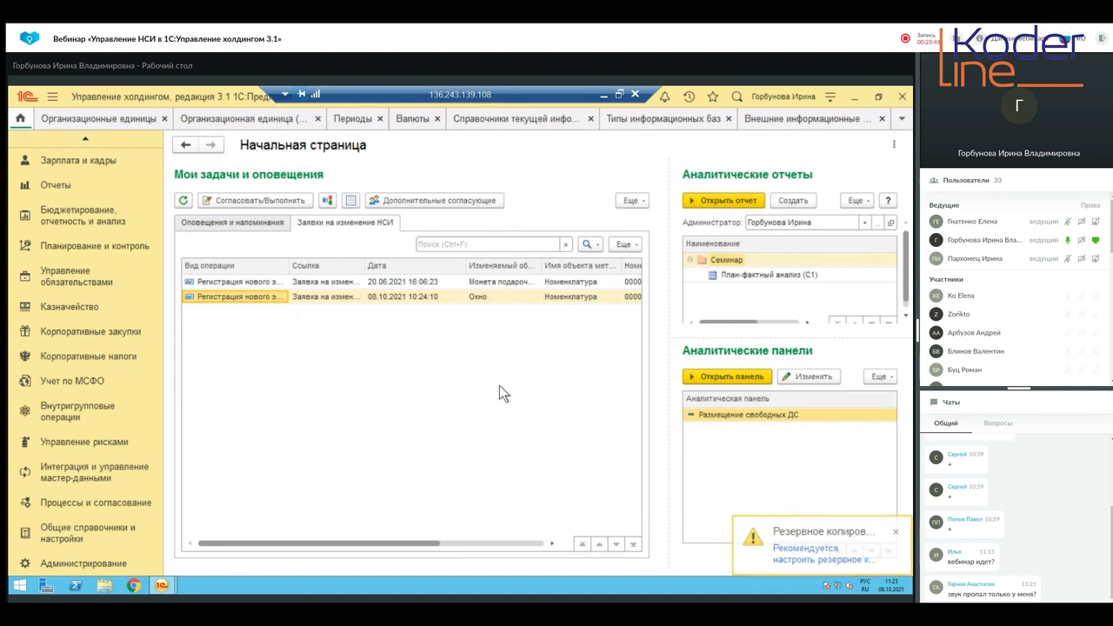
Leave the remote session for the PowerPoint presentation and show slide 7 on the strict approach to НСИ approval
click(606, 96)
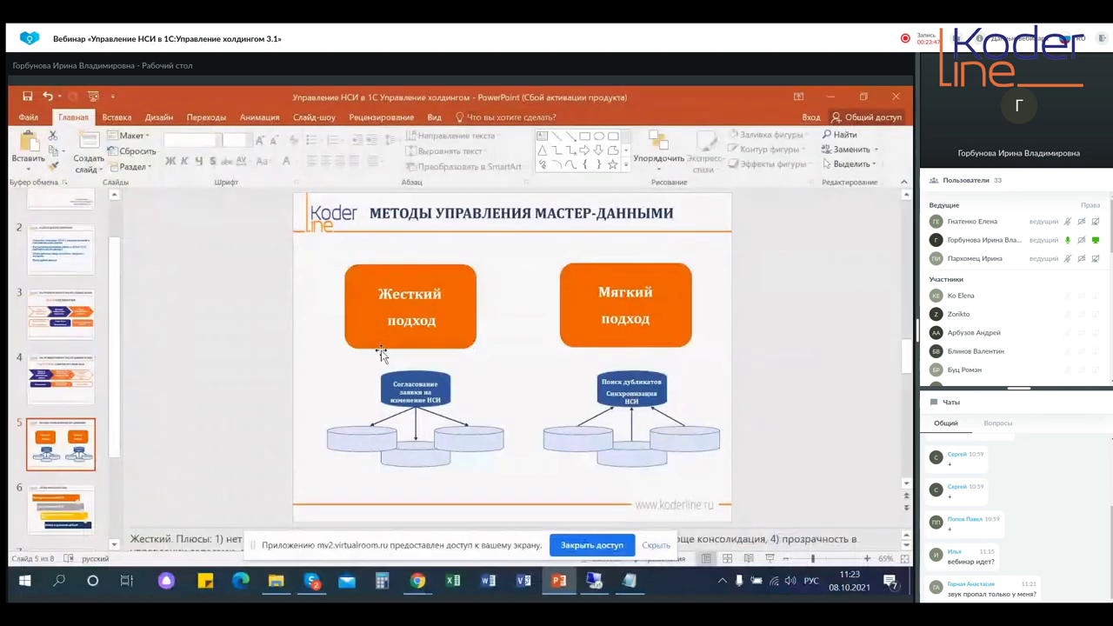
scroll(59, 448, down, 2)
click(60, 443)
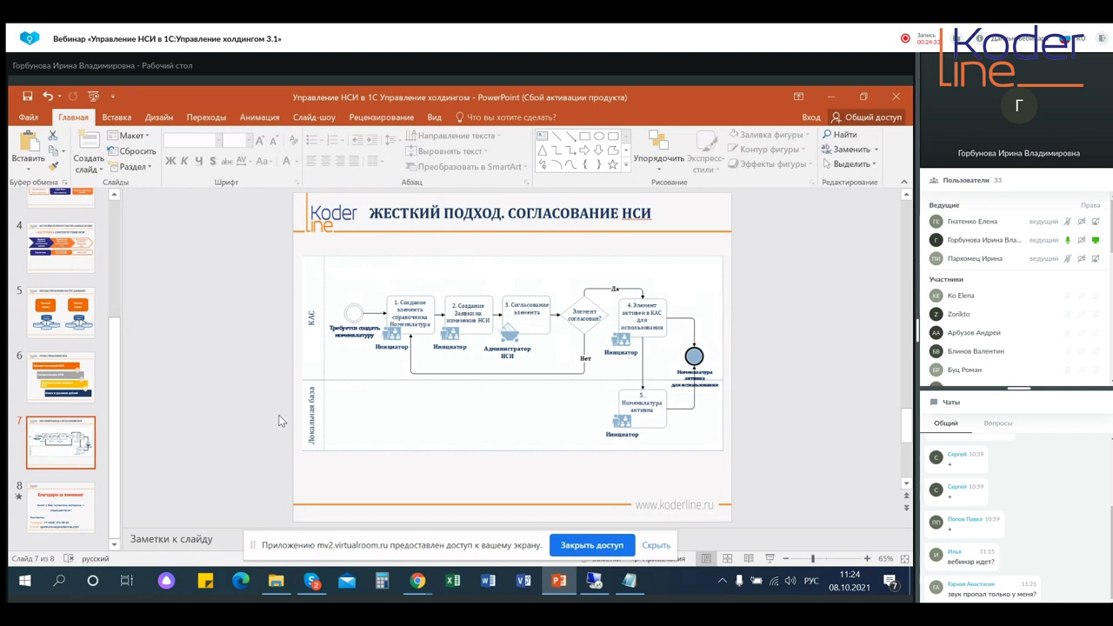
Show slide 2 Разделы для рассмотрения and the closing slide 8, and return to the webinar room in the browser
scroll(52, 409, up, 5)
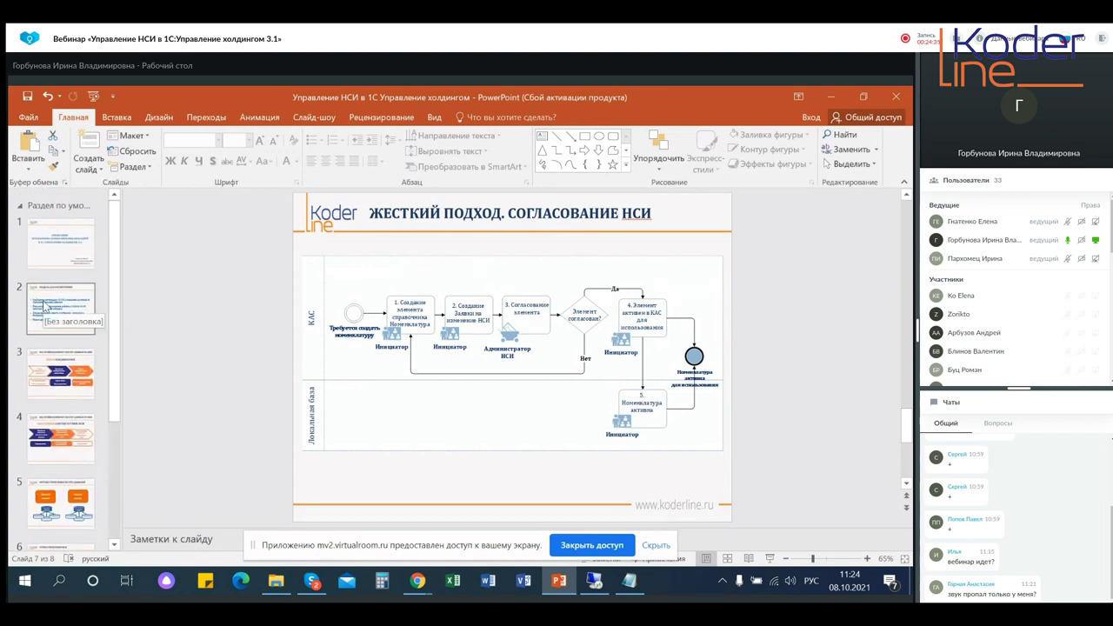
click(43, 304)
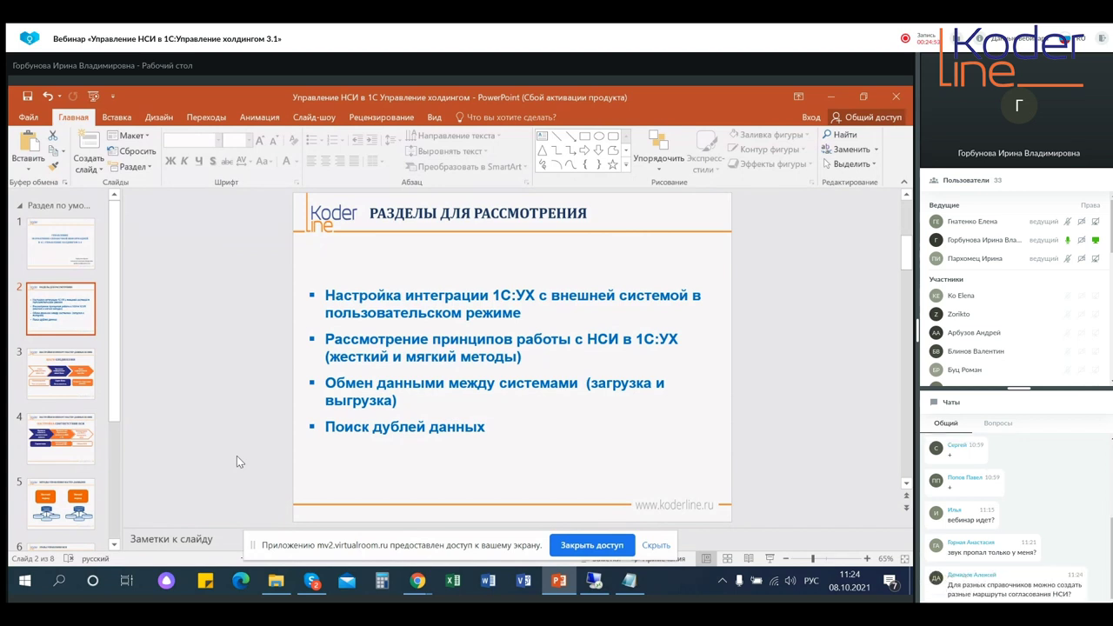
scroll(70, 441, down, 4)
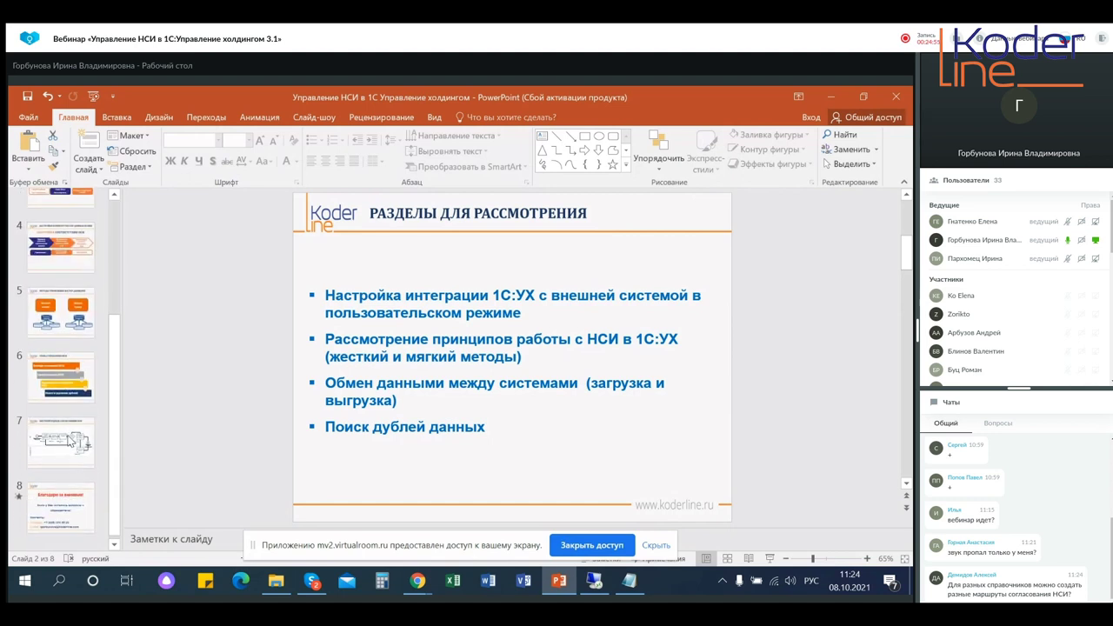
click(68, 511)
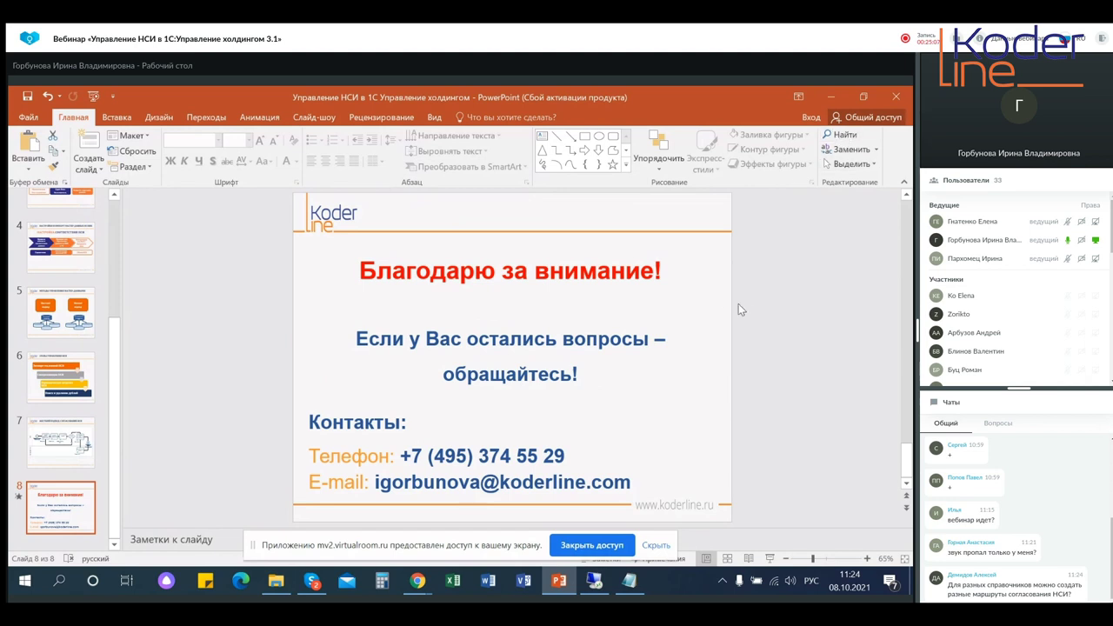
click(831, 97)
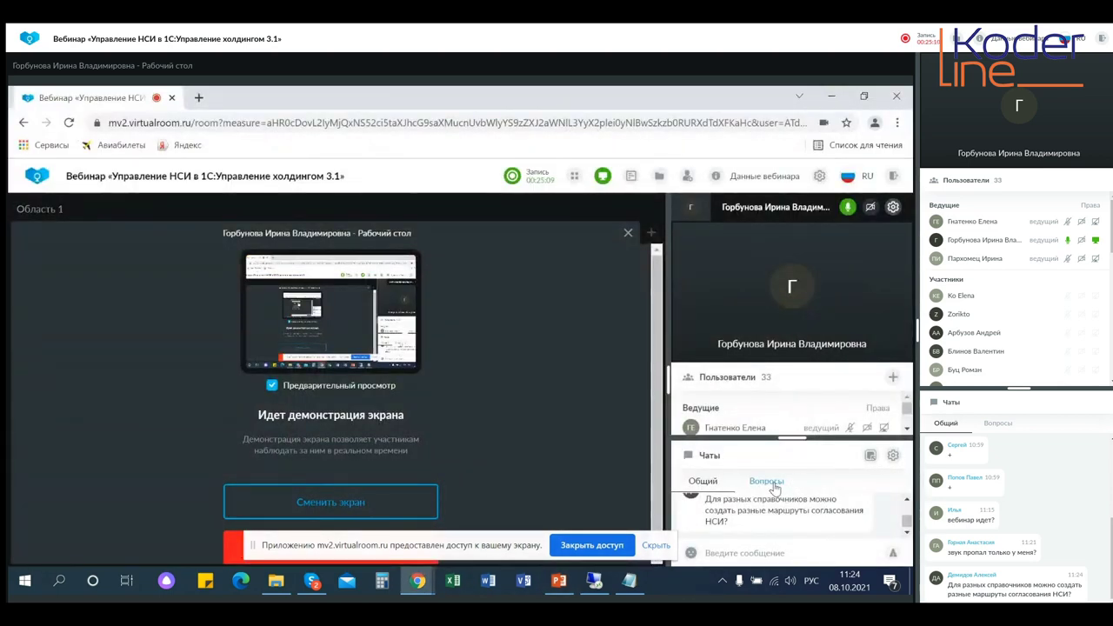